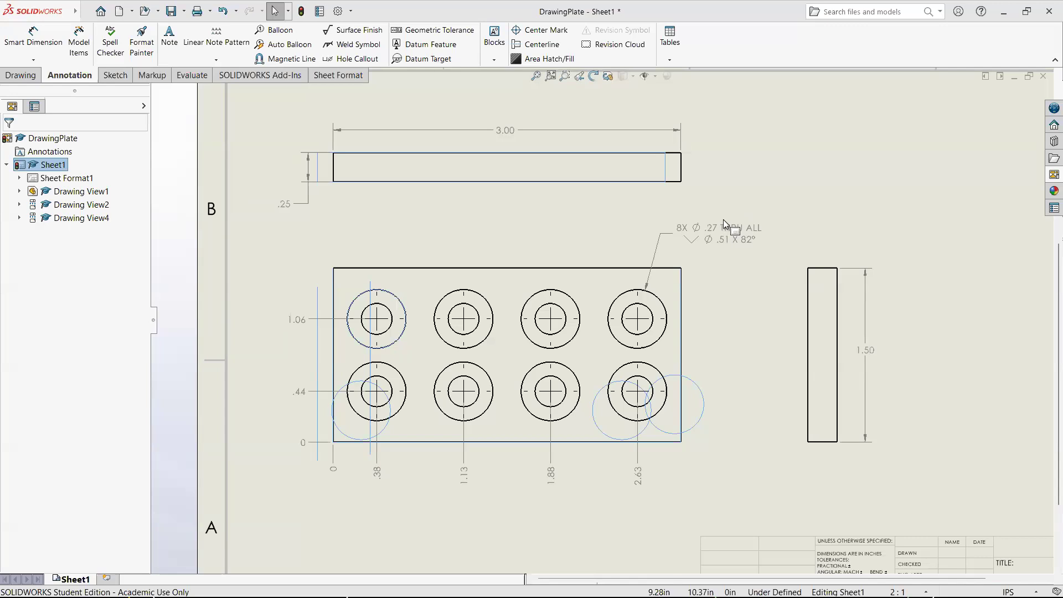
# - Examine the title block fields on the drawing sheet
pyautogui.scroll(5, 602, 320)
pyautogui.scroll(-8, 758, 428)
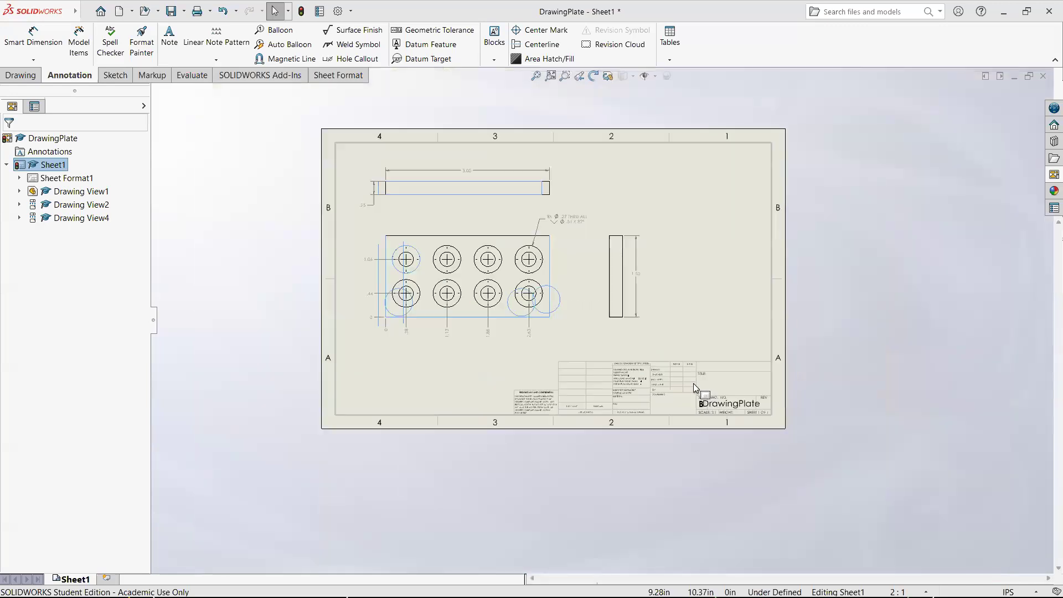
pyautogui.scroll(-1, 515, 371)
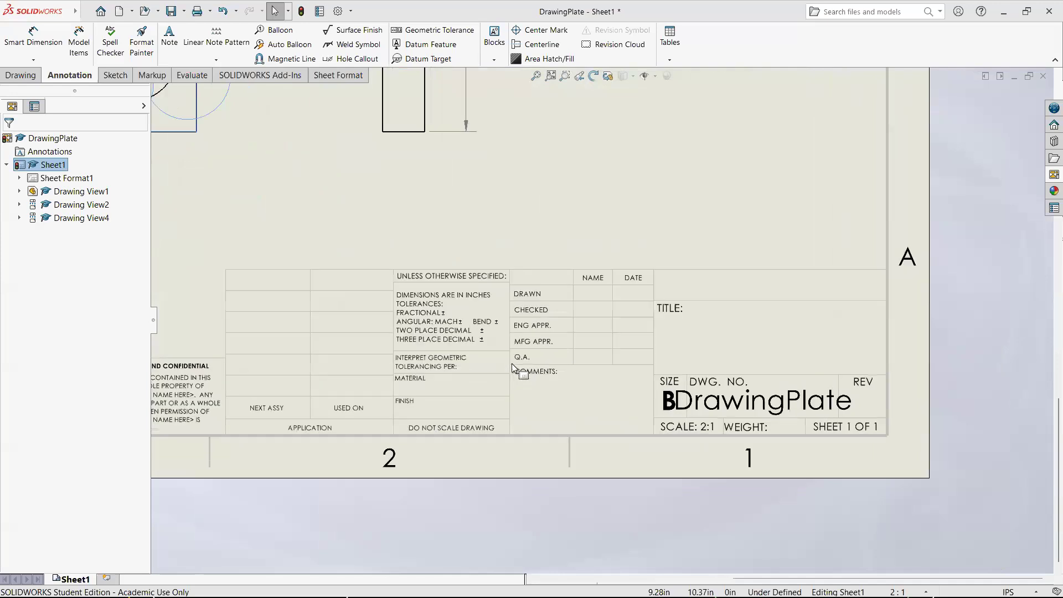
pyautogui.scroll(2, 444, 368)
pyautogui.scroll(-1, 475, 358)
pyautogui.scroll(-2, 480, 358)
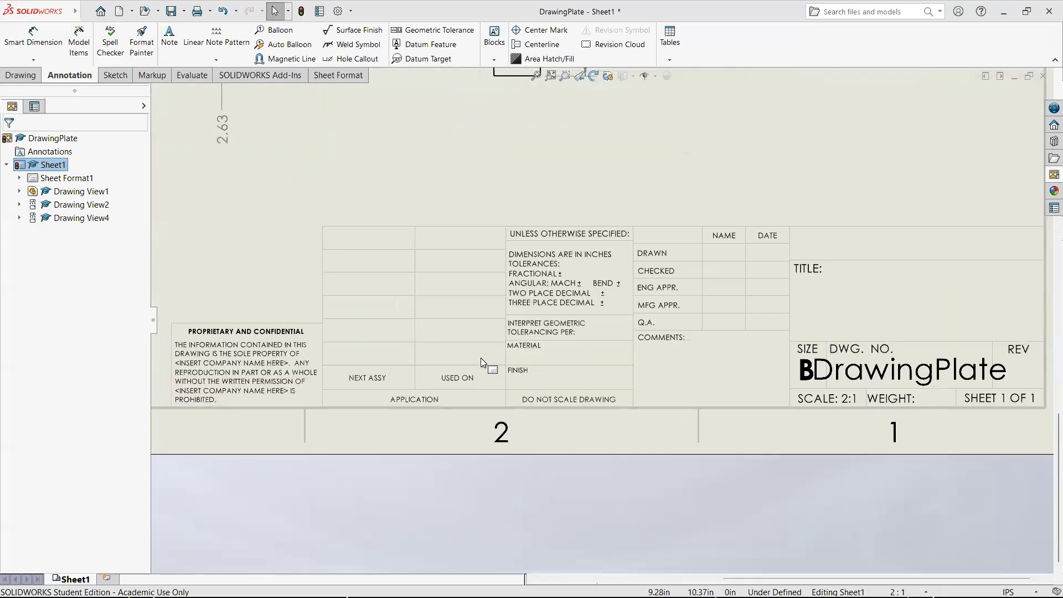
pyautogui.scroll(-1, 571, 344)
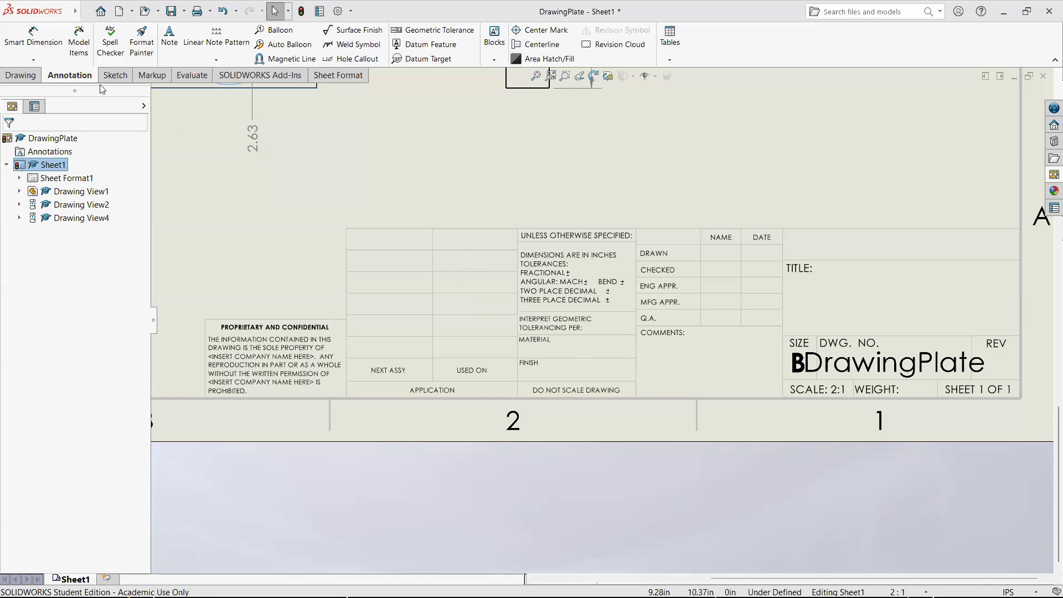
# - Place a note reading "Drawing Plate" beside the TITLE label in the title block and align it with the label
pyautogui.click(170, 44)
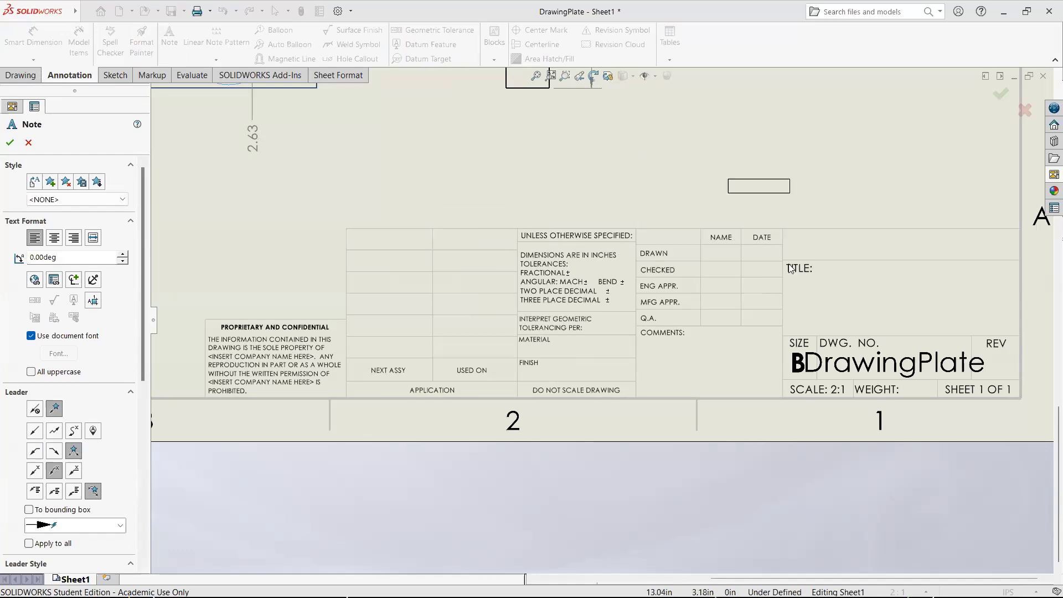
pyautogui.click(819, 265)
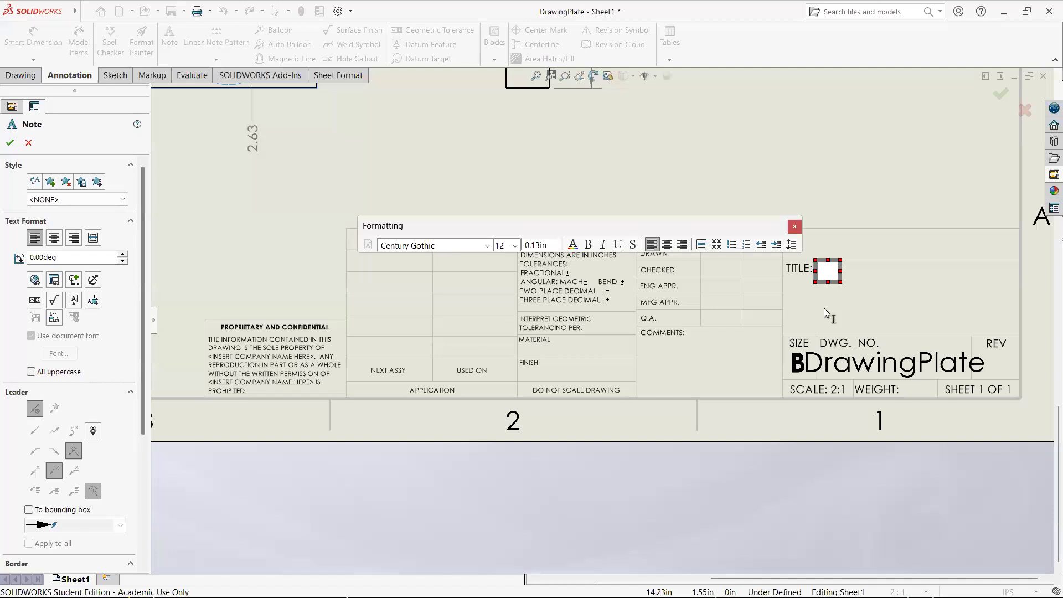
pyautogui.write('Draing')
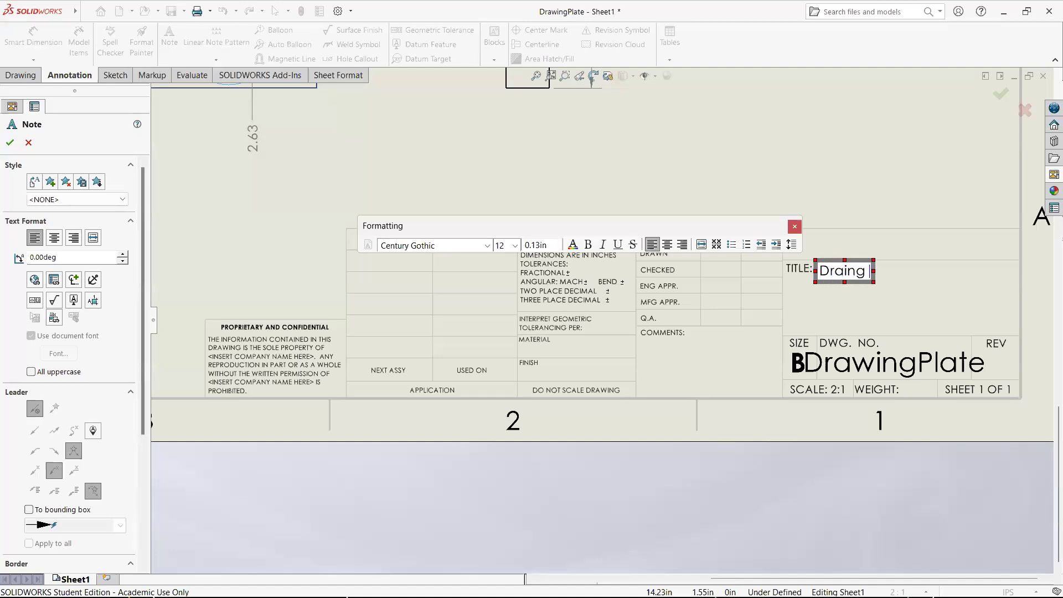
pyautogui.press('BackSpace')
pyautogui.press('BackSpace')
pyautogui.press('BackSpace')
pyautogui.write('wing P')
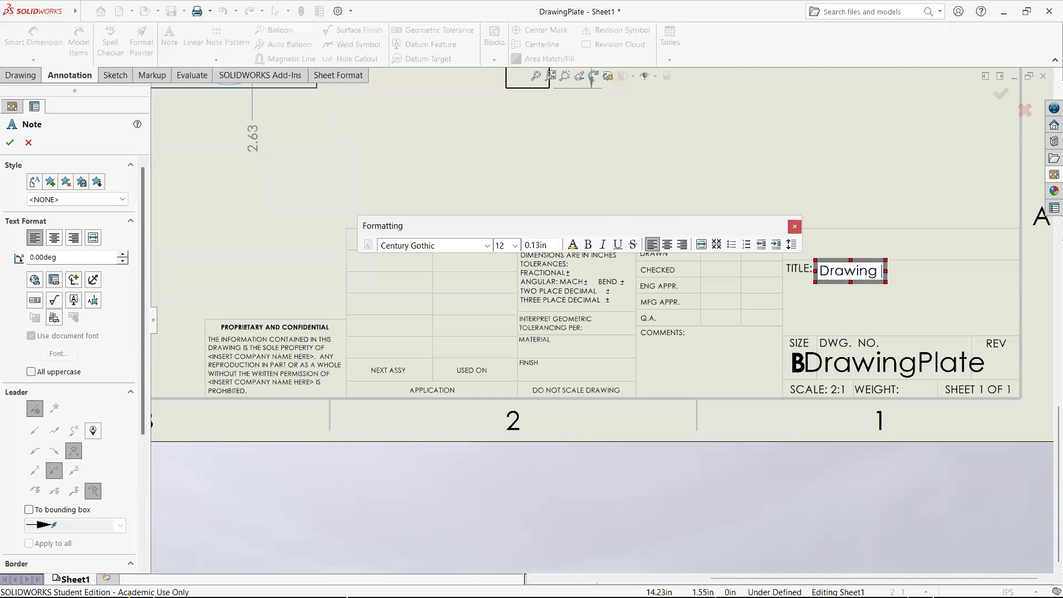
pyautogui.write('late')
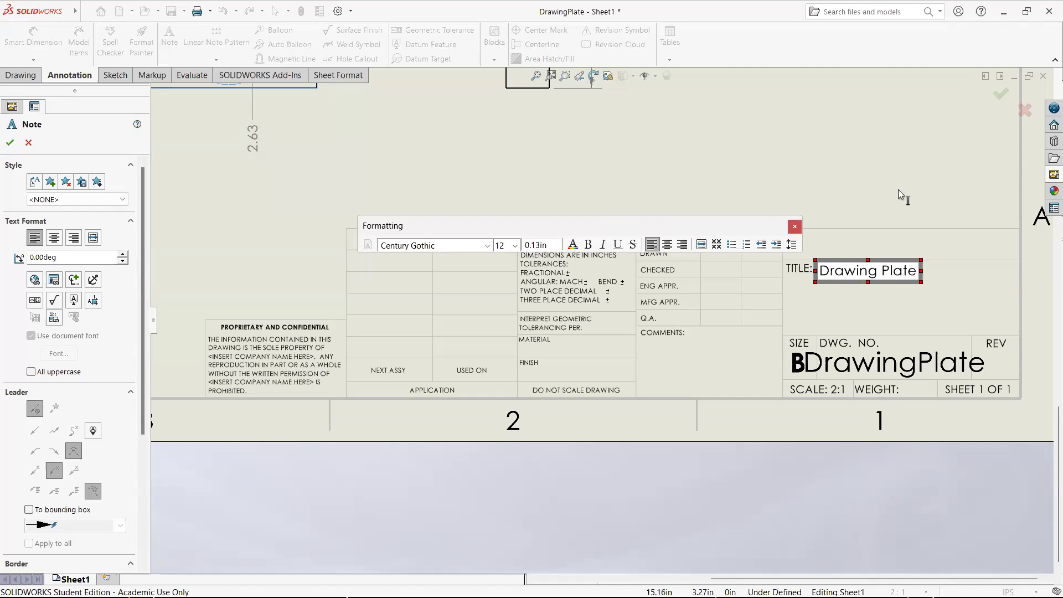
pyautogui.click(902, 198)
pyautogui.press('Escape')
pyautogui.moveTo(854, 275); pyautogui.dragTo(852, 272)
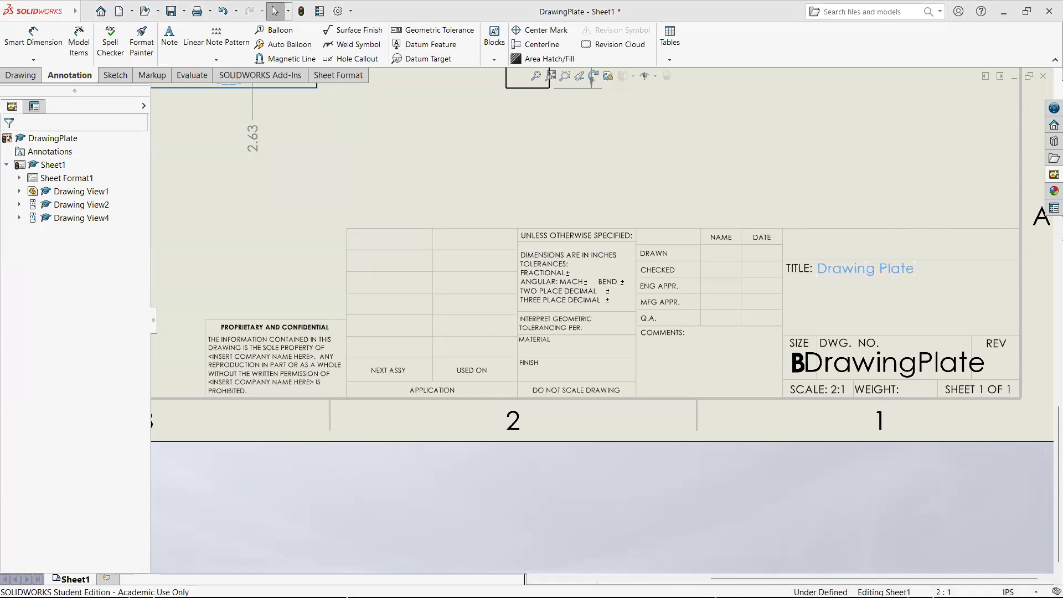
# - Look over the whole sheet, comparing the plate views with the title block
pyautogui.click(711, 187)
pyautogui.scroll(6, 711, 186)
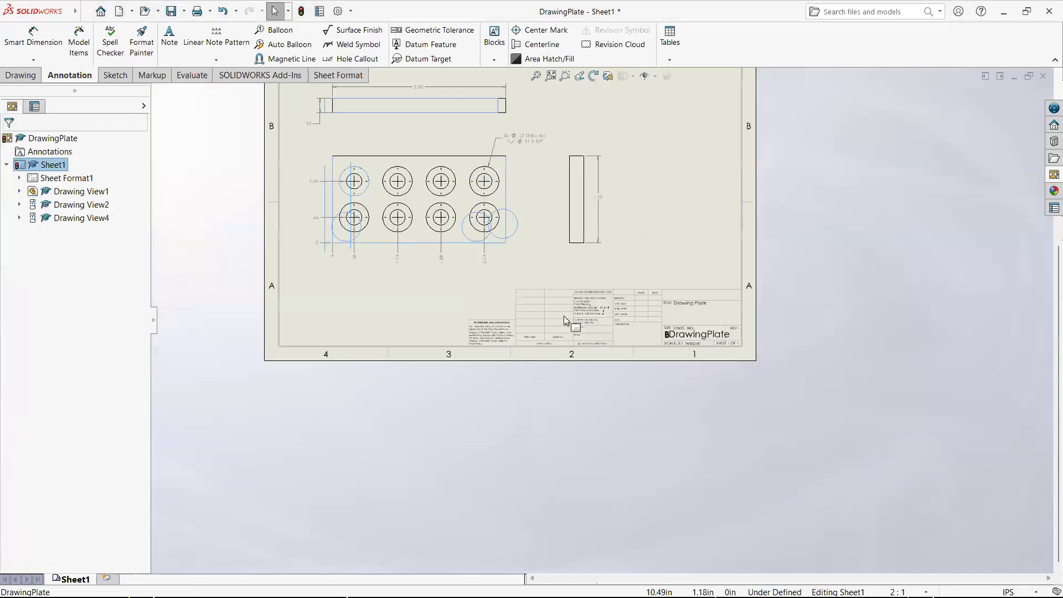
pyautogui.scroll(-4, 759, 434)
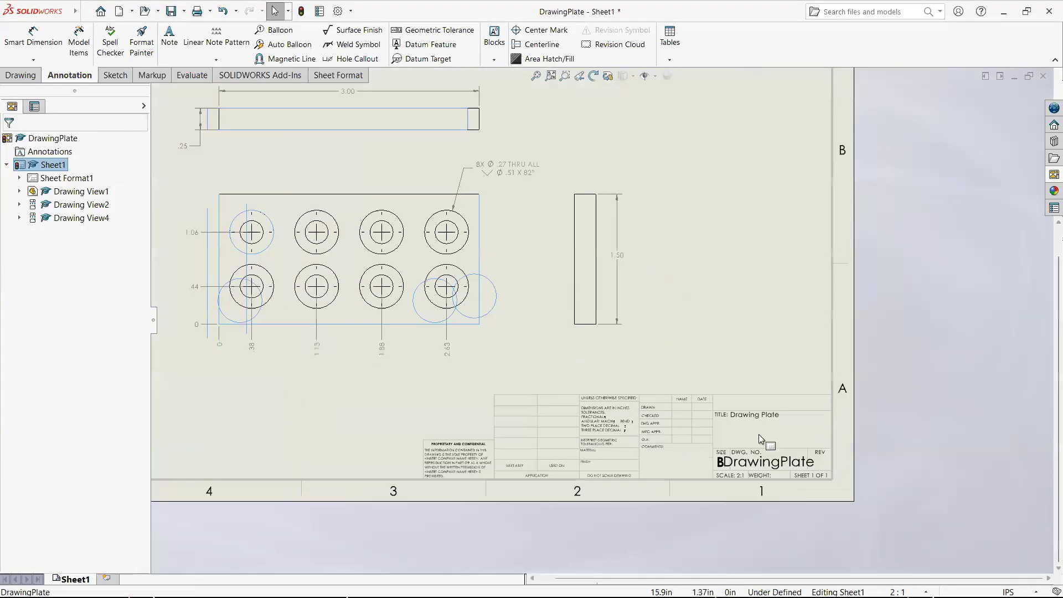
pyautogui.scroll(3, 521, 372)
pyautogui.scroll(-2, 405, 327)
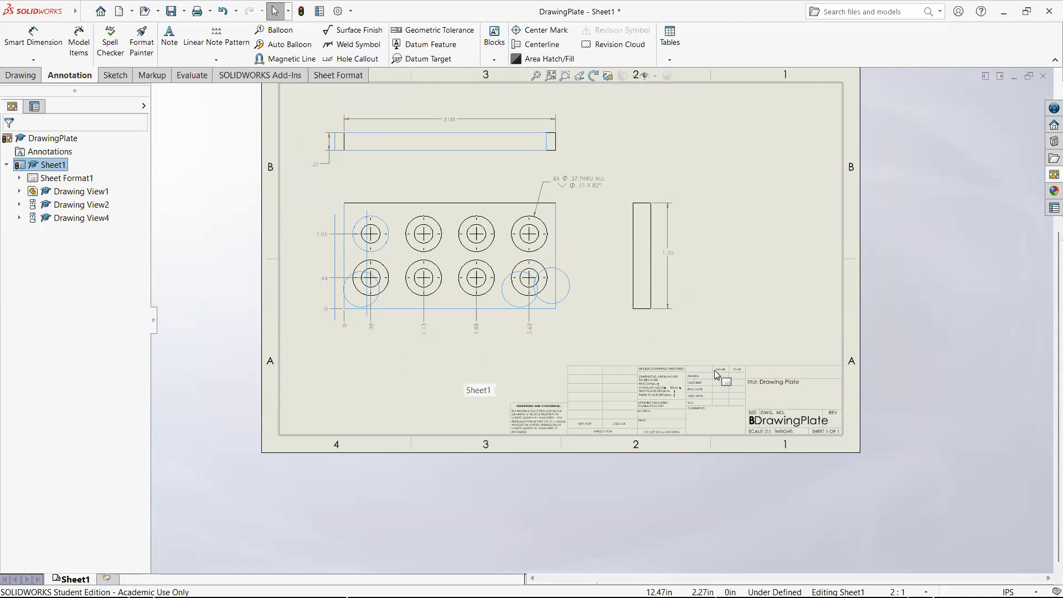
pyautogui.scroll(3, 823, 349)
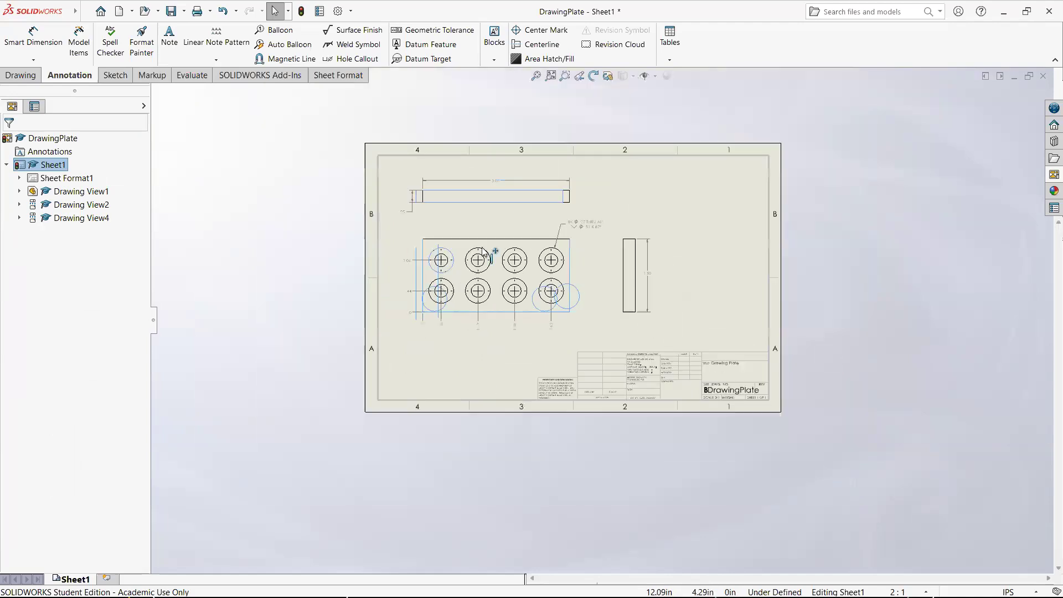
pyautogui.scroll(-3, 490, 250)
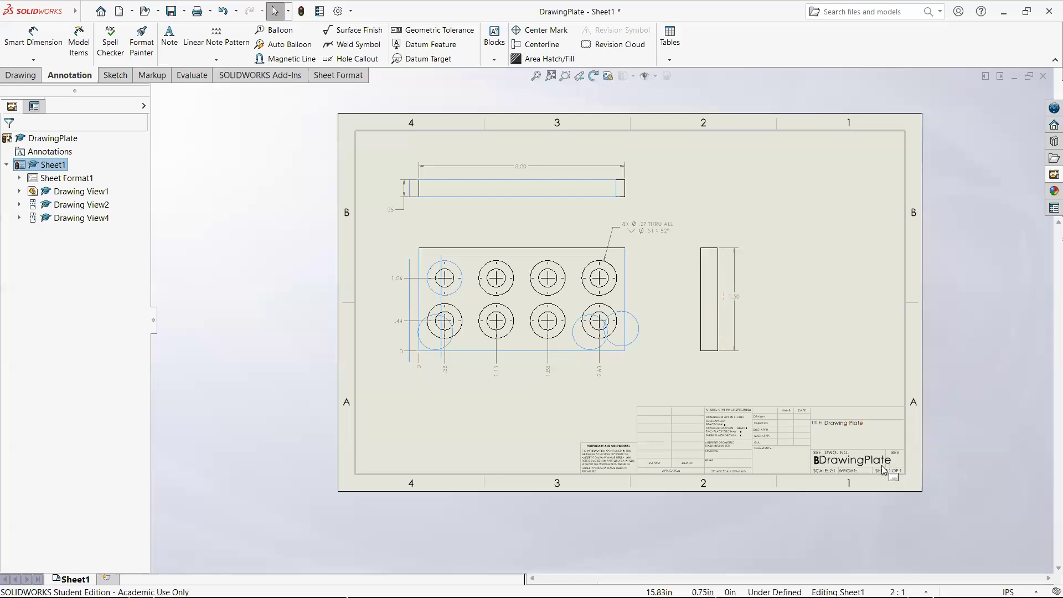
# - Try deleting everything selectable on the sheet and moving the front view slightly, and check whether the TITLE label can be selected
pyautogui.click(950, 504)
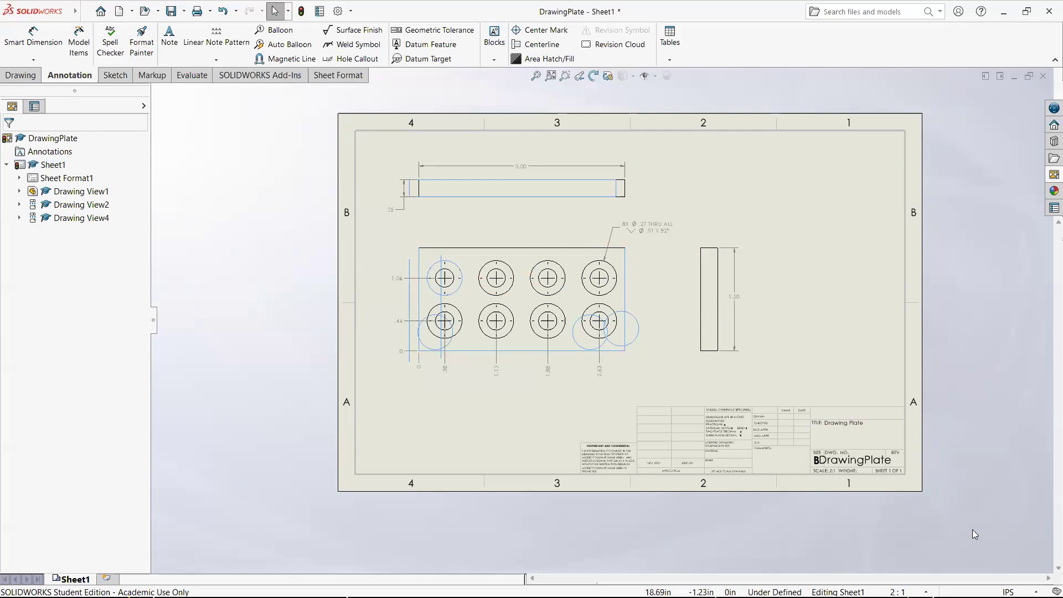
pyautogui.moveTo(984, 530); pyautogui.dragTo(302, 81)
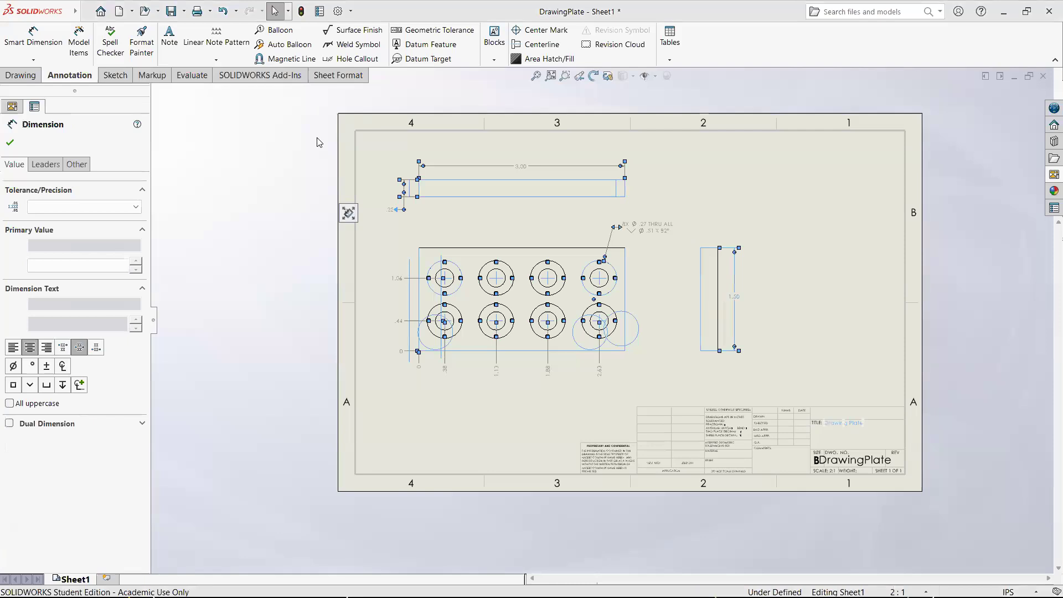
pyautogui.press('Delete')
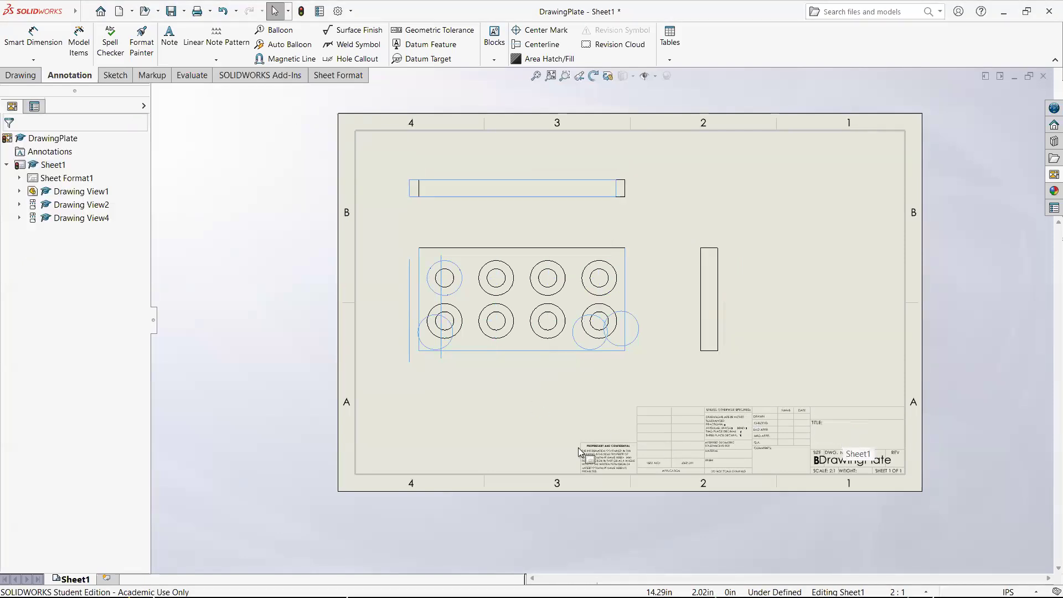
pyautogui.moveTo(555, 243)
pyautogui.mouseDown()
pyautogui.moveTo(532, 240)
pyautogui.moveTo(560, 243)
pyautogui.mouseUp()
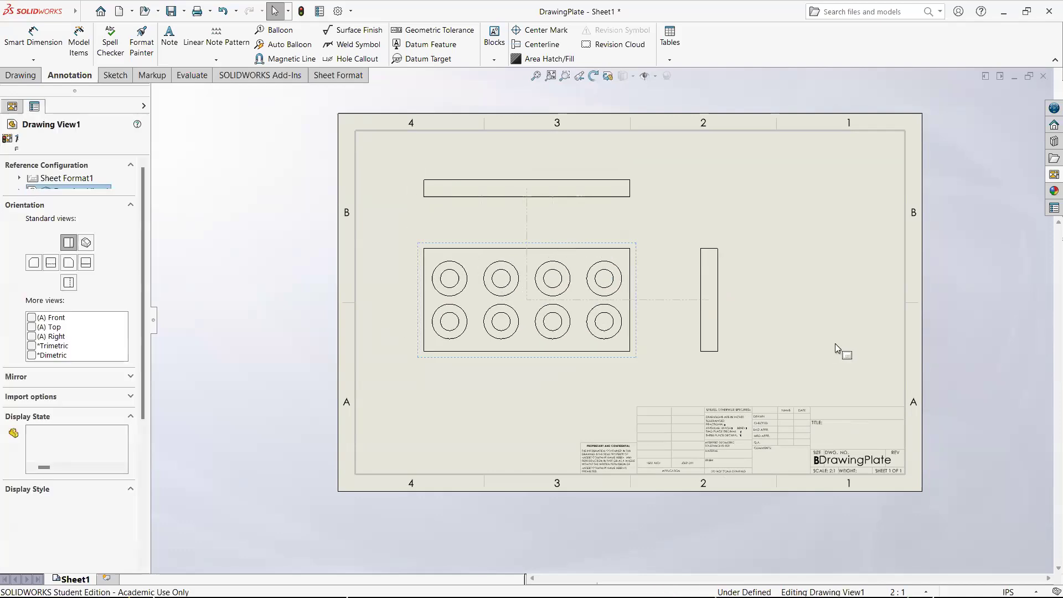
pyautogui.click(814, 351)
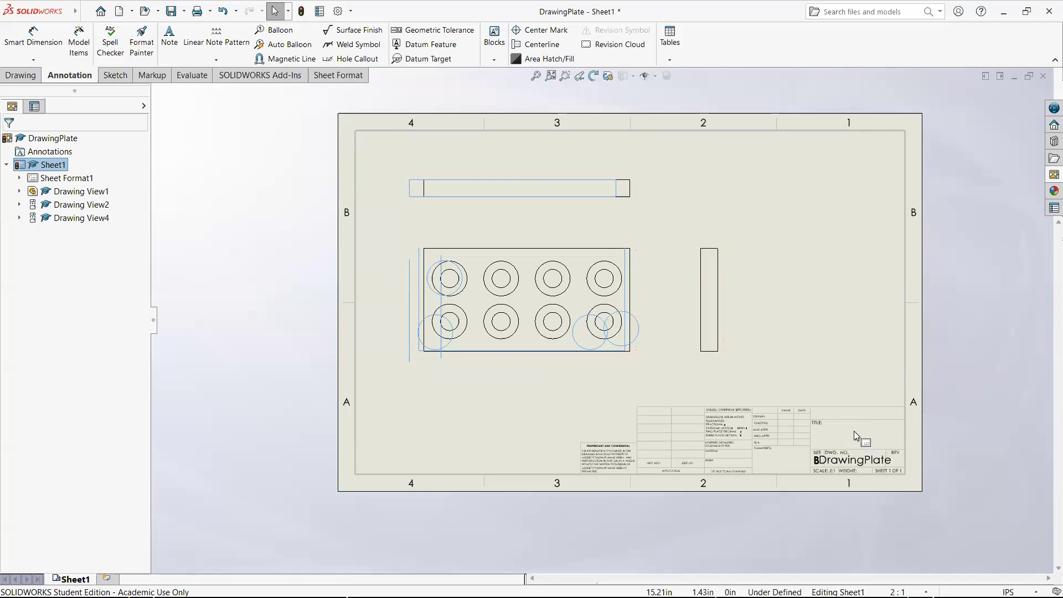
pyautogui.click(815, 425)
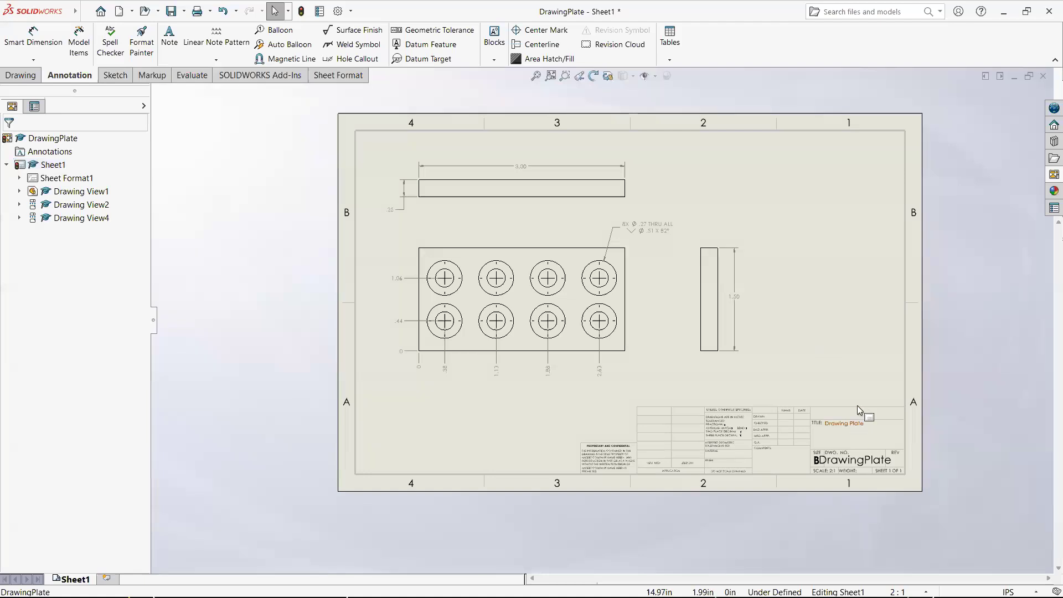
# - Place a note reading "Black Oxide" beside the FINISH label in the title block
pyautogui.scroll(-5, 857, 464)
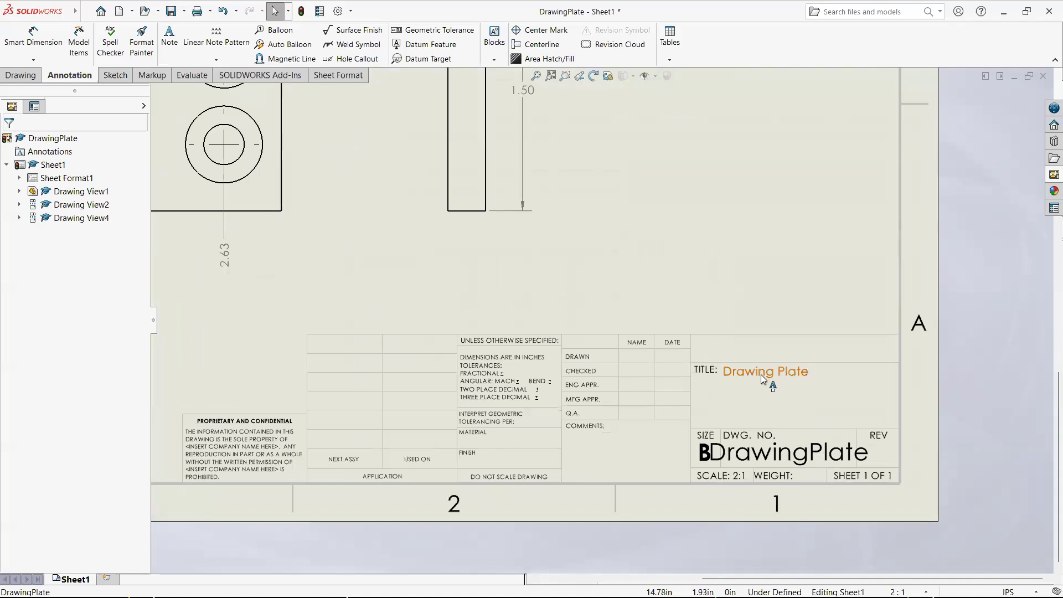
pyautogui.click(748, 375)
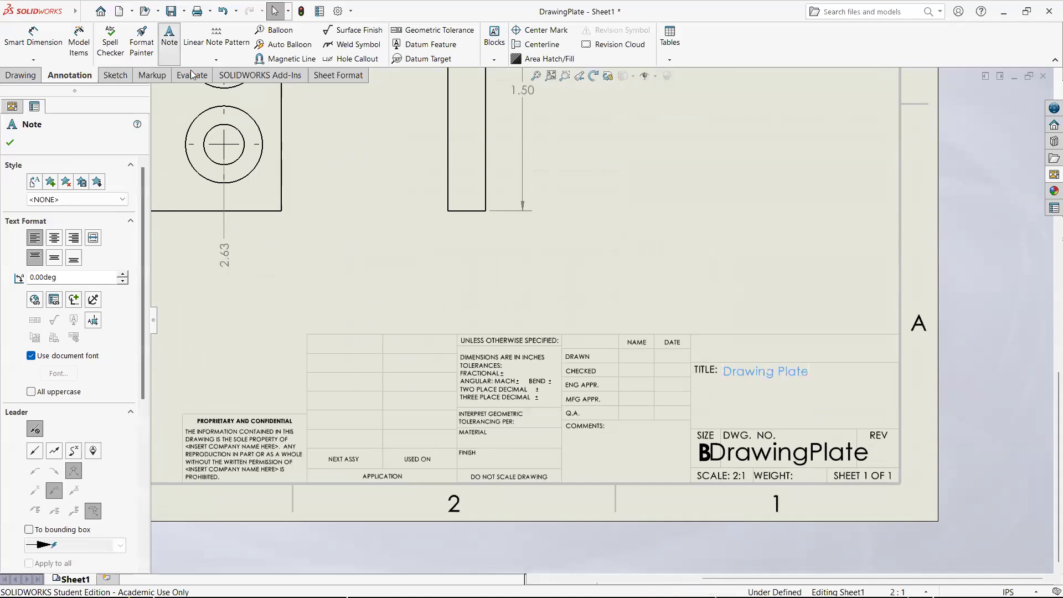
pyautogui.click(485, 453)
pyautogui.write('Bl')
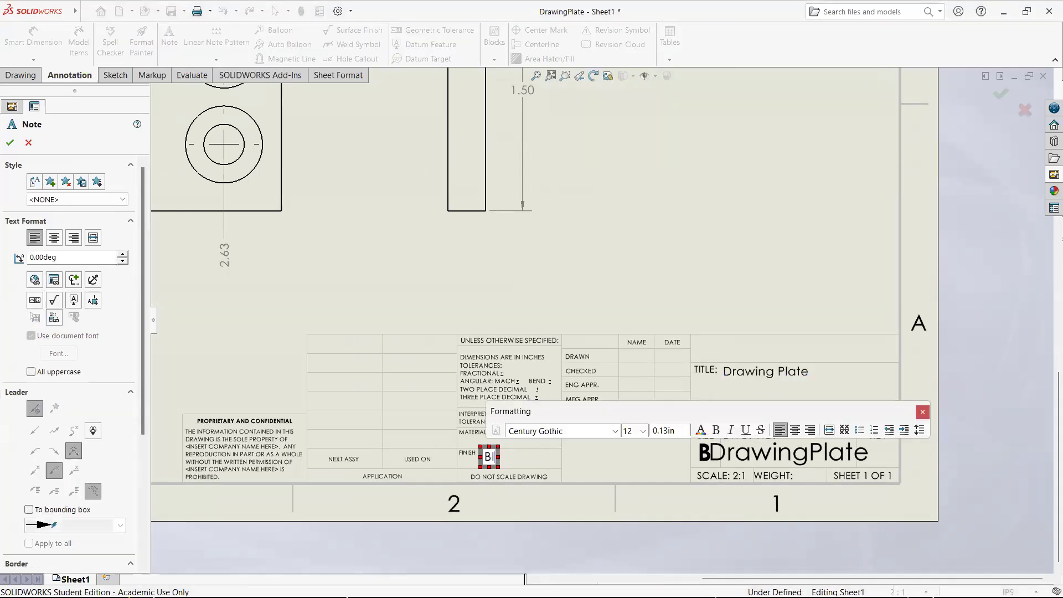
pyautogui.write('ack Oxide')
pyautogui.press('Return')
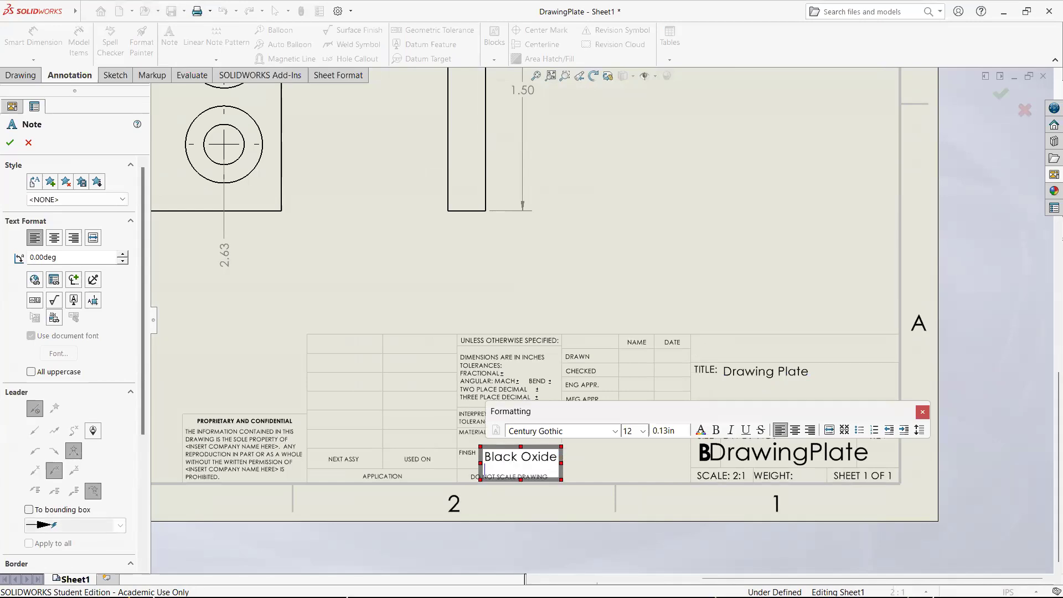
pyautogui.click(605, 300)
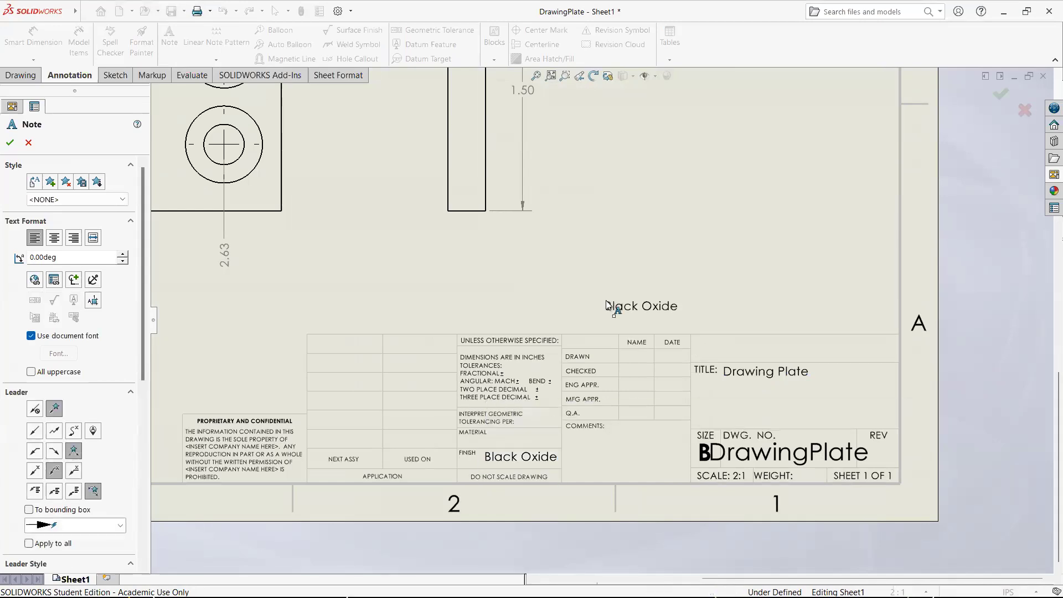
pyautogui.press('Escape')
# - Delete the "Drawing Plate" and "Black Oxide" notes from the title block
pyautogui.moveTo(912, 533)
pyautogui.mouseDown()
pyautogui.moveTo(455, 324)
pyautogui.moveTo(417, 321)
pyautogui.mouseUp()
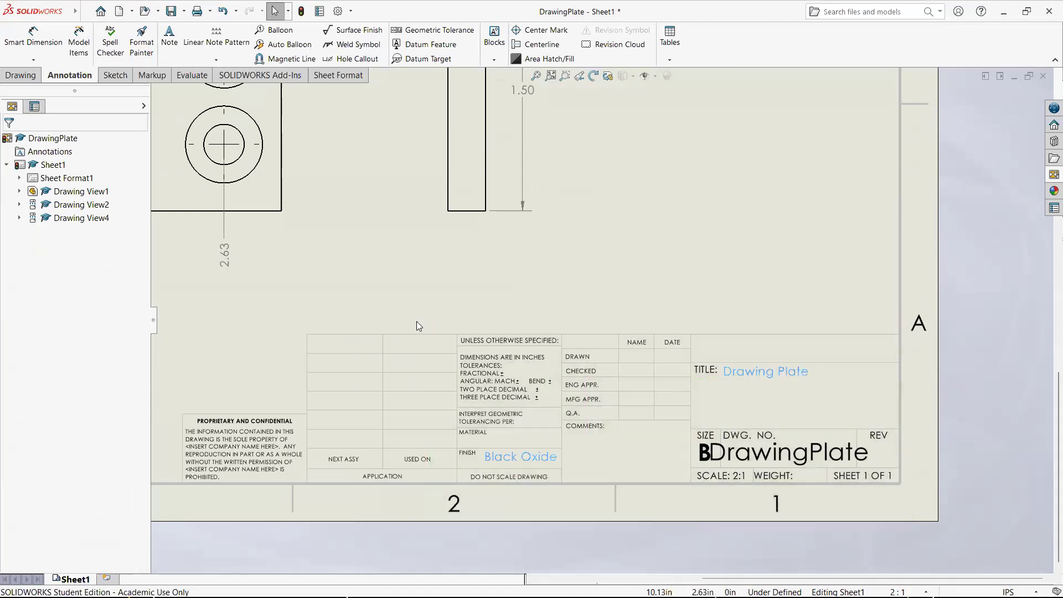
pyautogui.press('Delete')
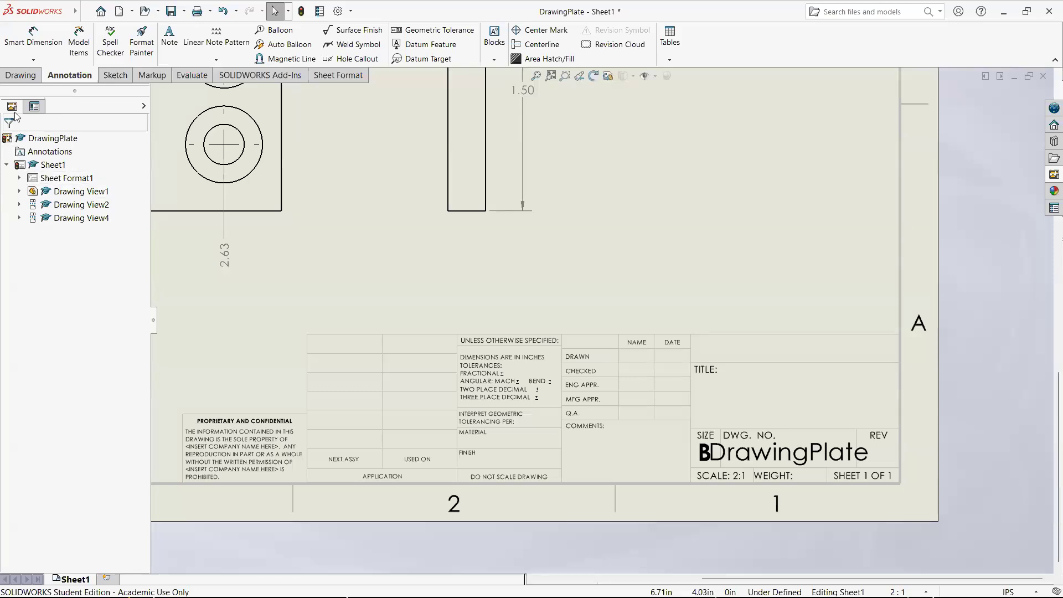
# - Open Sheet Format1 for editing
pyautogui.rightClick(59, 182)
pyautogui.click(82, 215)
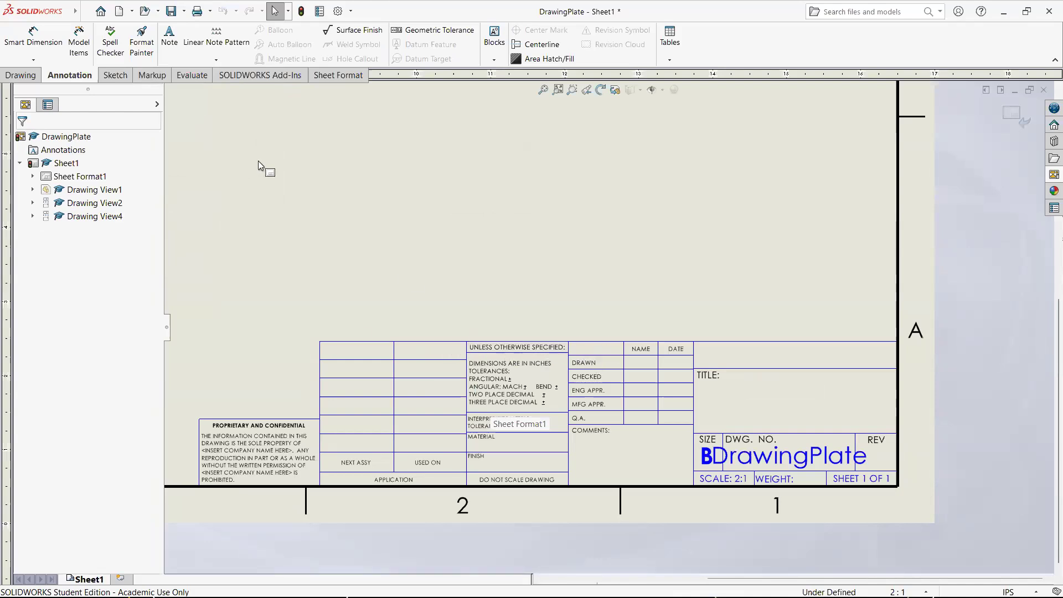
# - Sketch a diagonal line about 1.97 in long rising from the title block's upper edge, and delete it
pyautogui.click(25, 76)
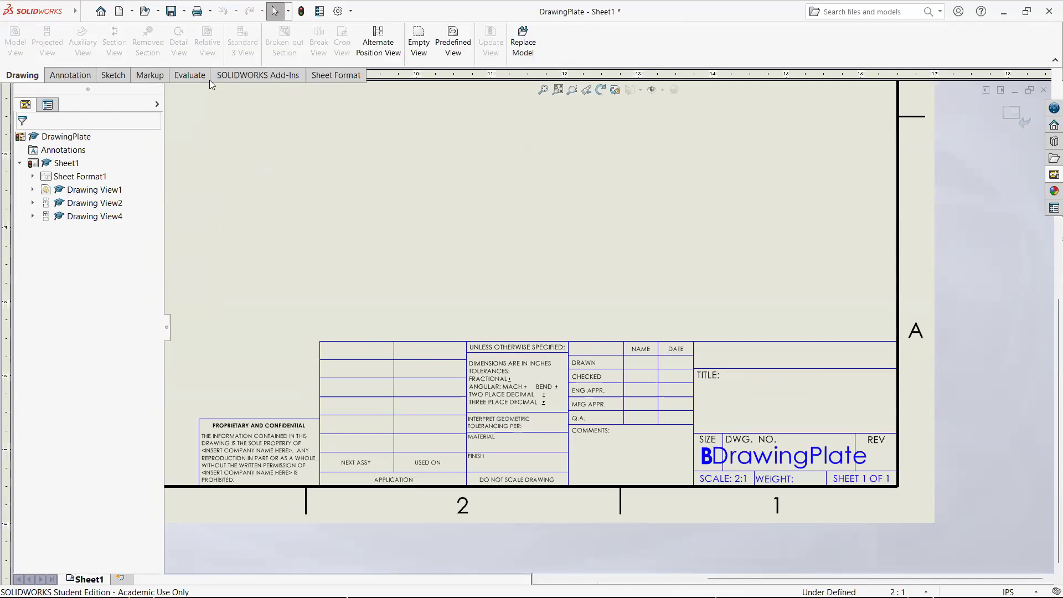
pyautogui.click(113, 75)
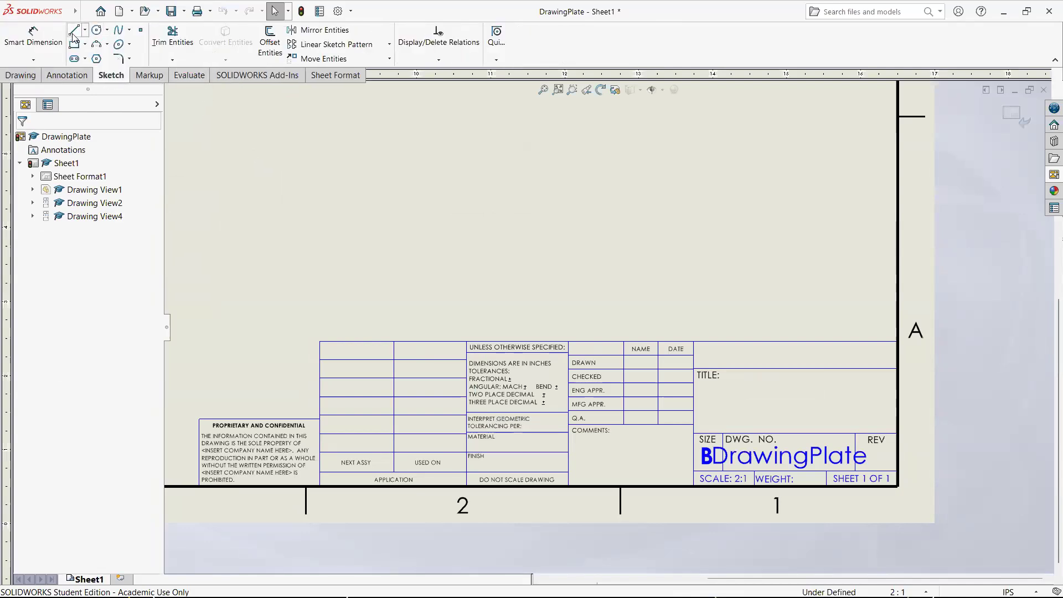
pyautogui.click(75, 30)
pyautogui.click(394, 342)
pyautogui.click(486, 228)
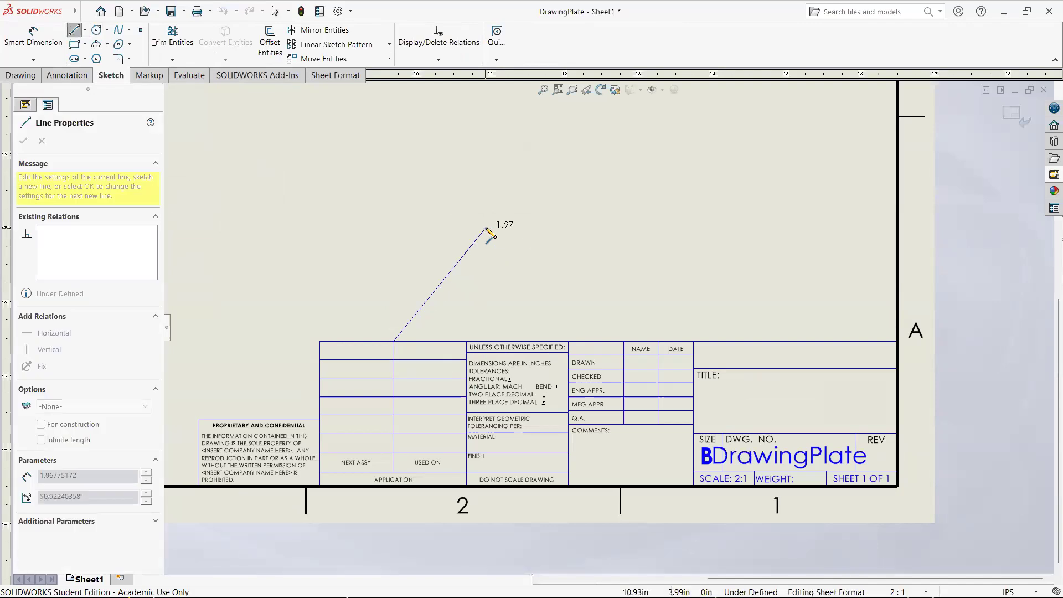
pyautogui.press('Escape')
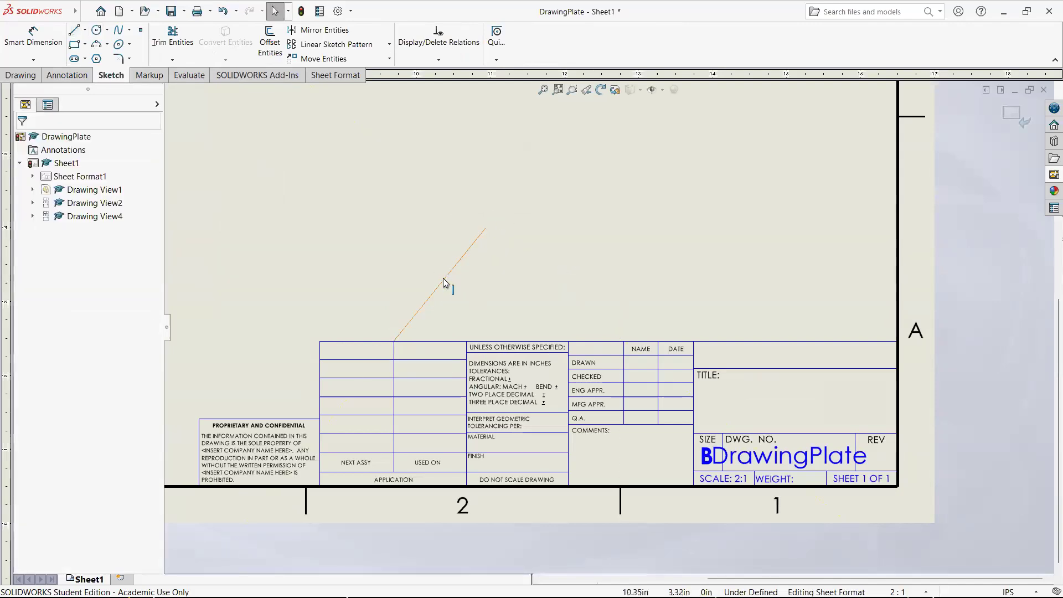
pyautogui.click(444, 278)
pyautogui.press('Delete')
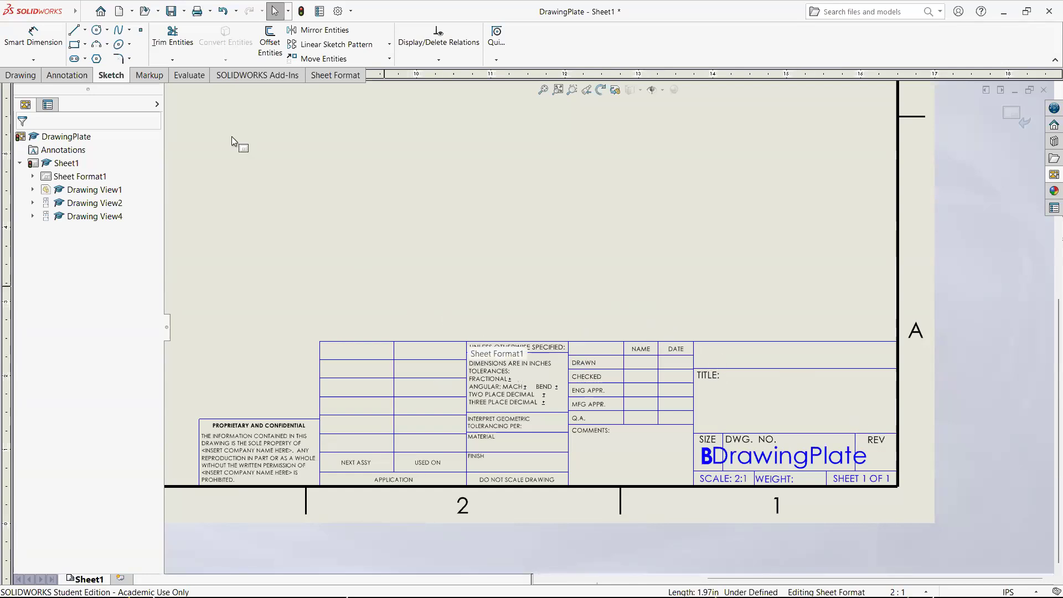
# - Place a note reading "Drawing Plate" beside the TITLE label in the sheet format's title block
pyautogui.click(76, 80)
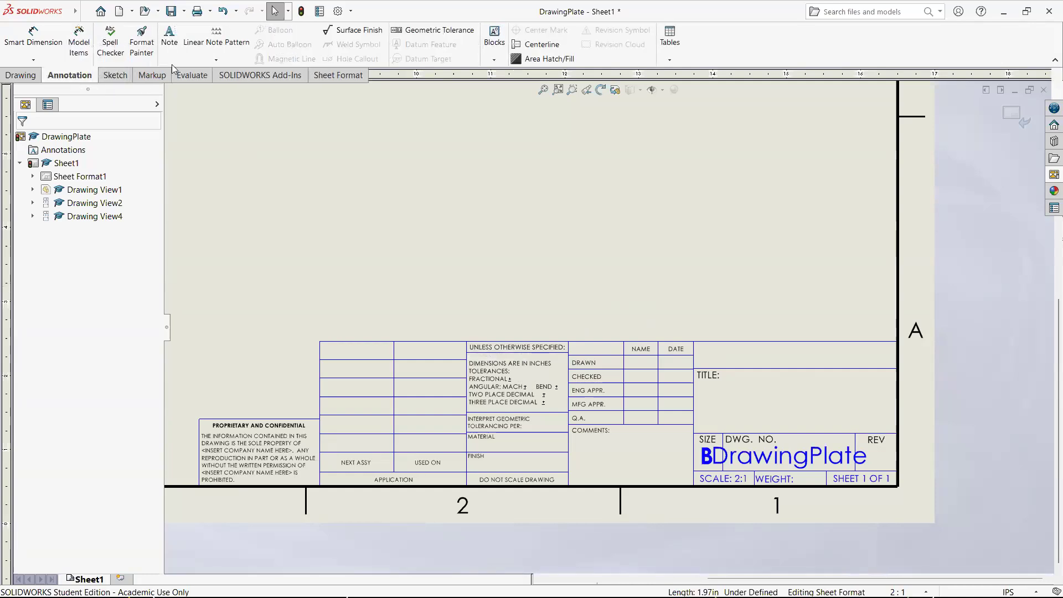
pyautogui.click(169, 38)
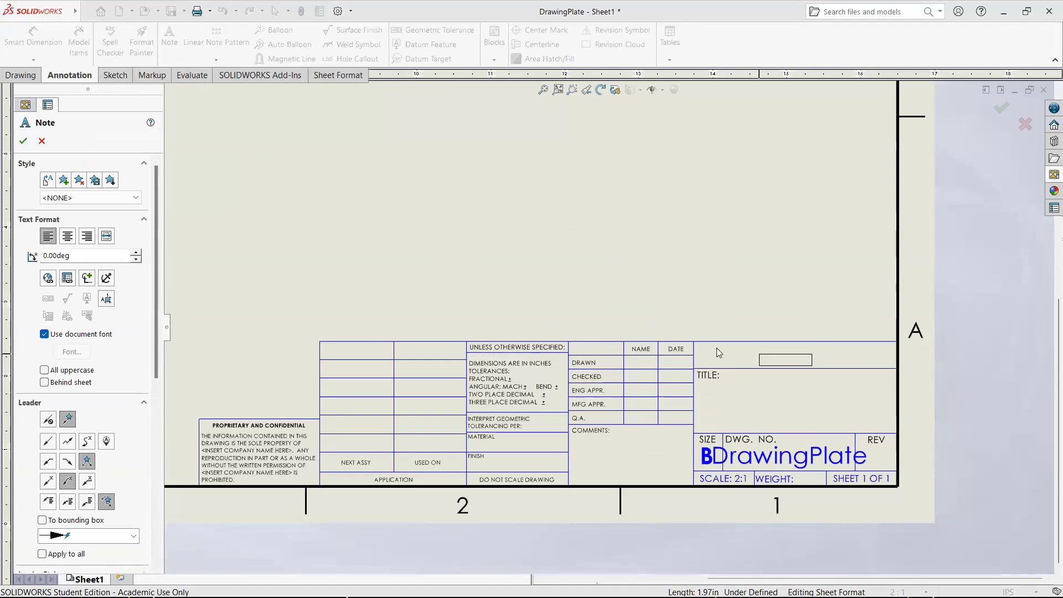
pyautogui.click(691, 299)
pyautogui.write('Drawing Plate')
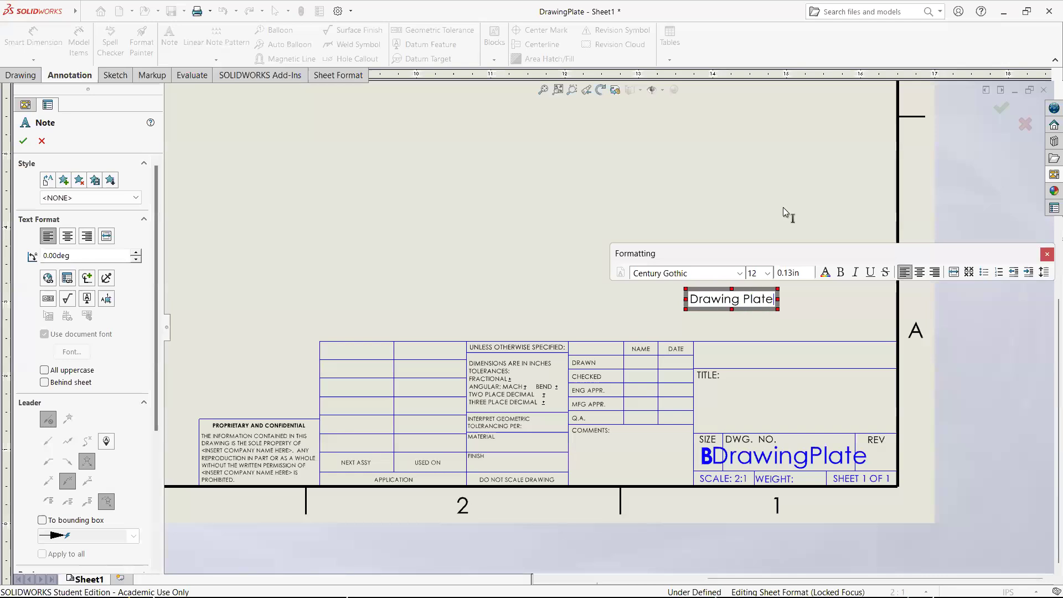
pyautogui.click(669, 168)
pyautogui.press('Escape')
pyautogui.moveTo(722, 302)
pyautogui.mouseDown()
pyautogui.moveTo(768, 377)
pyautogui.moveTo(756, 378)
pyautogui.mouseUp()
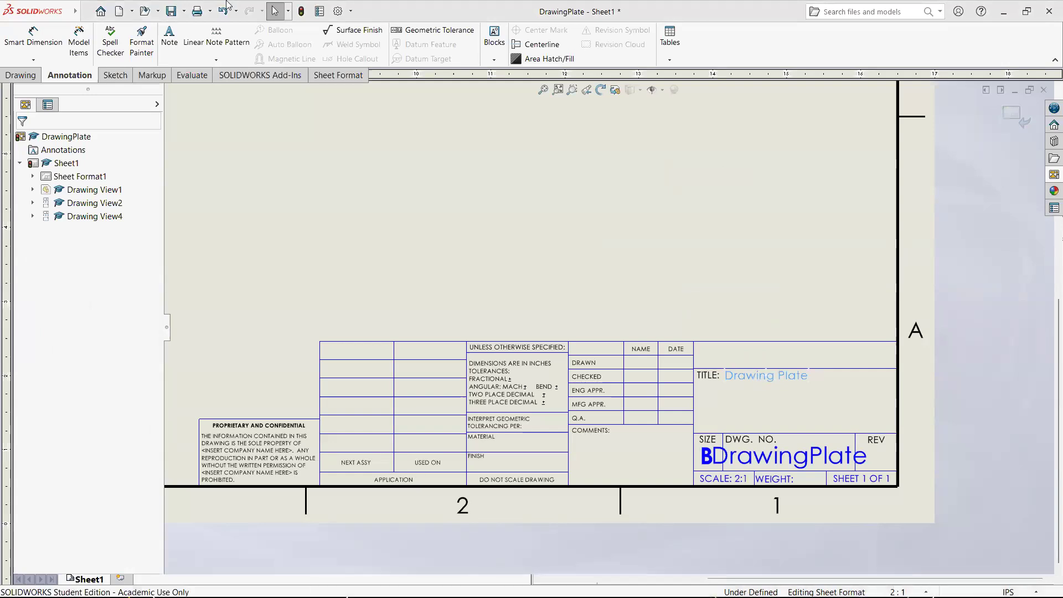
# - Place a note reading "Steel" beside the MATERIAL label in the title block, and return to editing the sheet
pyautogui.click(169, 37)
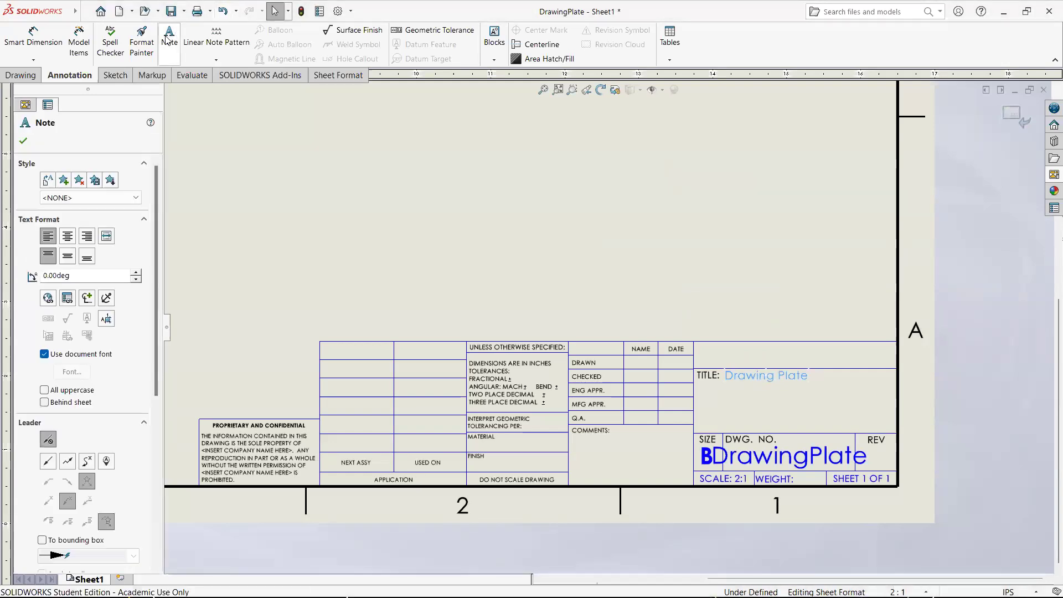
pyautogui.click(507, 438)
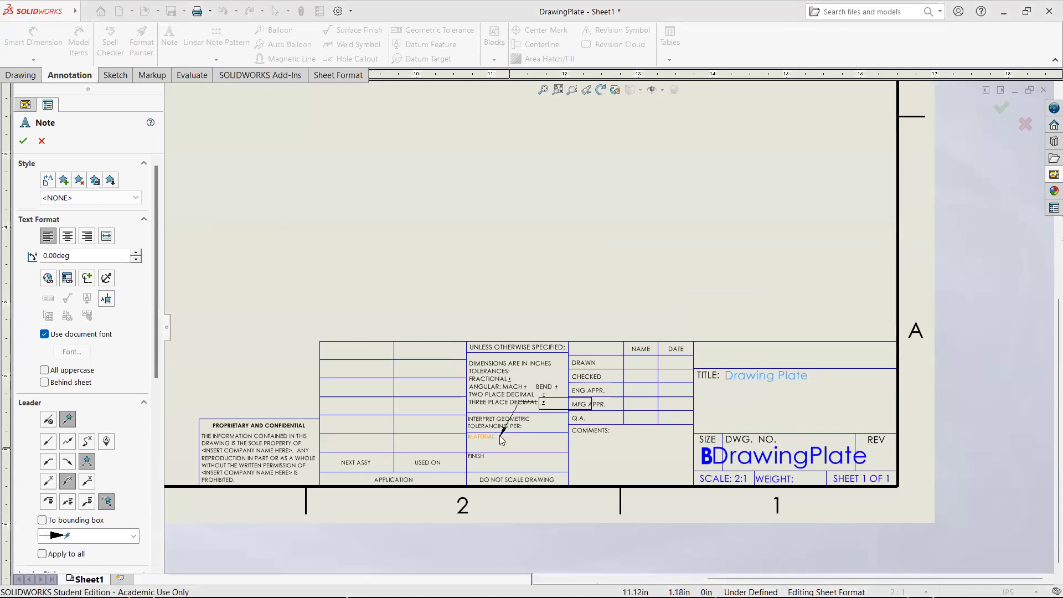
pyautogui.click(507, 440)
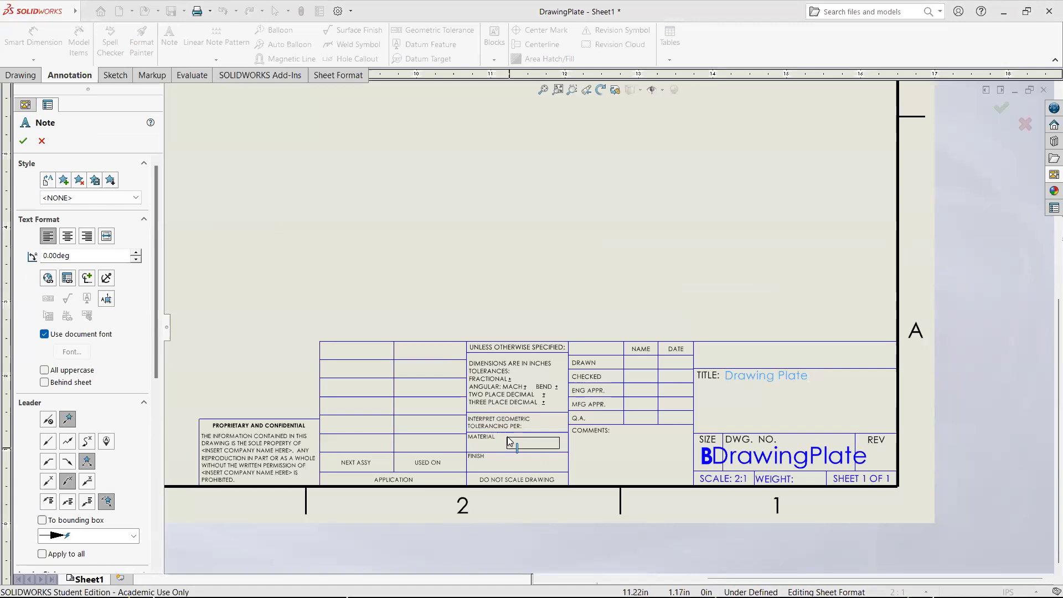
pyautogui.click(508, 441)
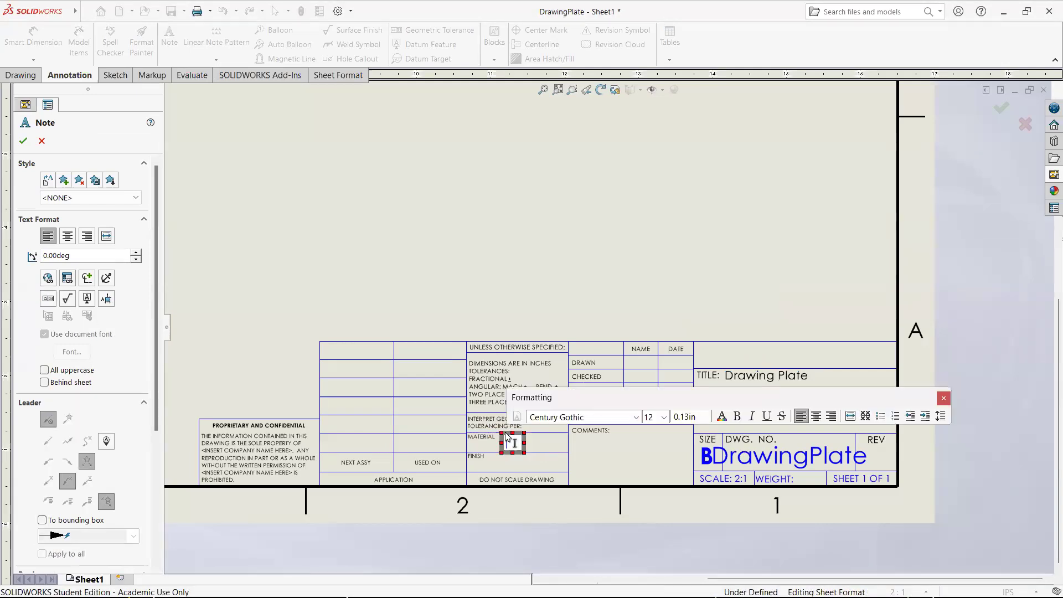
pyautogui.write('Steel')
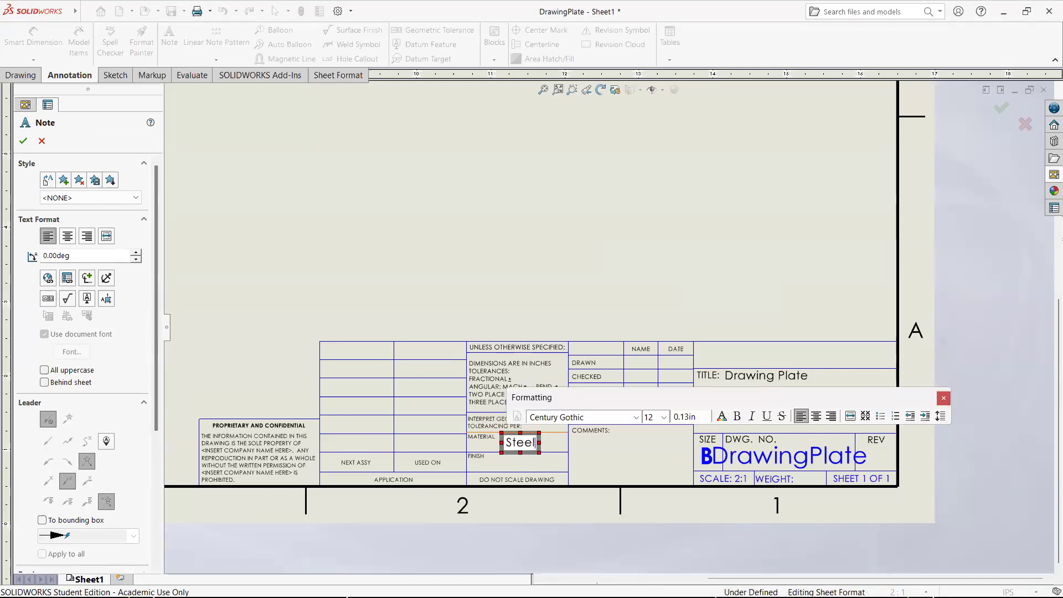
pyautogui.click(540, 249)
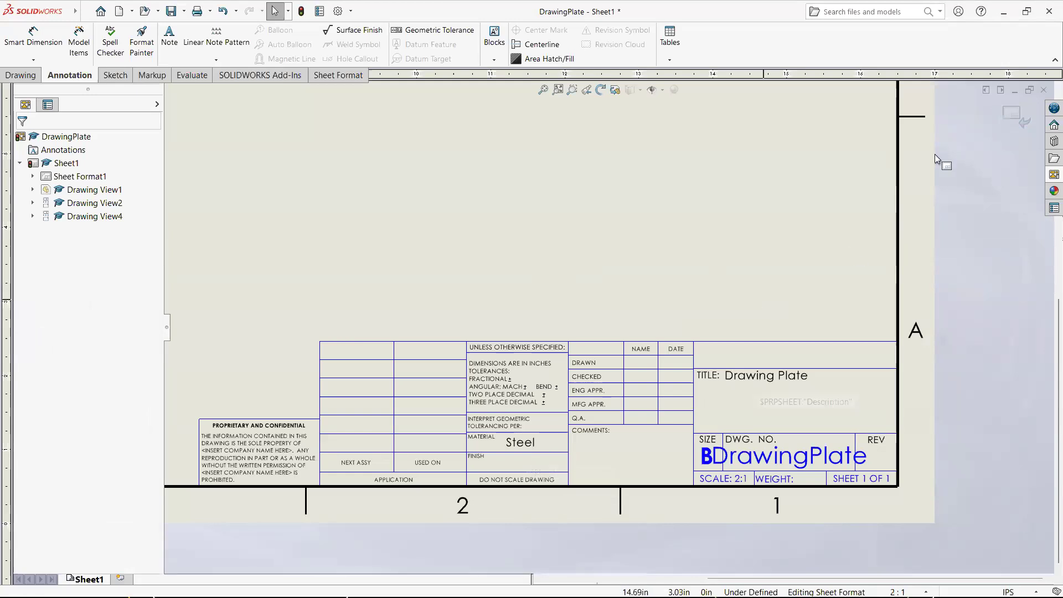
pyautogui.click(1017, 121)
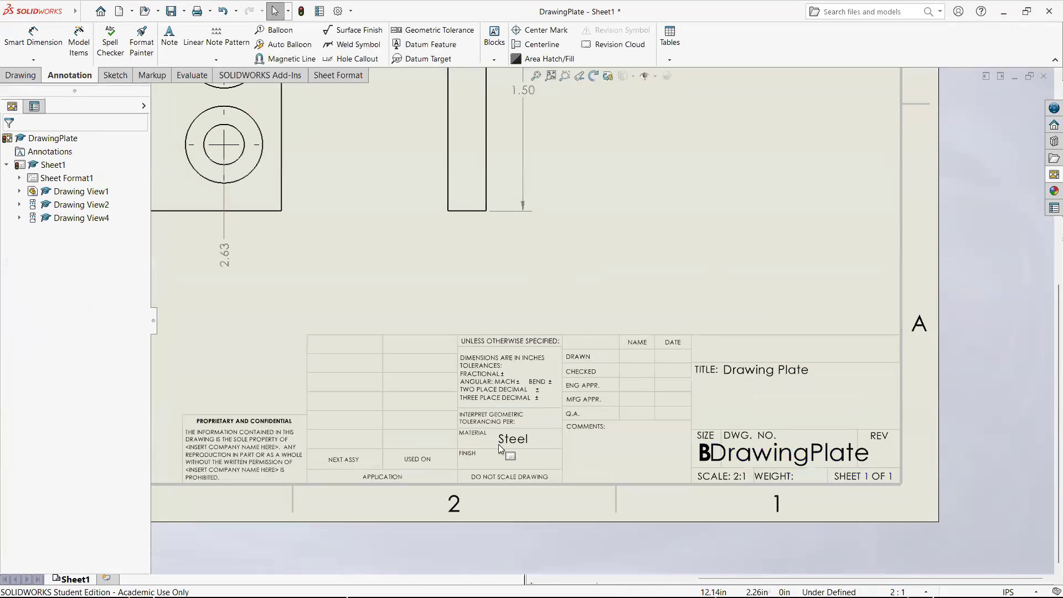
pyautogui.press('f')
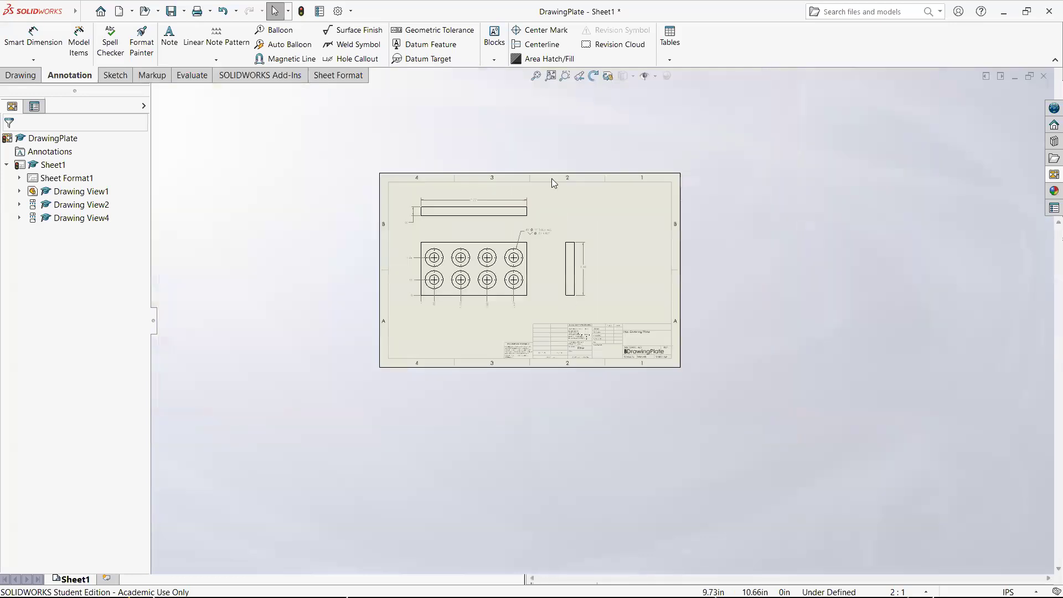
# - Select everything on the sheet and delete all dimensions, center marks and the hole callout from the three views
pyautogui.moveTo(726, 525); pyautogui.dragTo(233, 148)
pyautogui.scroll(-4, 706, 473)
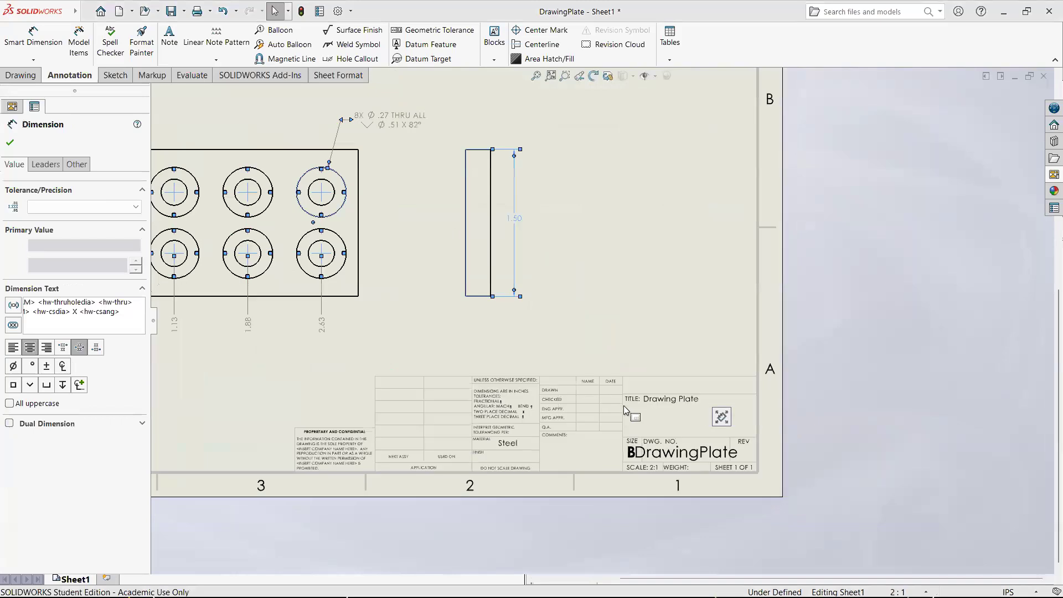
pyautogui.scroll(4, 478, 369)
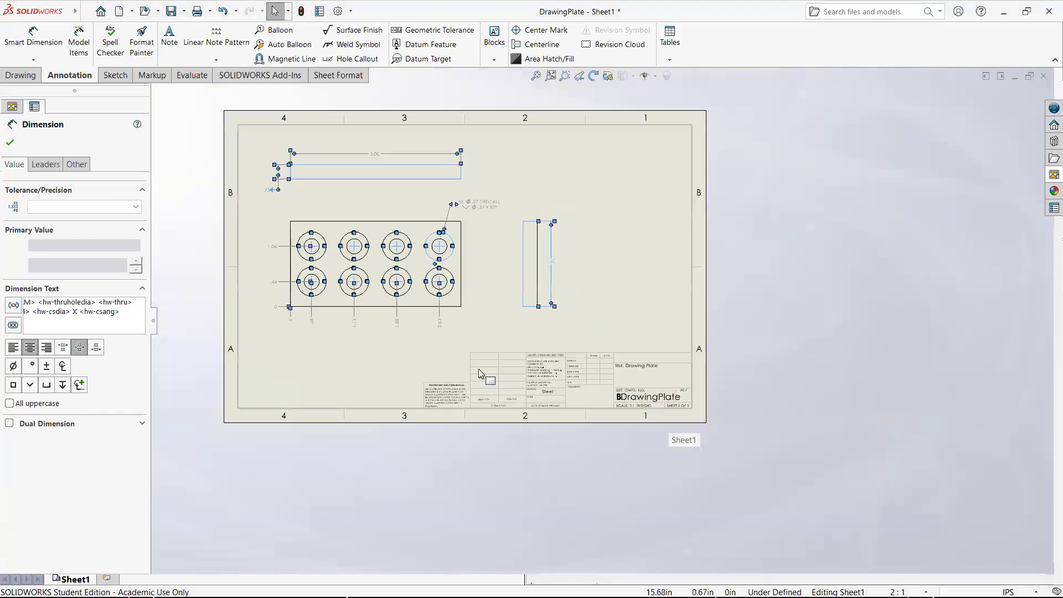
pyautogui.press('Delete')
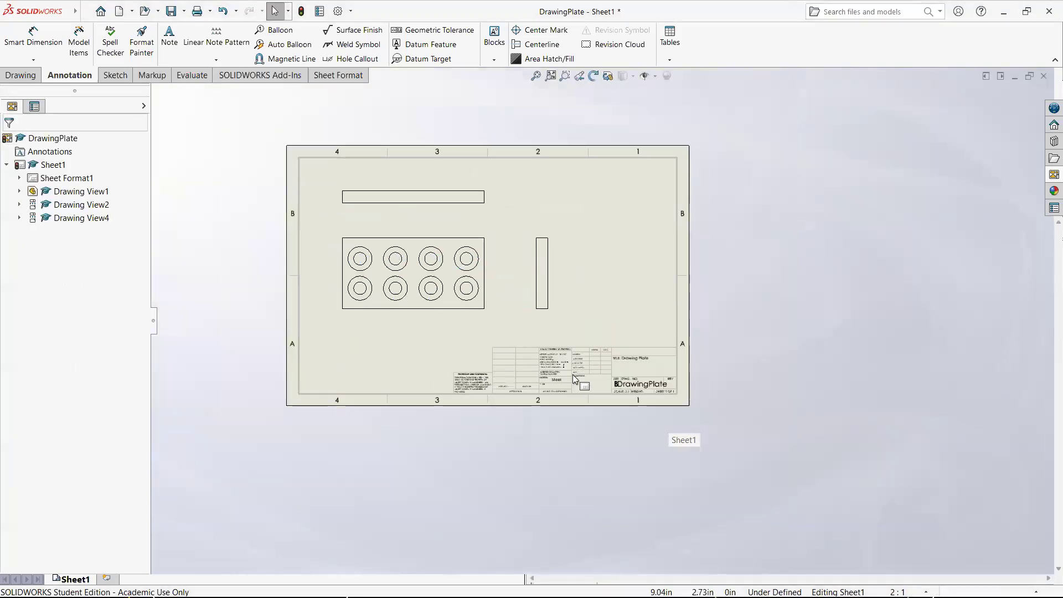
pyautogui.scroll(-5, 571, 372)
pyautogui.scroll(6, 670, 308)
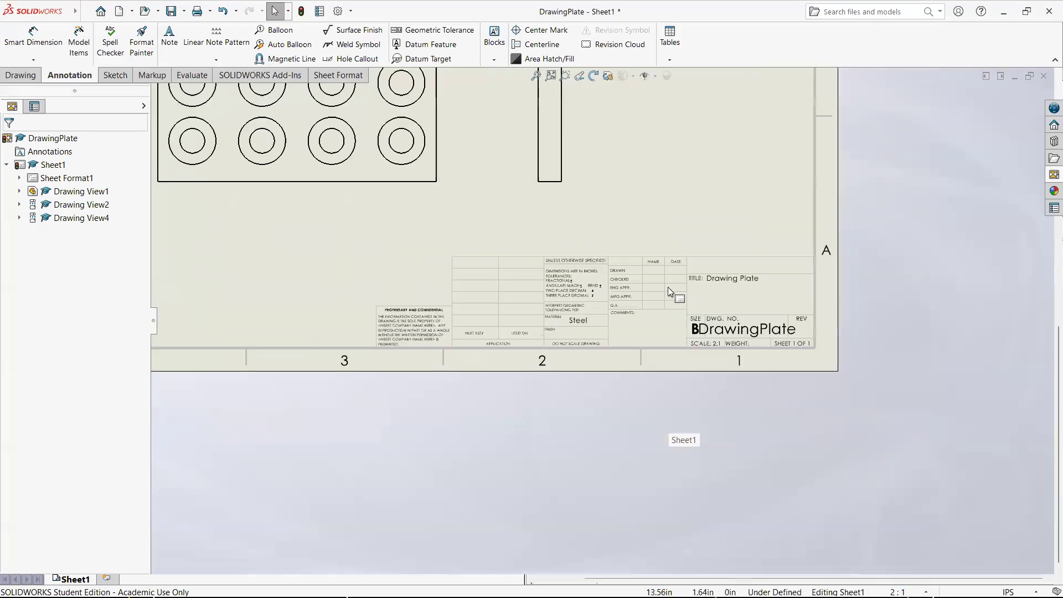
pyautogui.scroll(-3, 648, 423)
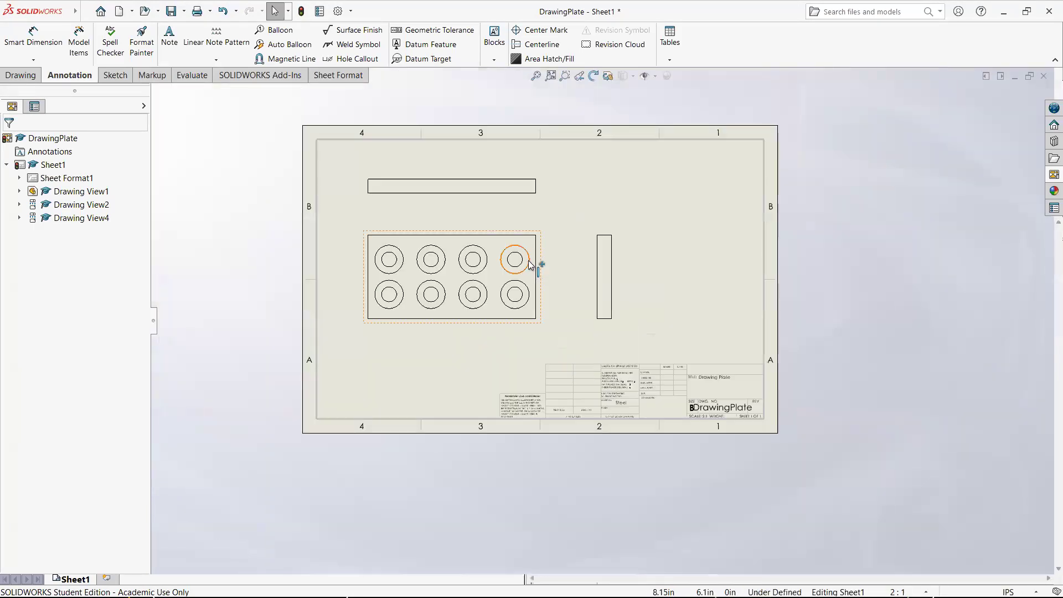
pyautogui.scroll(-3, 828, 451)
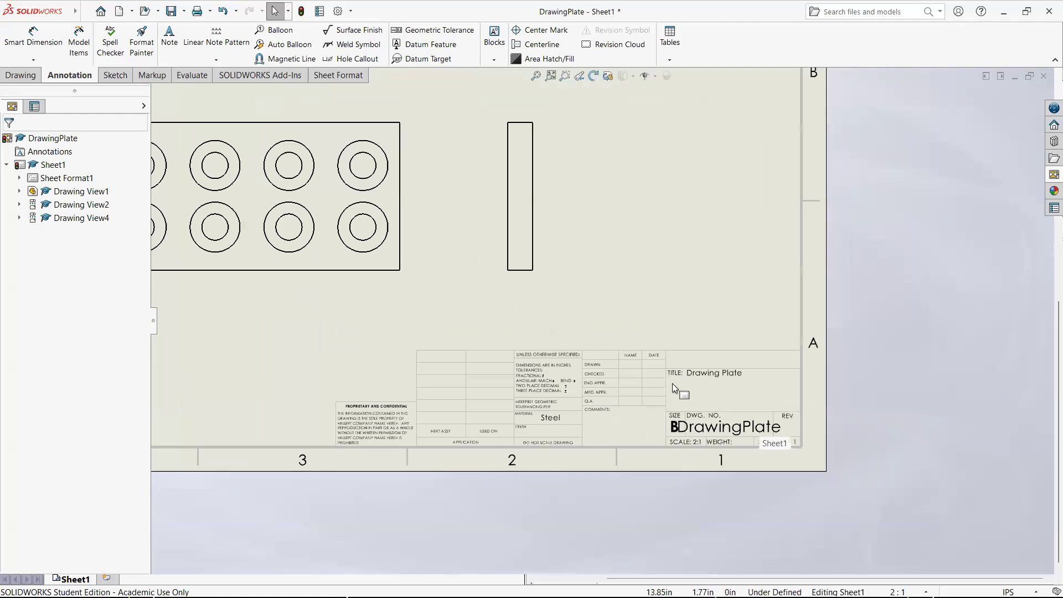
pyautogui.scroll(5, 692, 371)
pyautogui.scroll(-2, 604, 218)
pyautogui.scroll(-1, 582, 288)
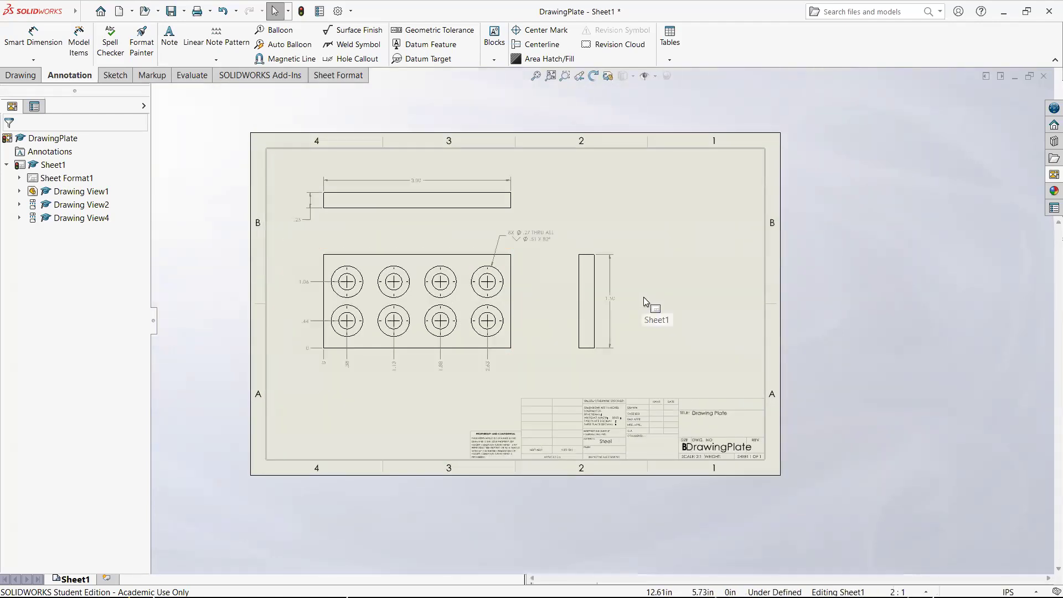
# - Reopen Sheet Format1 for editing and delete the "Steel" and "Drawing Plate" notes from the title block
pyautogui.scroll(-4, 676, 402)
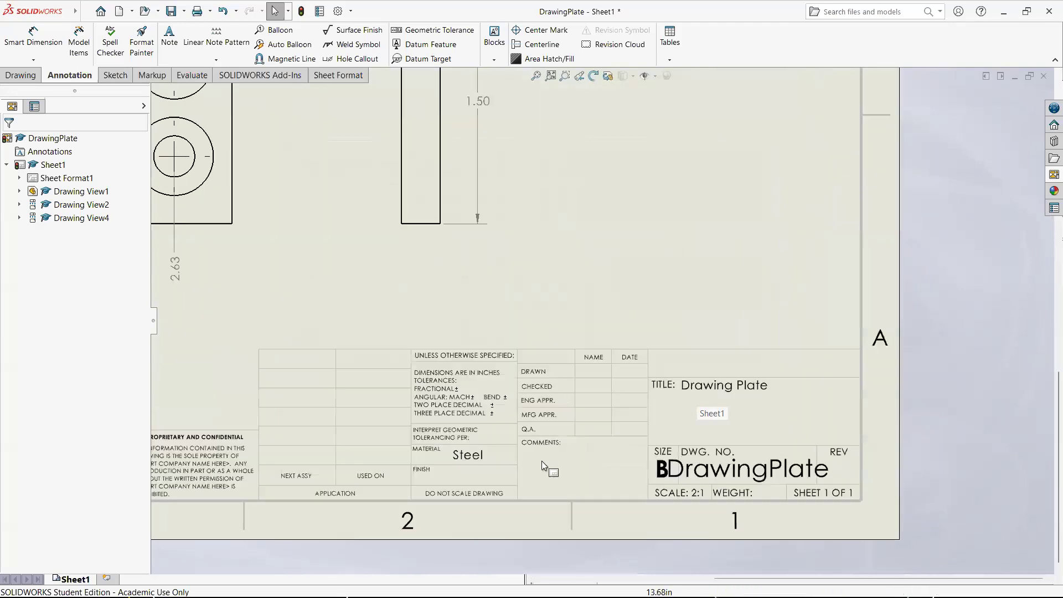
pyautogui.rightClick(82, 177)
pyautogui.click(121, 214)
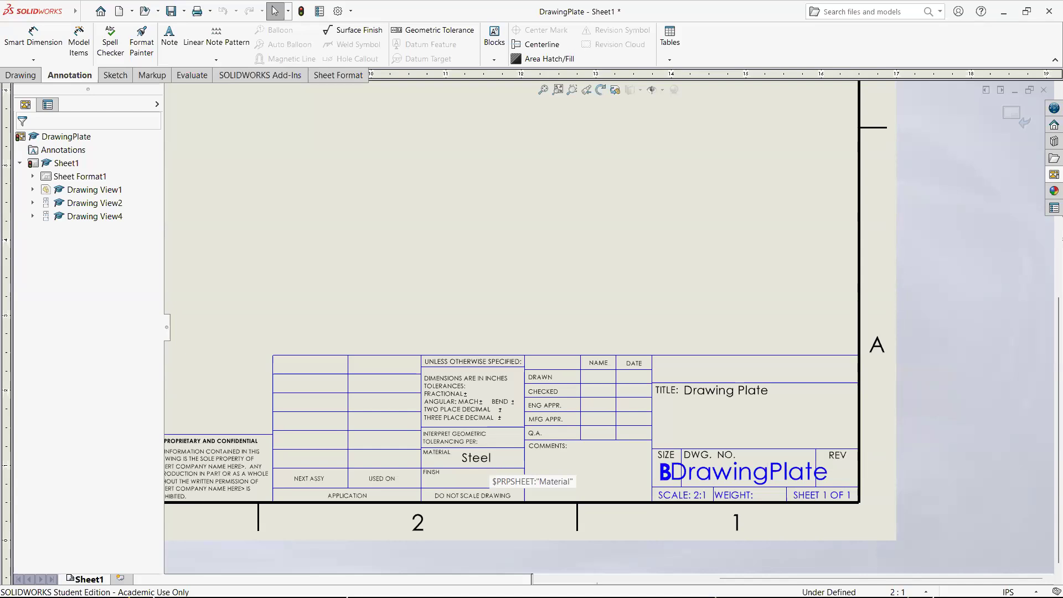
pyautogui.click(488, 461)
pyautogui.press('Delete')
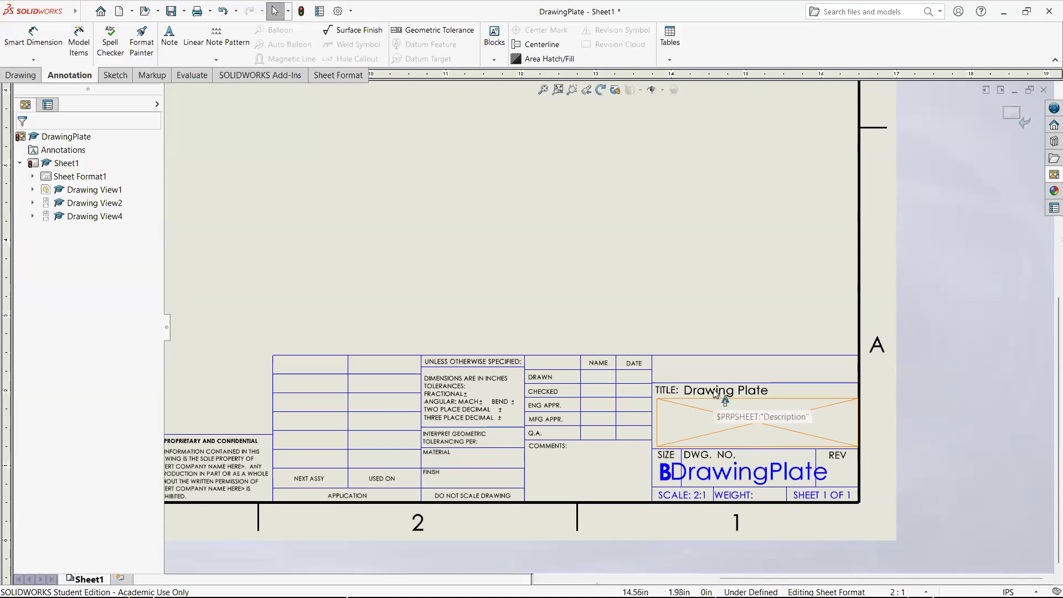
pyautogui.click(714, 390)
pyautogui.press('Delete')
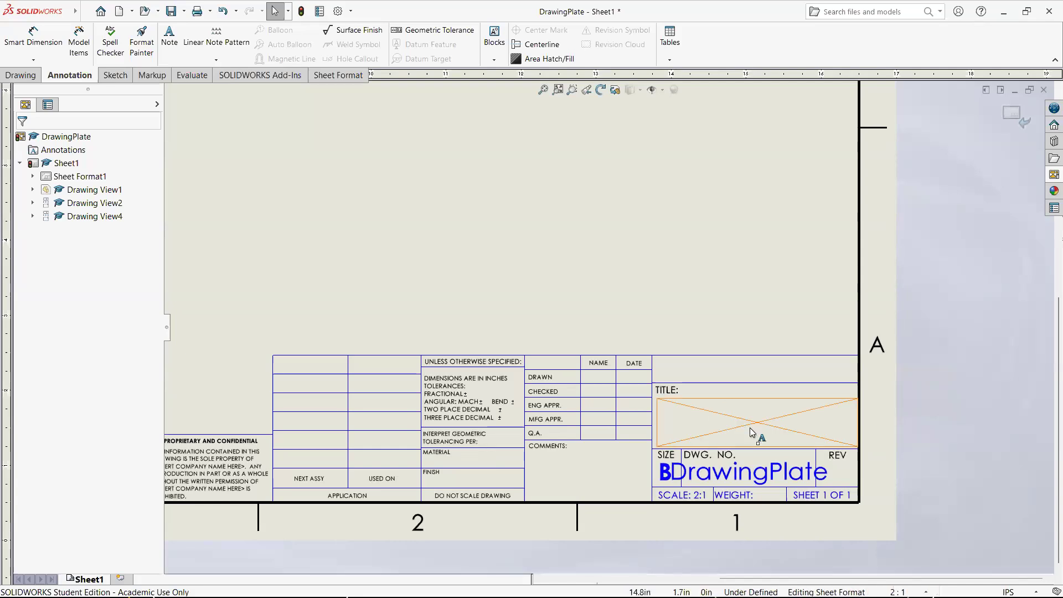
# - Try to edit the text of the blank Description property note below the TITLE label
pyautogui.doubleClick(758, 427)
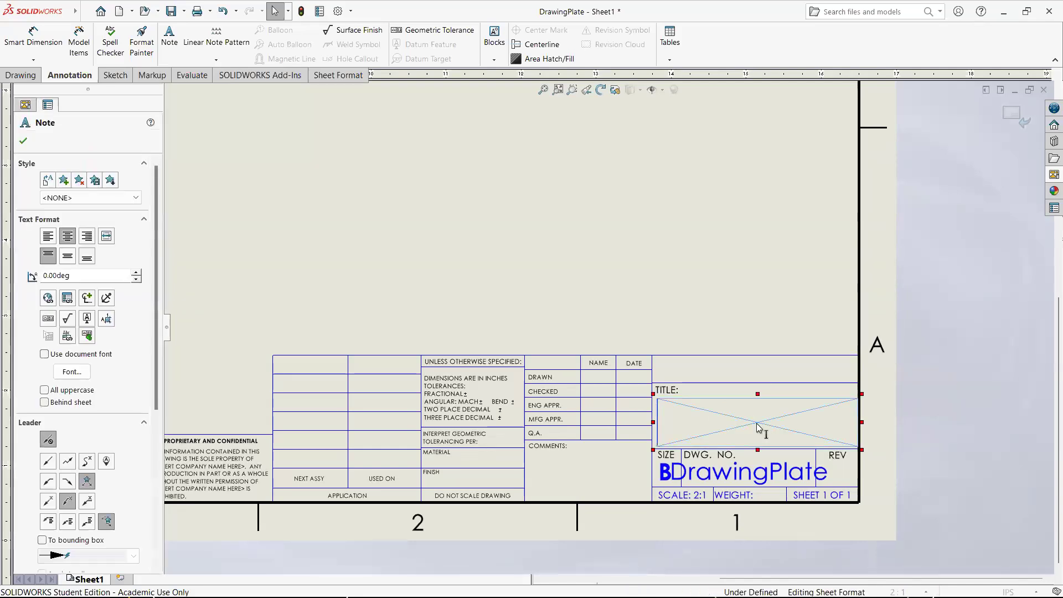
pyautogui.click(714, 330)
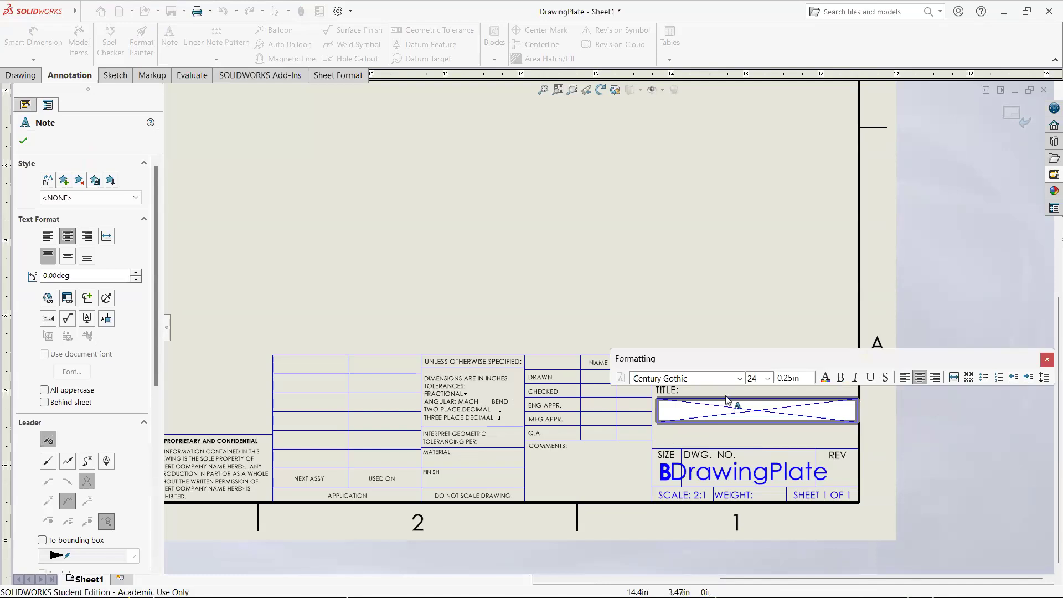
pyautogui.click(745, 410)
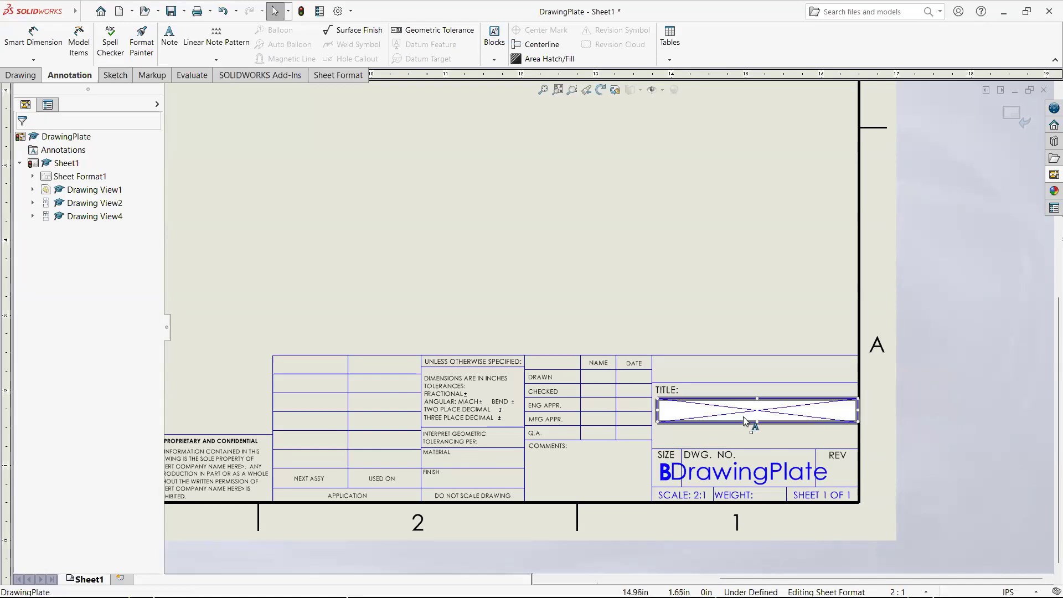
pyautogui.click(761, 435)
pyautogui.click(752, 432)
pyautogui.click(718, 415)
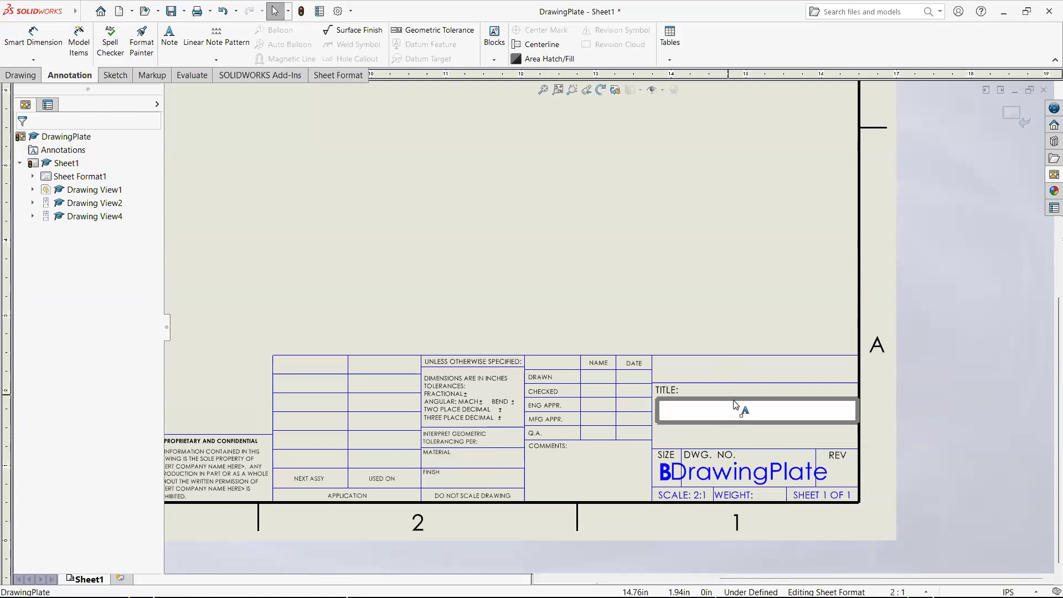
pyautogui.click(732, 427)
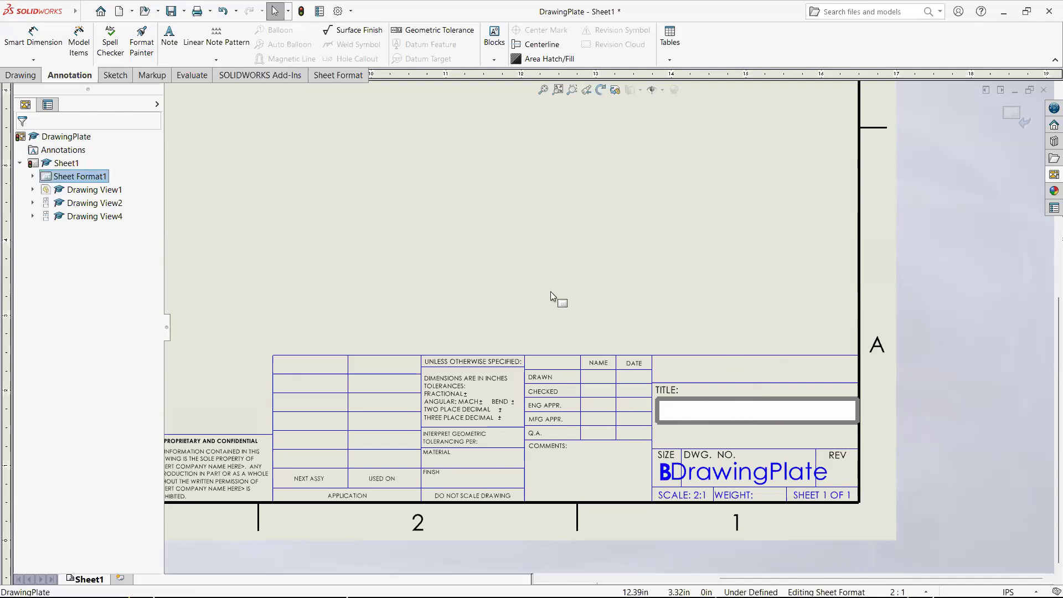
pyautogui.click(564, 299)
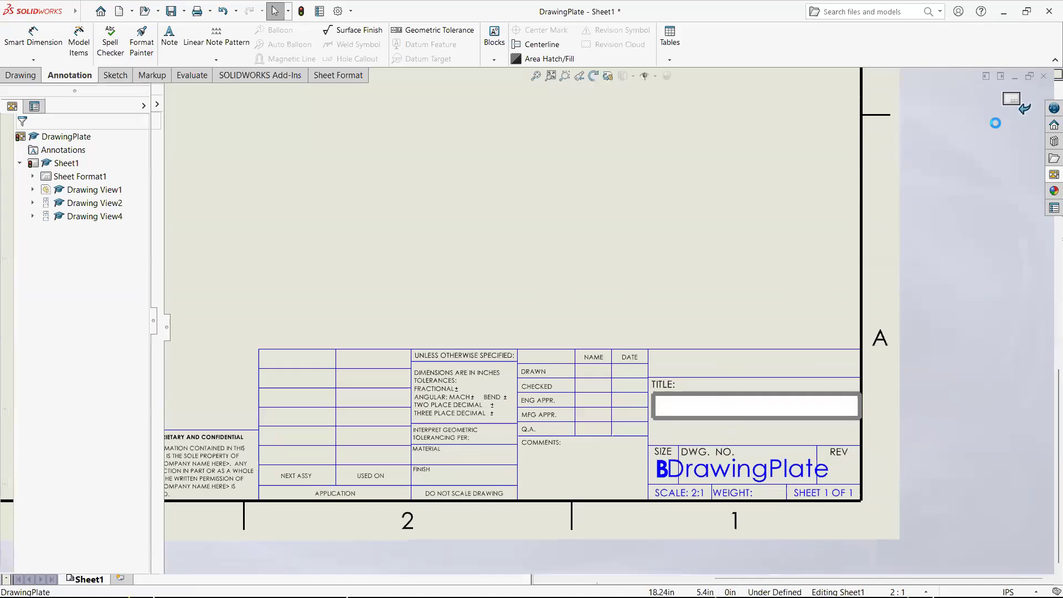
# - Leave the sheet format, reopen Sheet Format1 for editing, and shift the blank note below TITLE slightly down
pyautogui.click(1014, 114)
pyautogui.rightClick(76, 181)
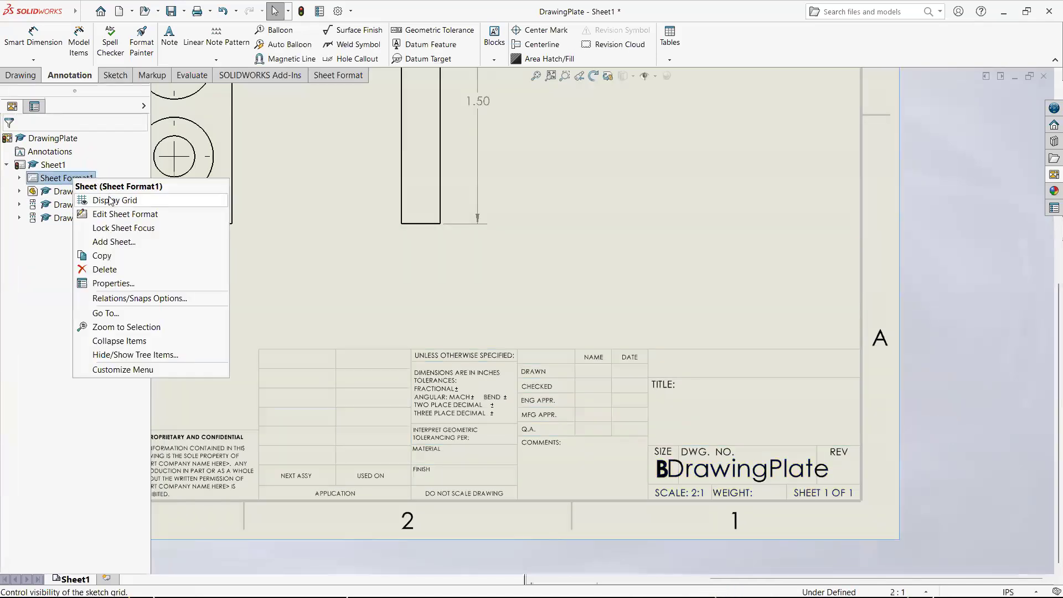
pyautogui.click(111, 214)
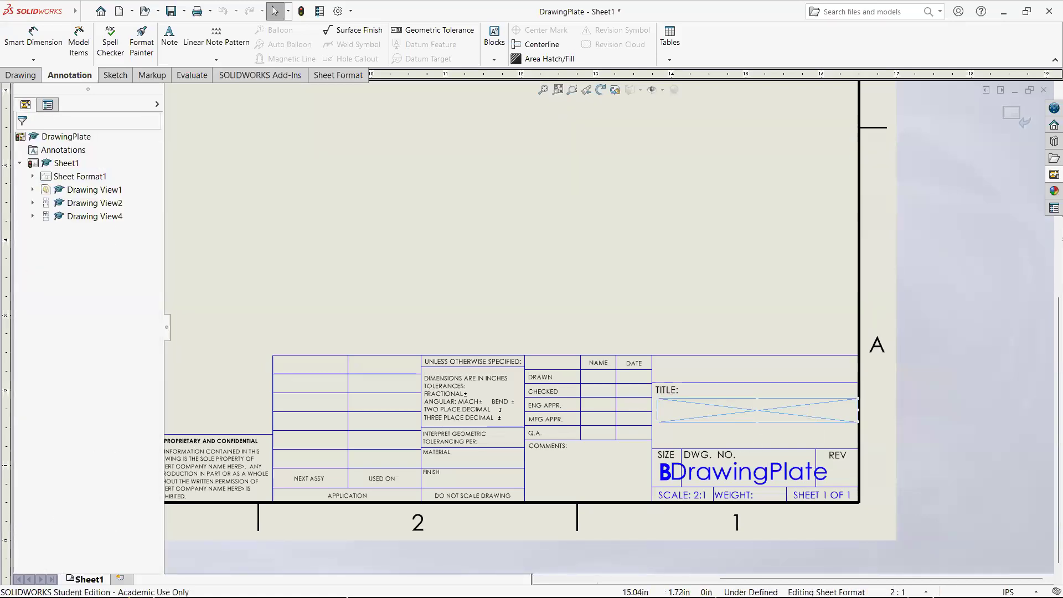
pyautogui.click(758, 421)
pyautogui.moveTo(759, 422)
pyautogui.mouseDown()
pyautogui.moveTo(758, 435)
pyautogui.moveTo(758, 424)
pyautogui.mouseUp()
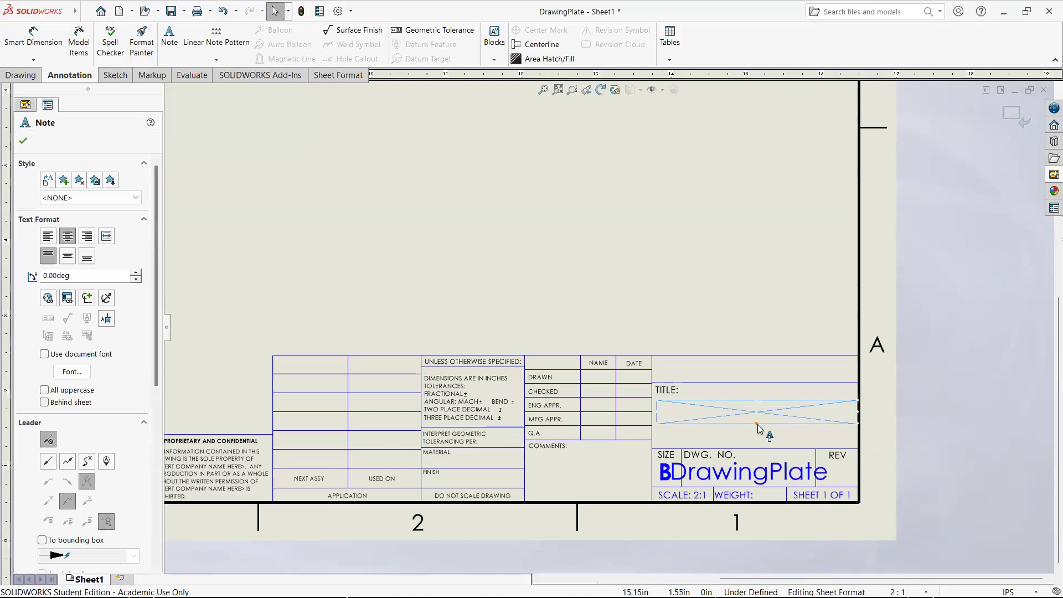
# - Inspect the text and settings of the blank note below TITLE, and exit sheet format editing
pyautogui.doubleClick(759, 413)
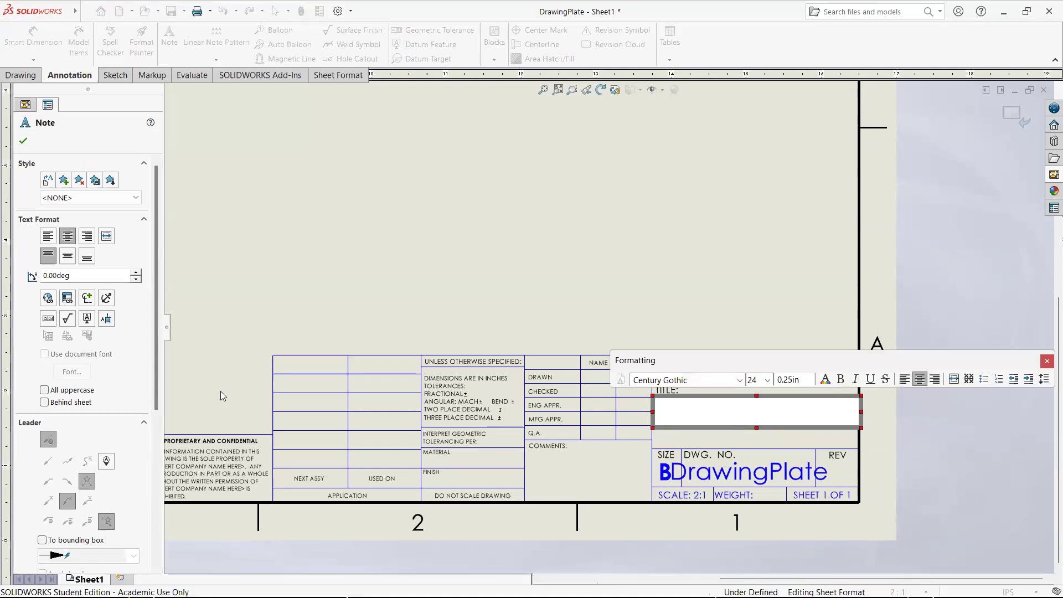
pyautogui.scroll(-8, 65, 373)
pyautogui.scroll(8, 67, 373)
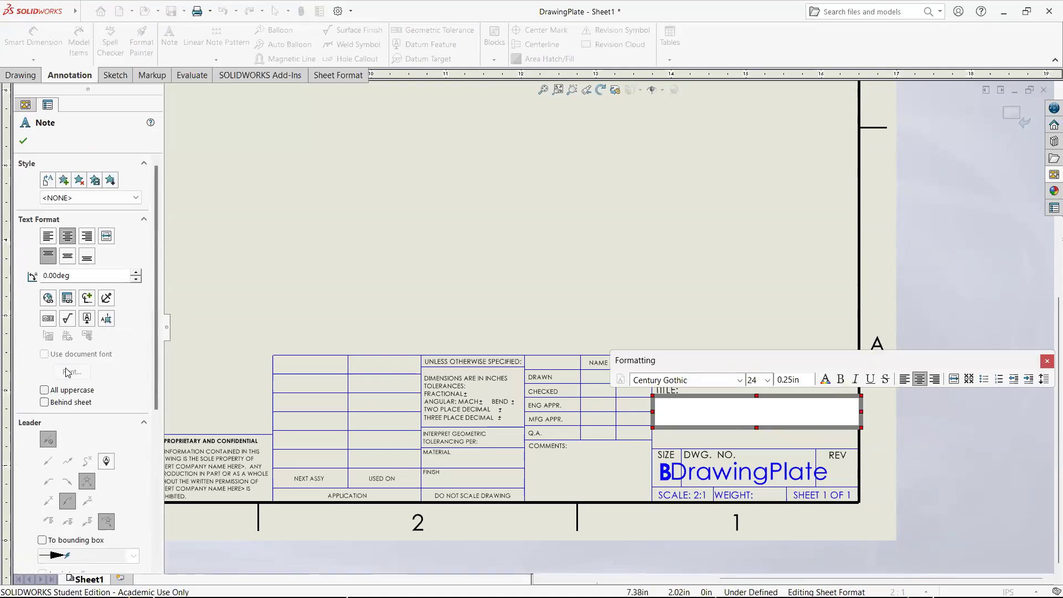
pyautogui.click(528, 319)
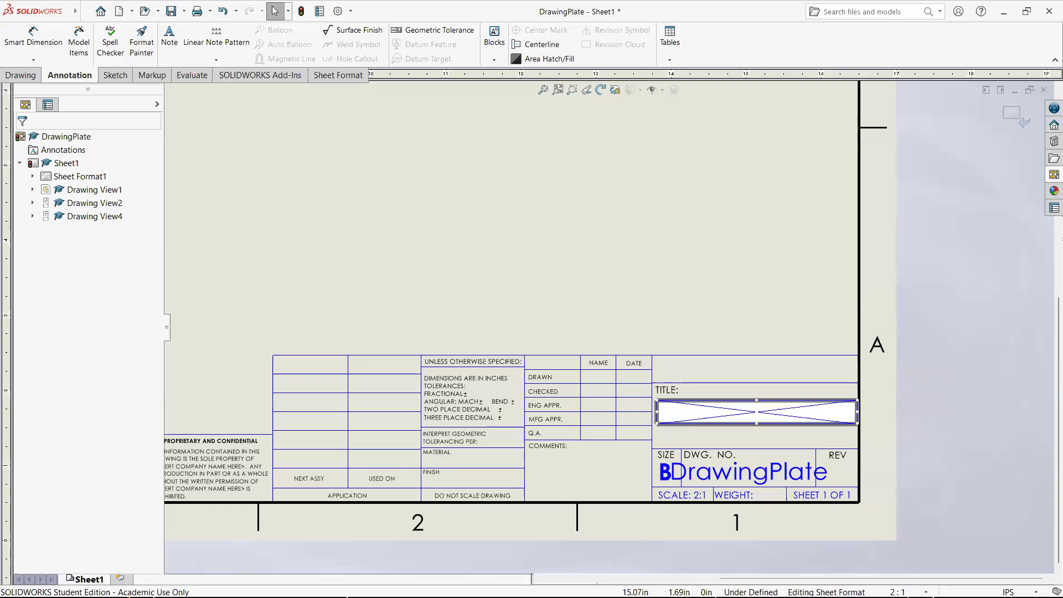
pyautogui.click(753, 415)
pyautogui.scroll(-6, 114, 332)
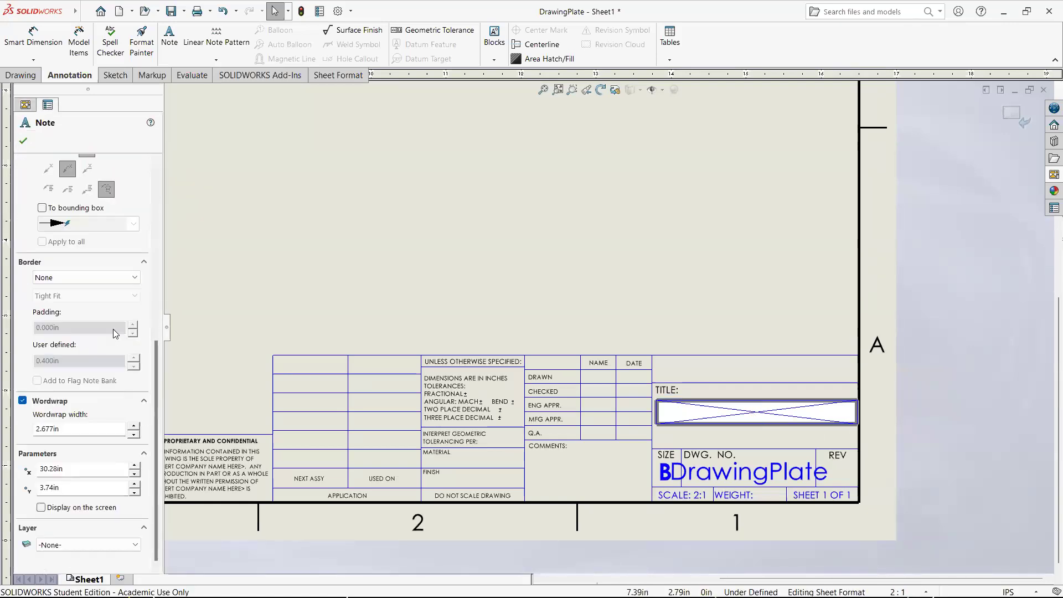
pyautogui.scroll(6, 115, 331)
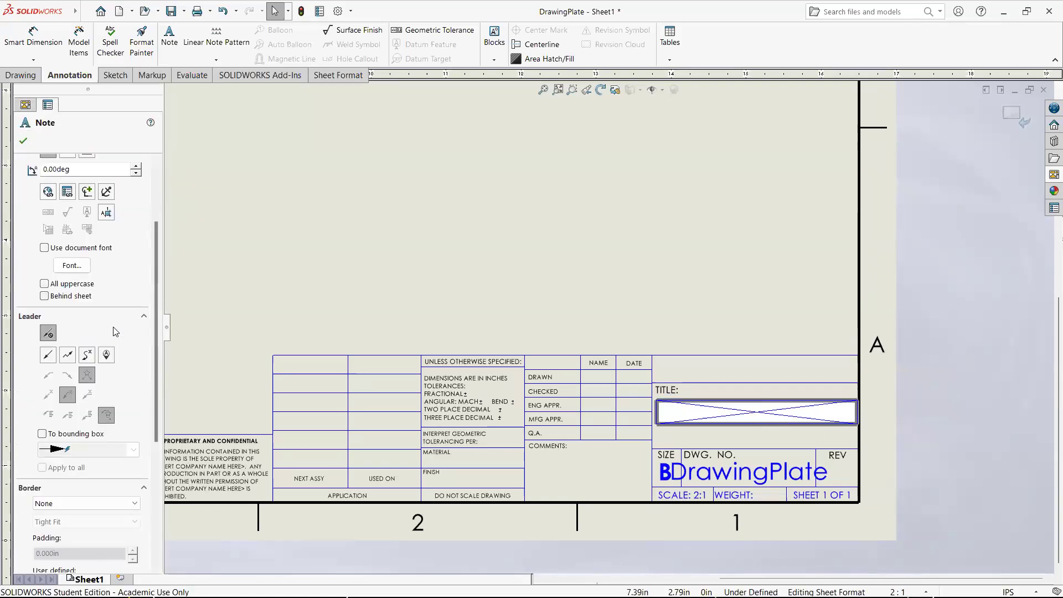
pyautogui.doubleClick(756, 411)
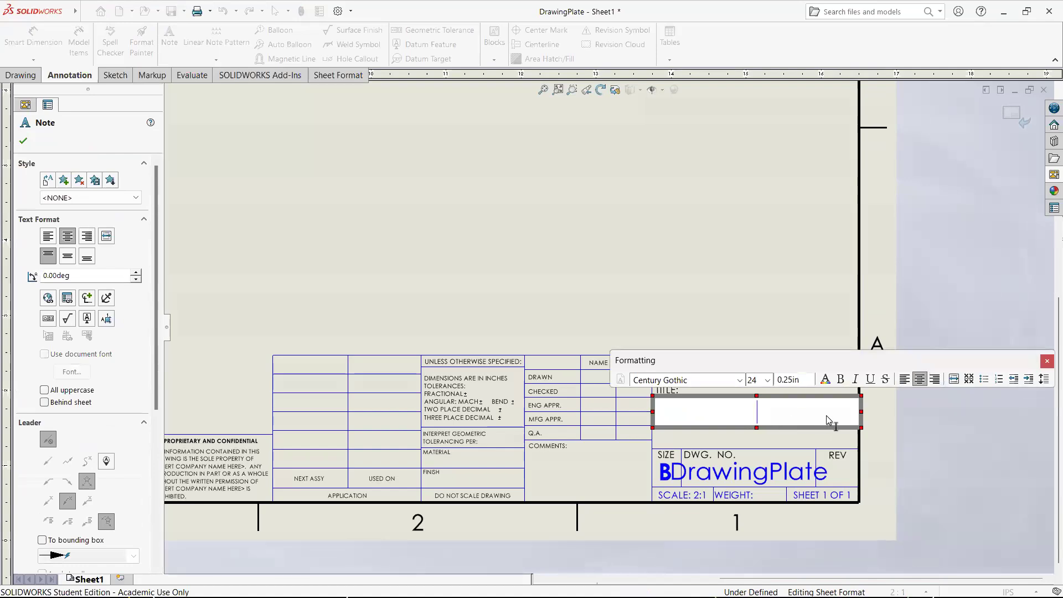
pyautogui.click(620, 417)
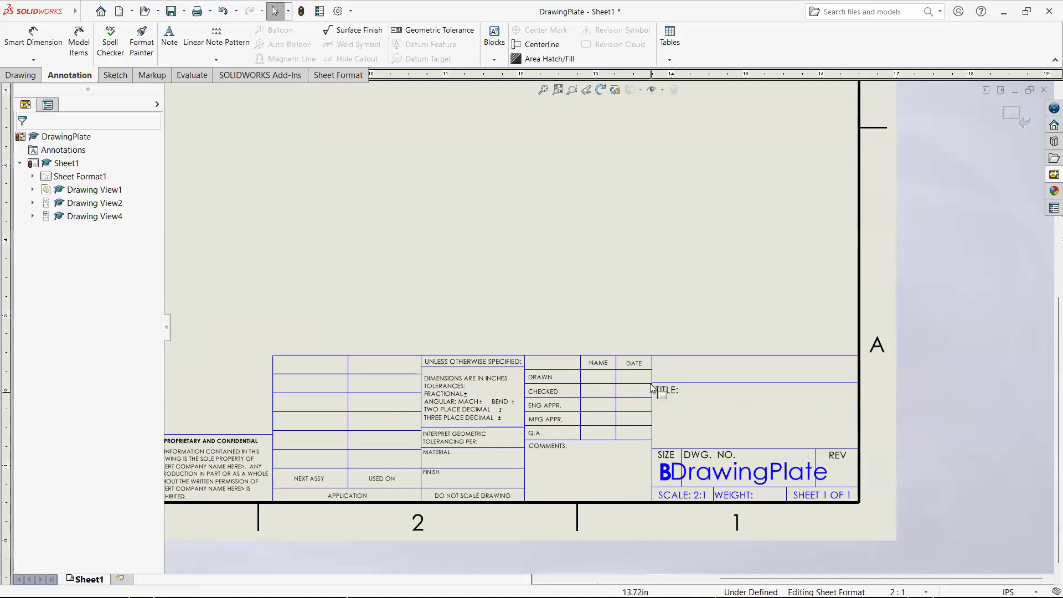
pyautogui.click(1013, 115)
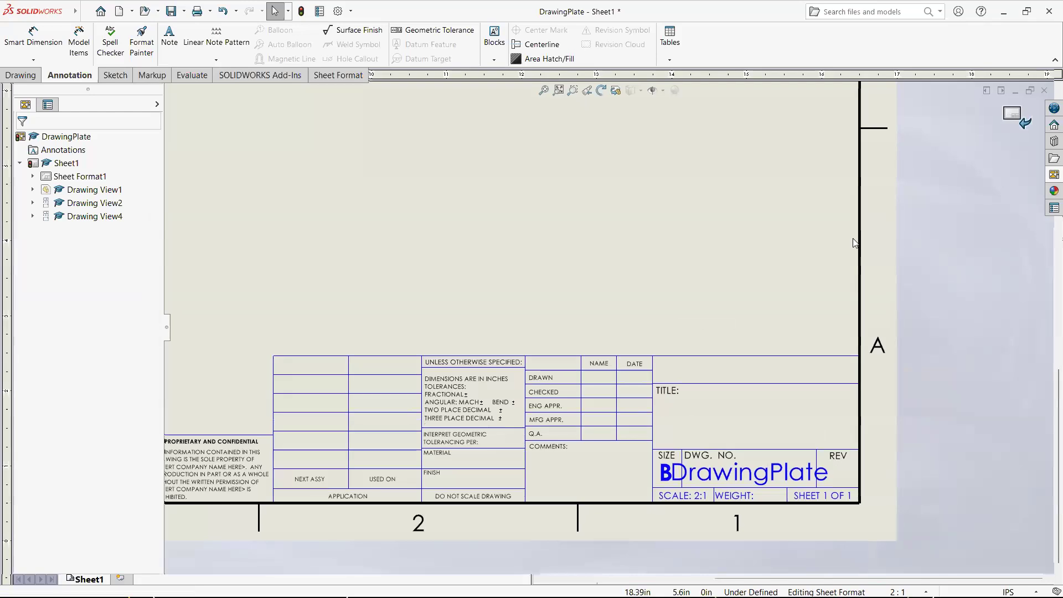
# - Fill in the drawing file's summary properties with the author's full name and the title "Drawing Plate"
pyautogui.press('f')
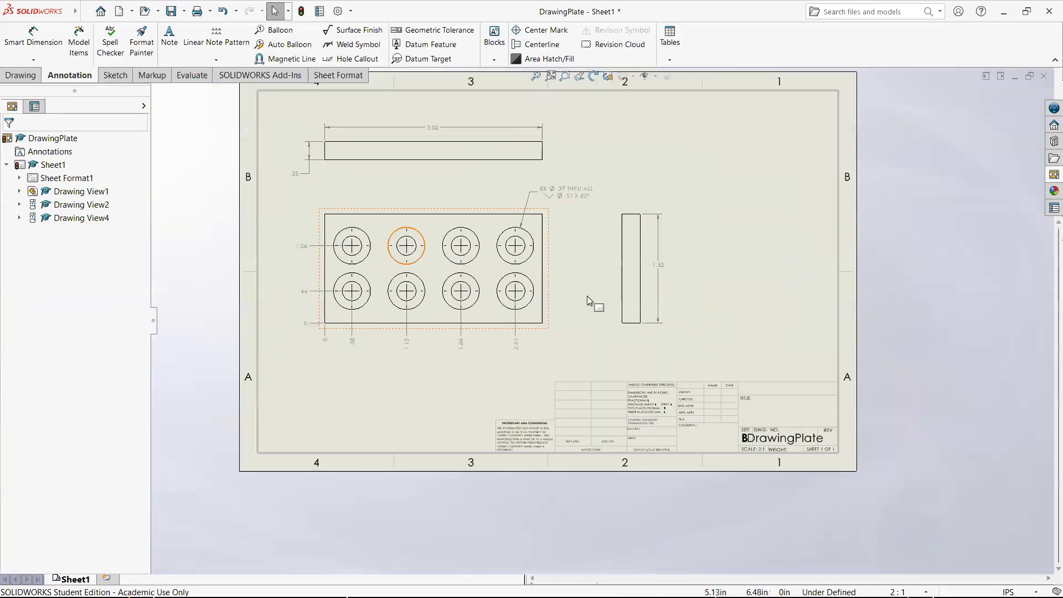
pyautogui.scroll(-3, 738, 409)
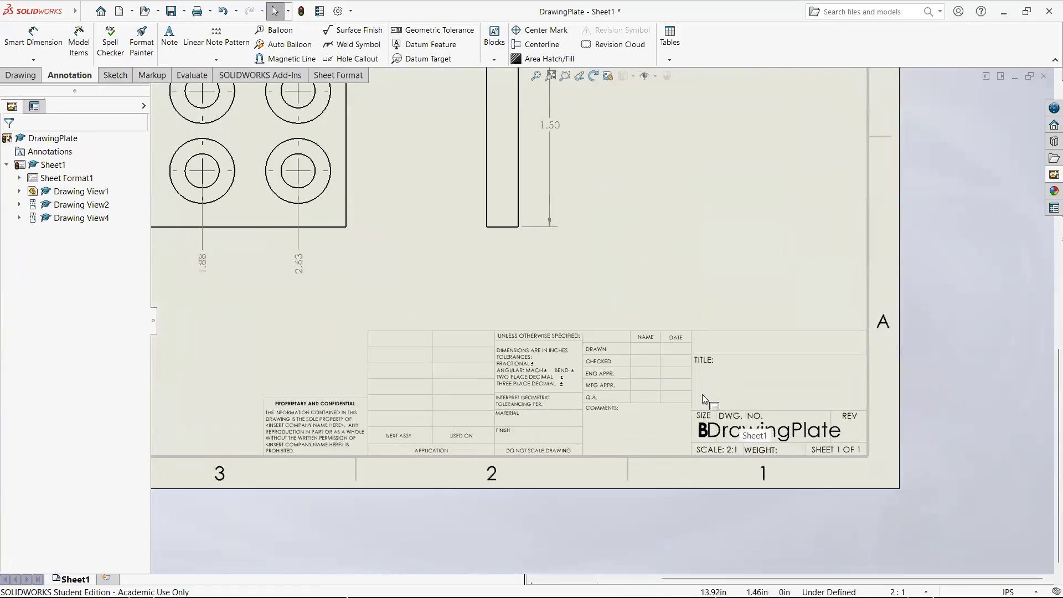
pyautogui.scroll(-1, 783, 391)
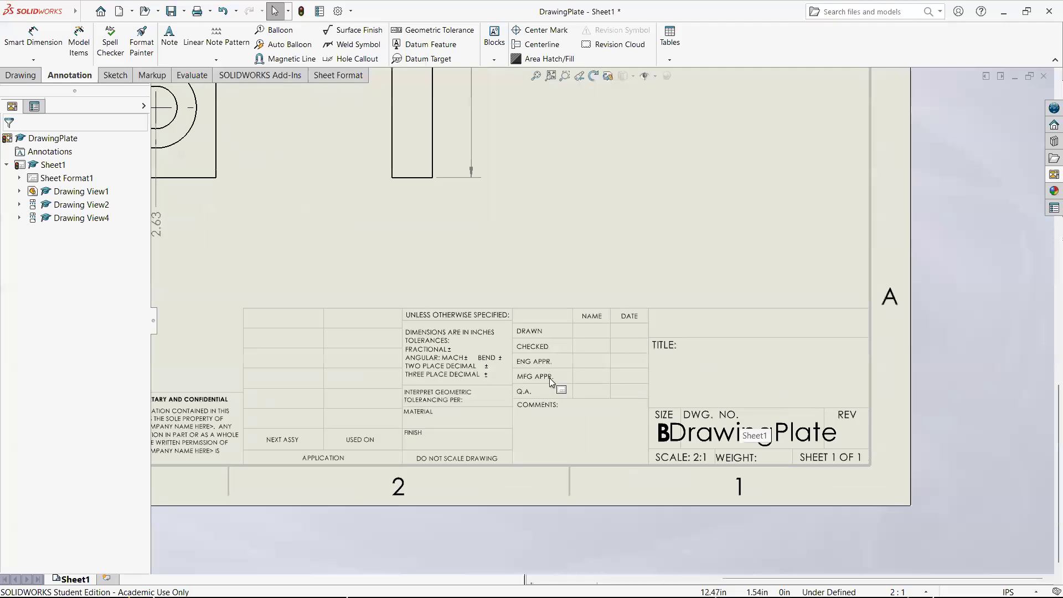
pyautogui.scroll(3, 550, 377)
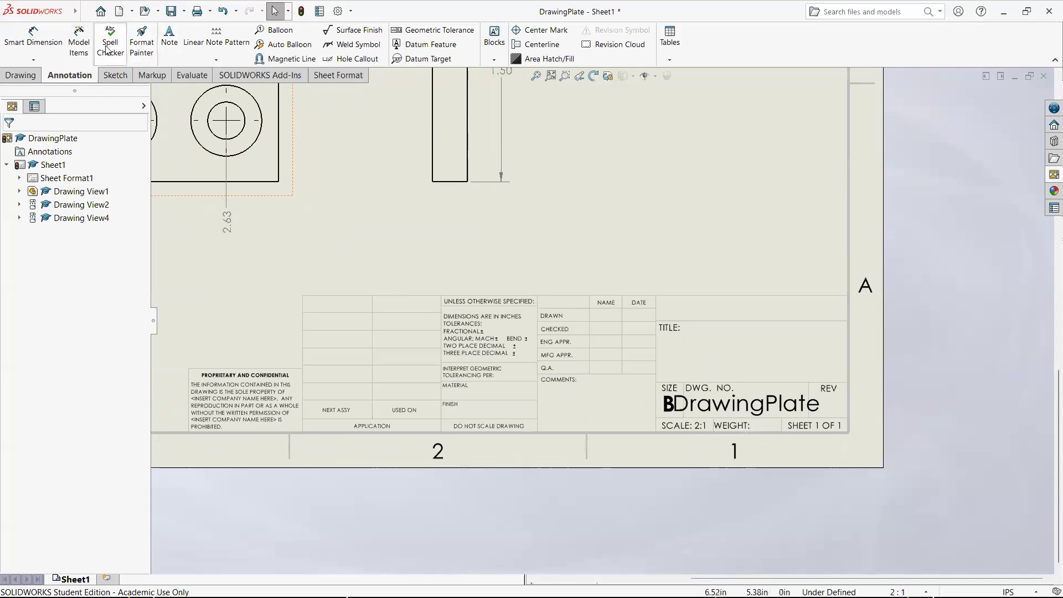
pyautogui.click(84, 14)
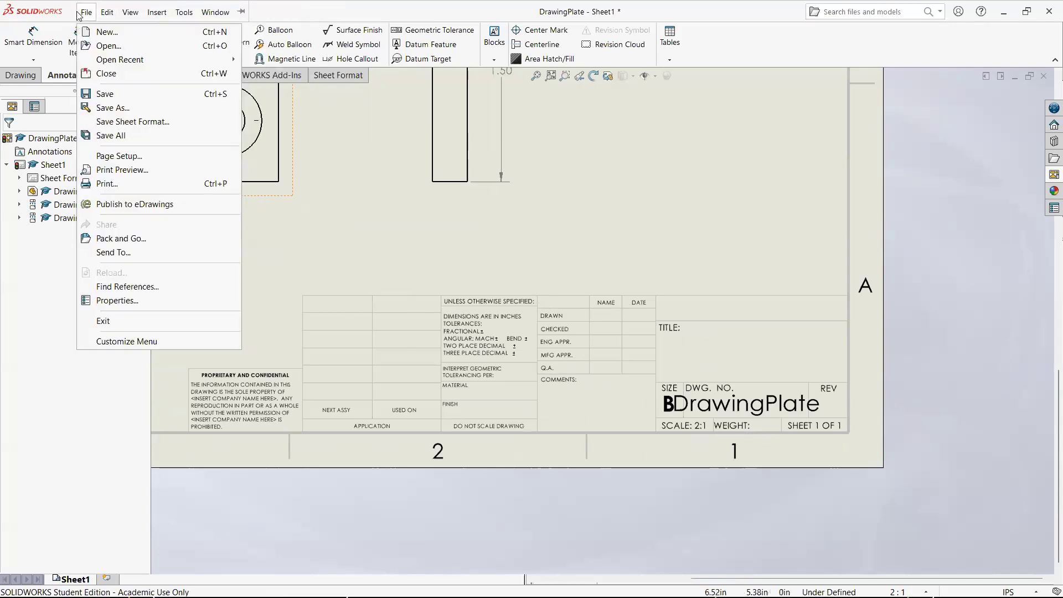
pyautogui.click(114, 300)
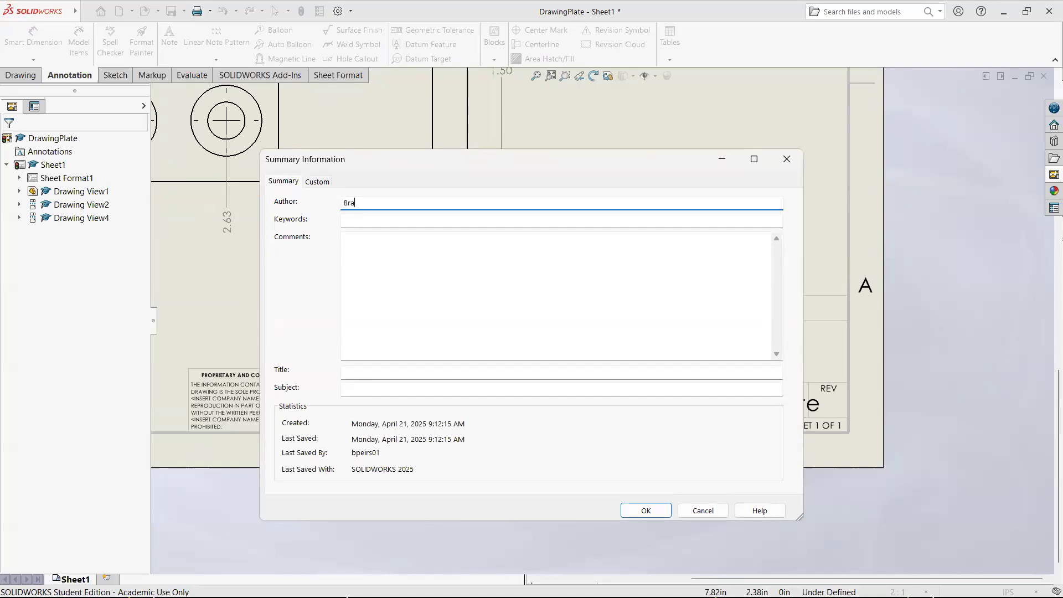
pyautogui.press('Tab')
pyautogui.press('Tab')
pyautogui.press('Tab')
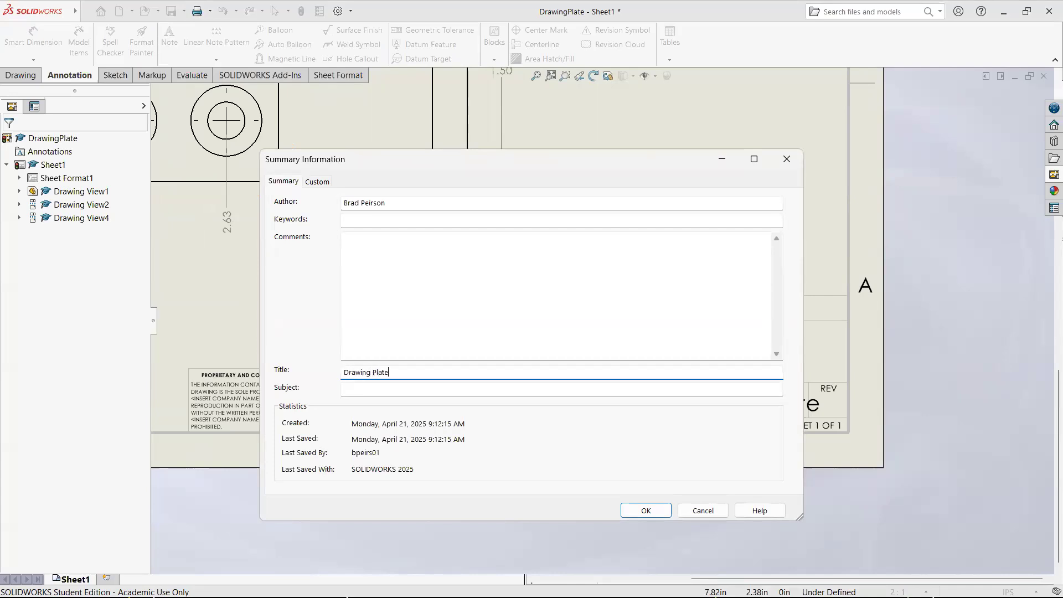
pyautogui.click(660, 511)
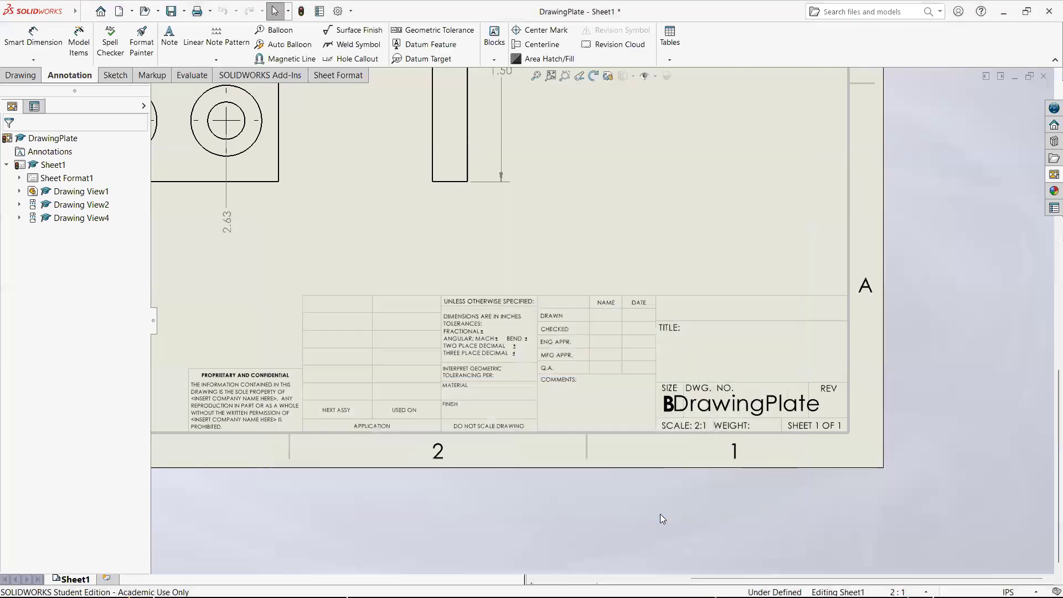
# - In Sheet Format1, link the blank note below TITLE to the current document's SW-Title(Title) property and return to the sheet
pyautogui.click(726, 336)
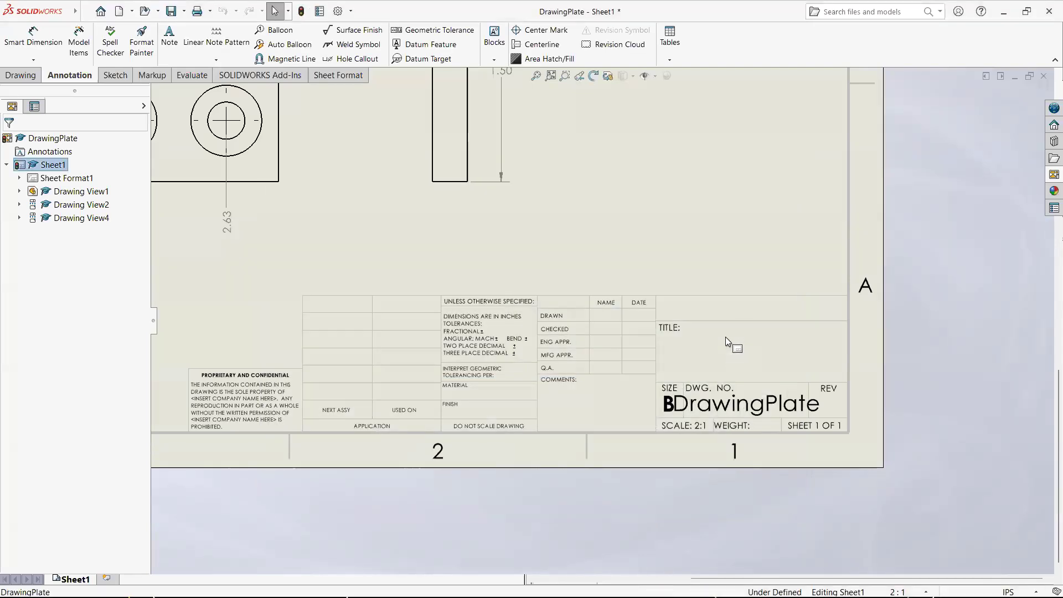
pyautogui.rightClick(69, 178)
pyautogui.click(116, 216)
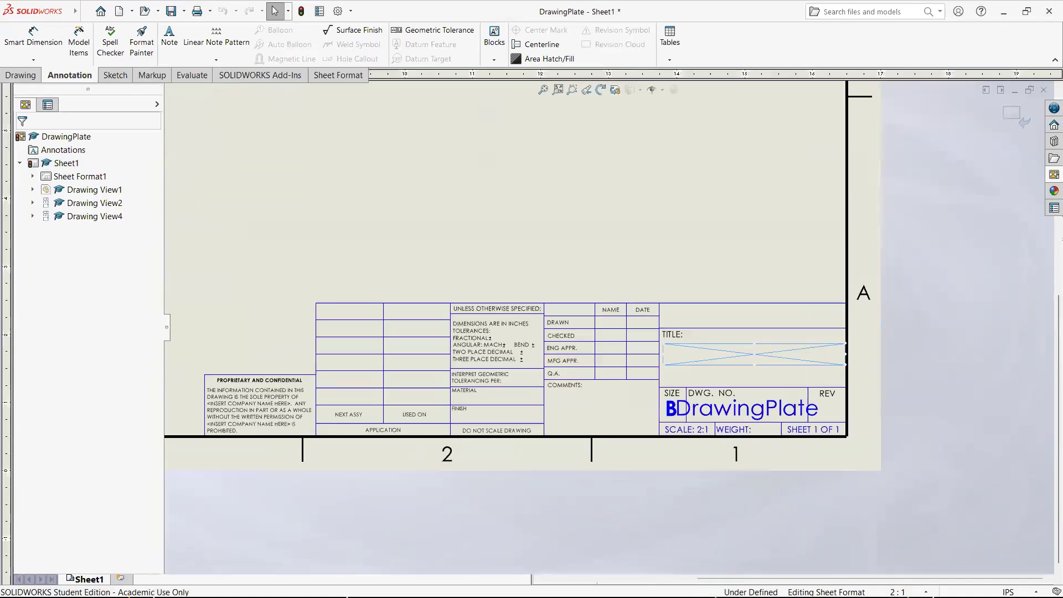
pyautogui.doubleClick(749, 357)
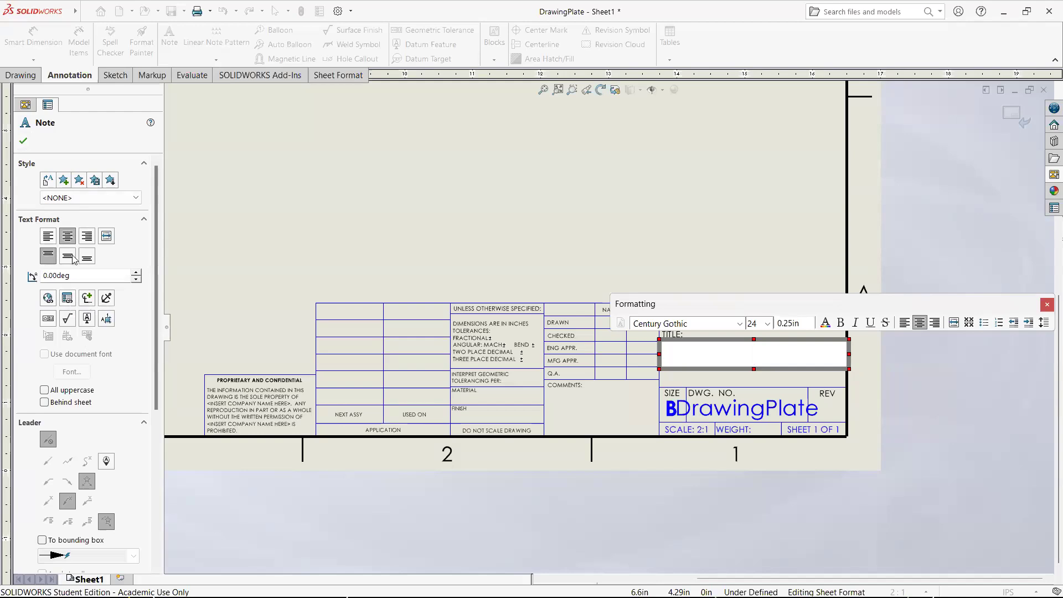
pyautogui.click(65, 299)
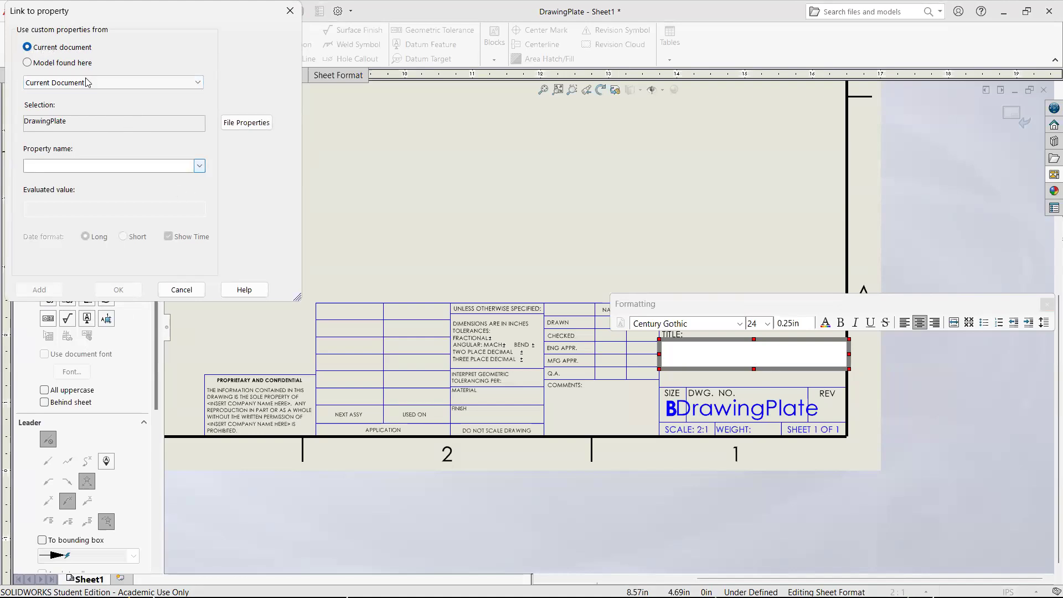
pyautogui.click(199, 166)
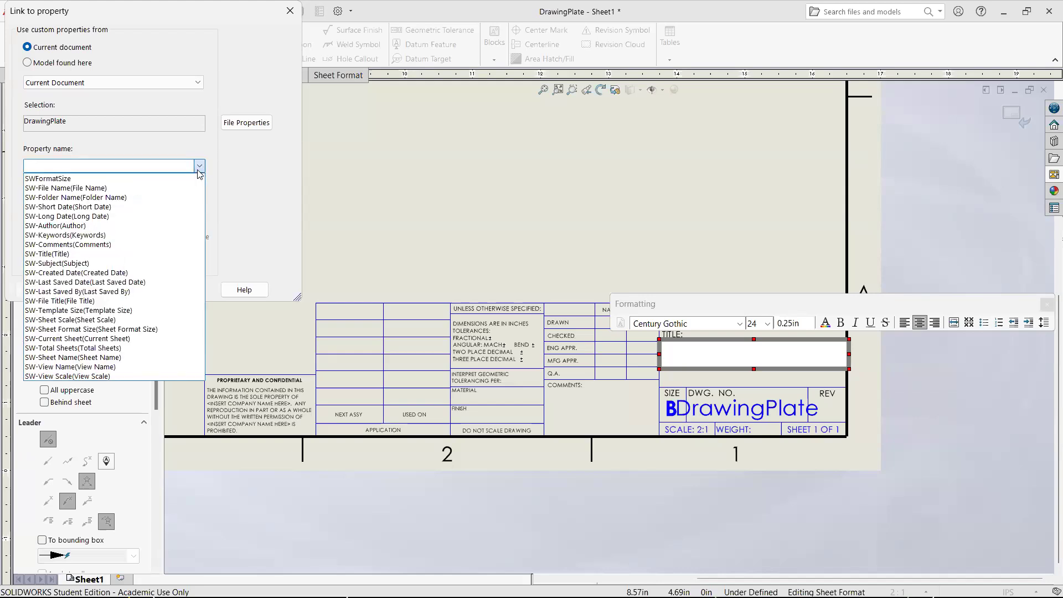
pyautogui.click(159, 254)
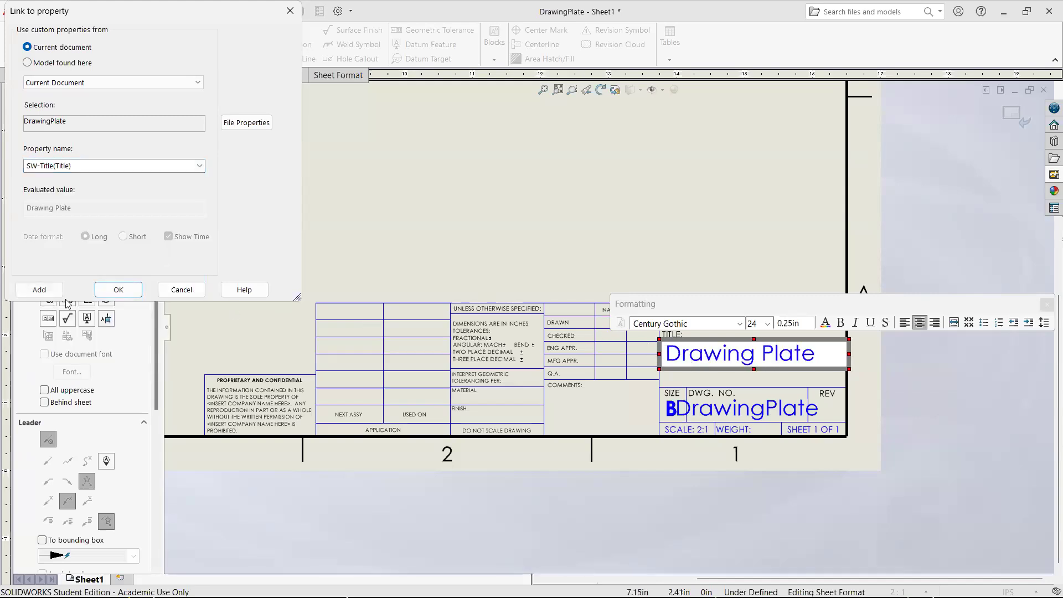
pyautogui.click(111, 290)
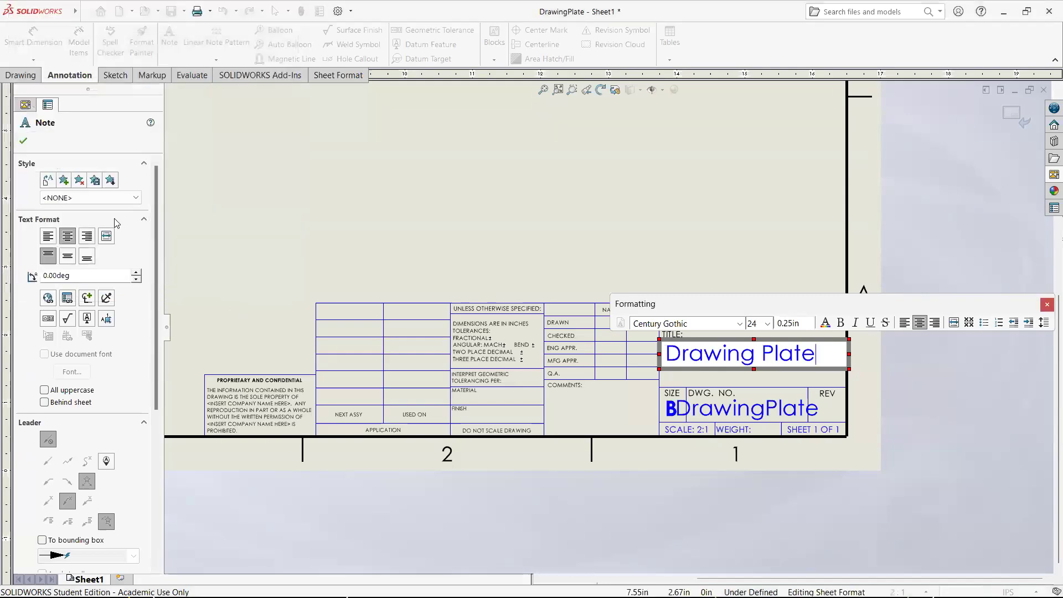
pyautogui.click(23, 142)
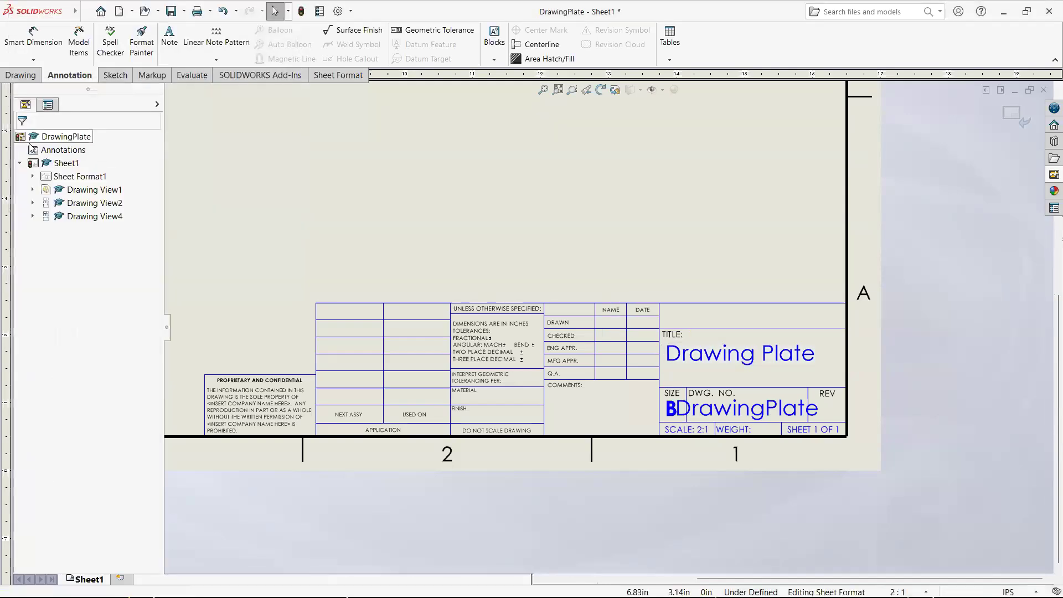
pyautogui.click(1017, 121)
# - Change the title in the drawing file's summary properties to "Second Title"
pyautogui.scroll(5, 617, 253)
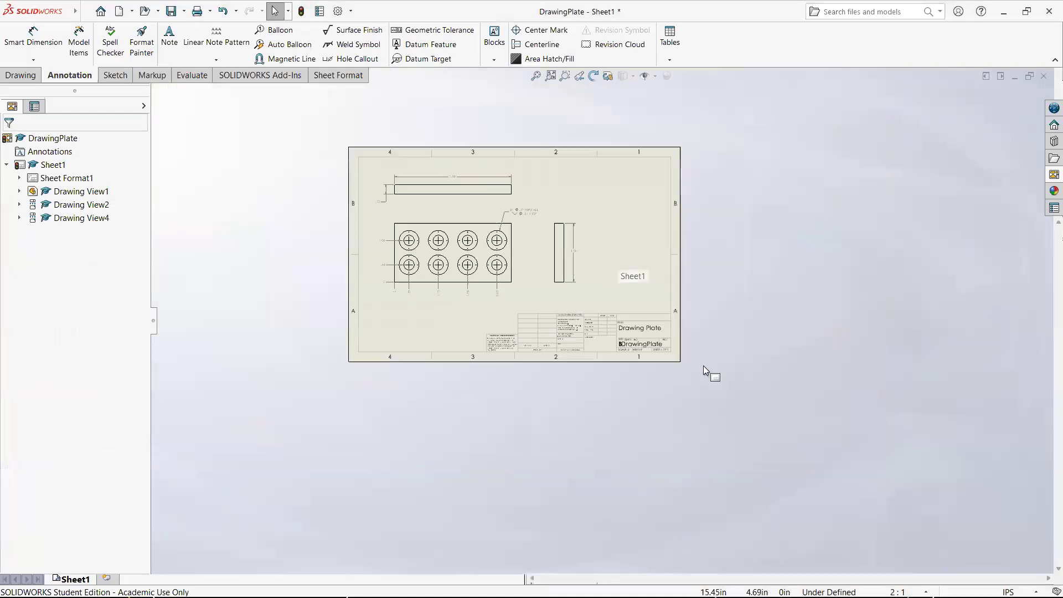
pyautogui.scroll(-2, 543, 235)
pyautogui.scroll(1, 453, 266)
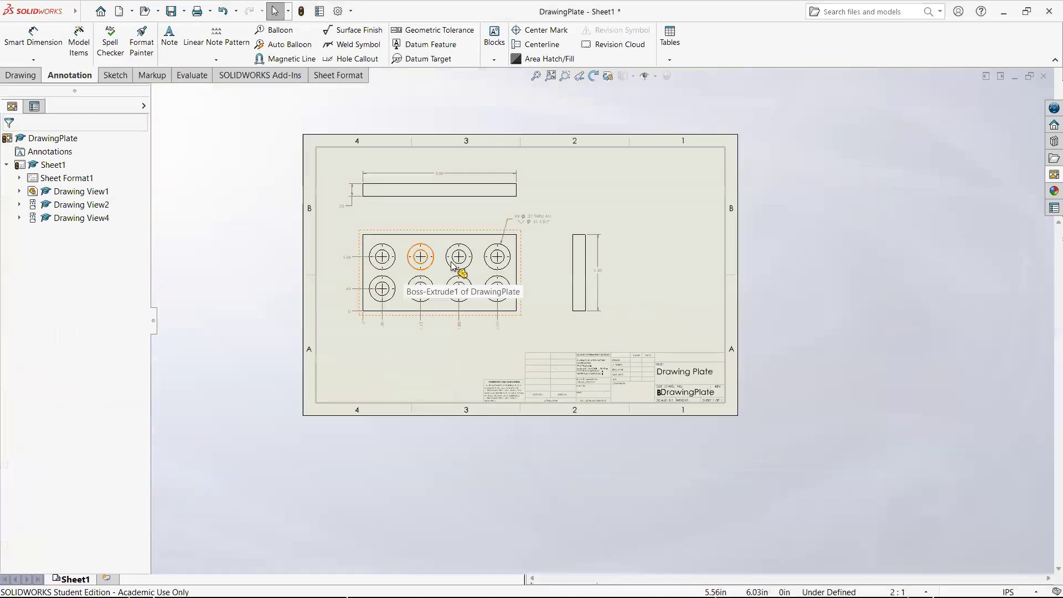
pyautogui.scroll(-2, 388, 240)
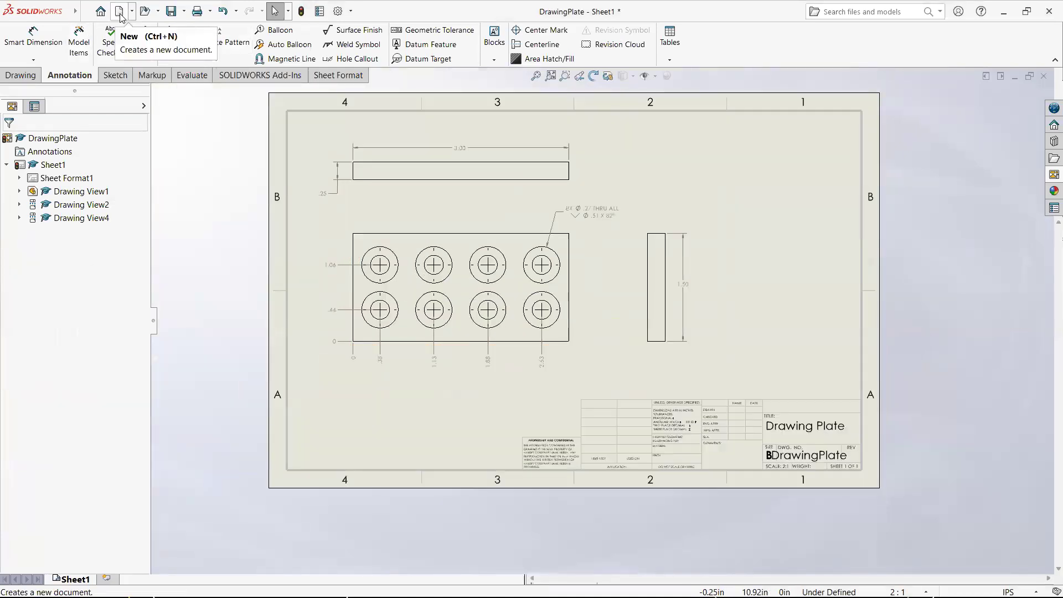
pyautogui.click(87, 13)
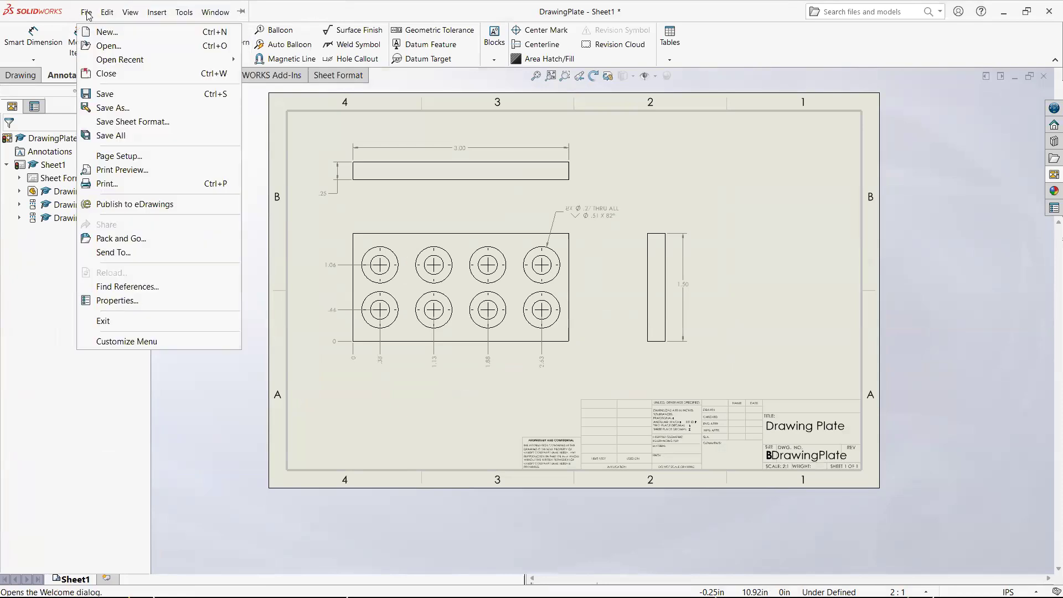
pyautogui.click(104, 305)
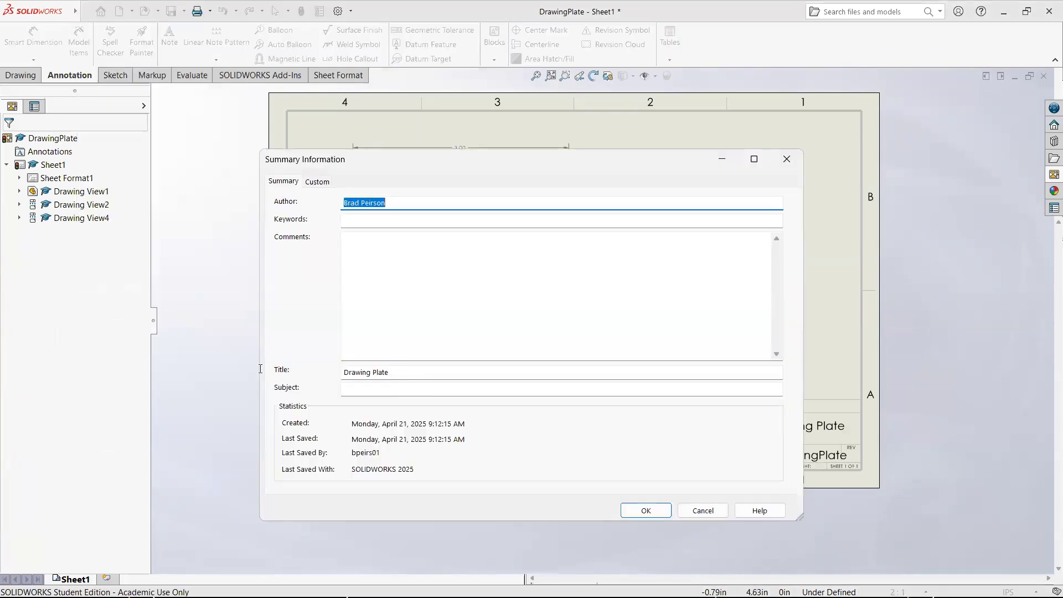
pyautogui.moveTo(260, 369); pyautogui.dragTo(257, 364)
pyautogui.write('Second Title')
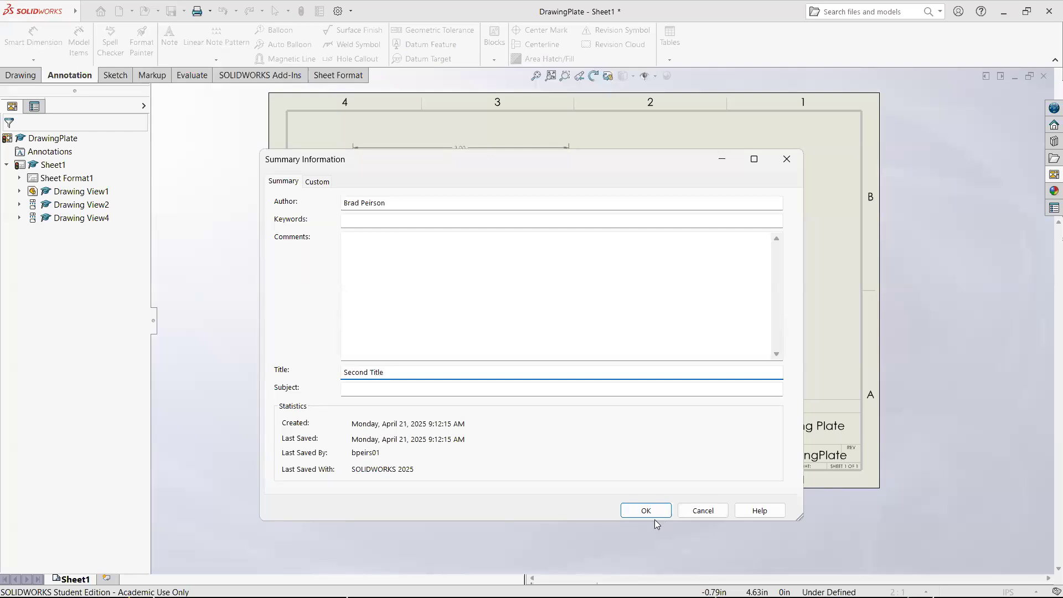
pyautogui.click(656, 512)
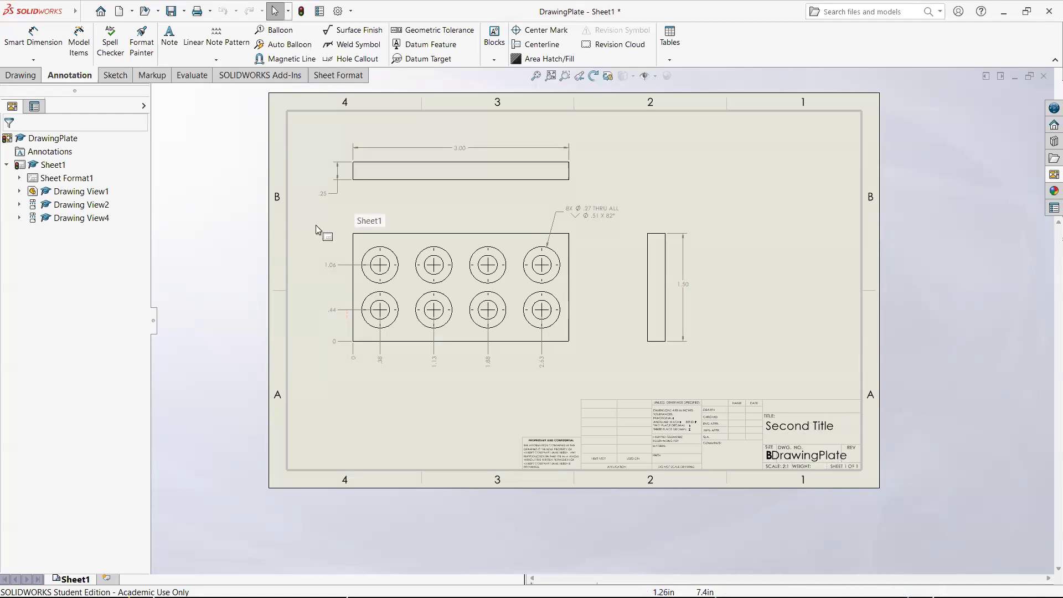
# - Switch to the DrawingPlate part, check its custom file properties, and return to the drawing's title block
pyautogui.hotkey('ctrl', 'Tab')
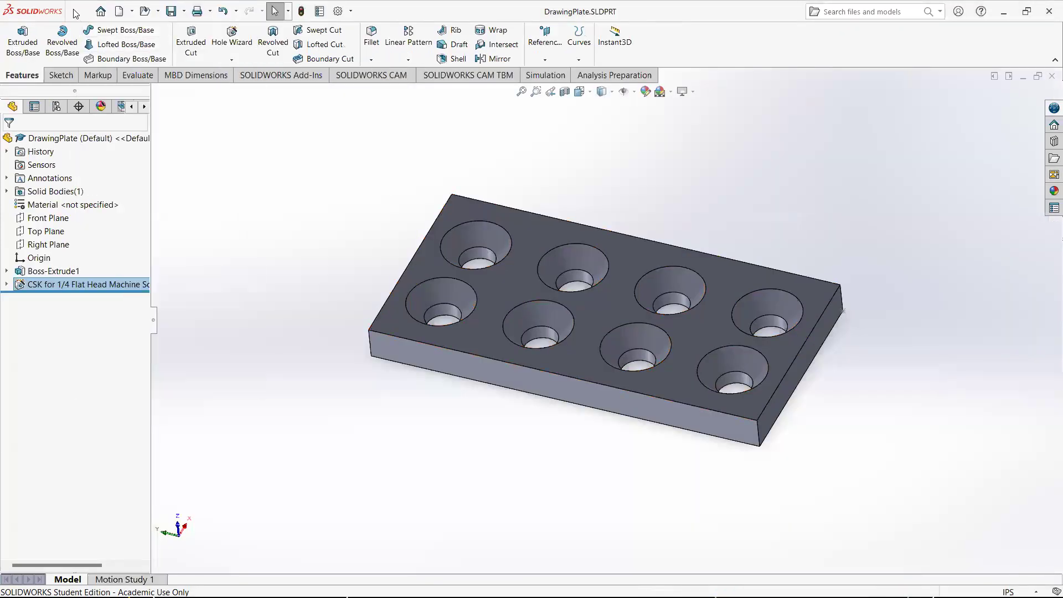
pyautogui.click(87, 12)
pyautogui.click(129, 348)
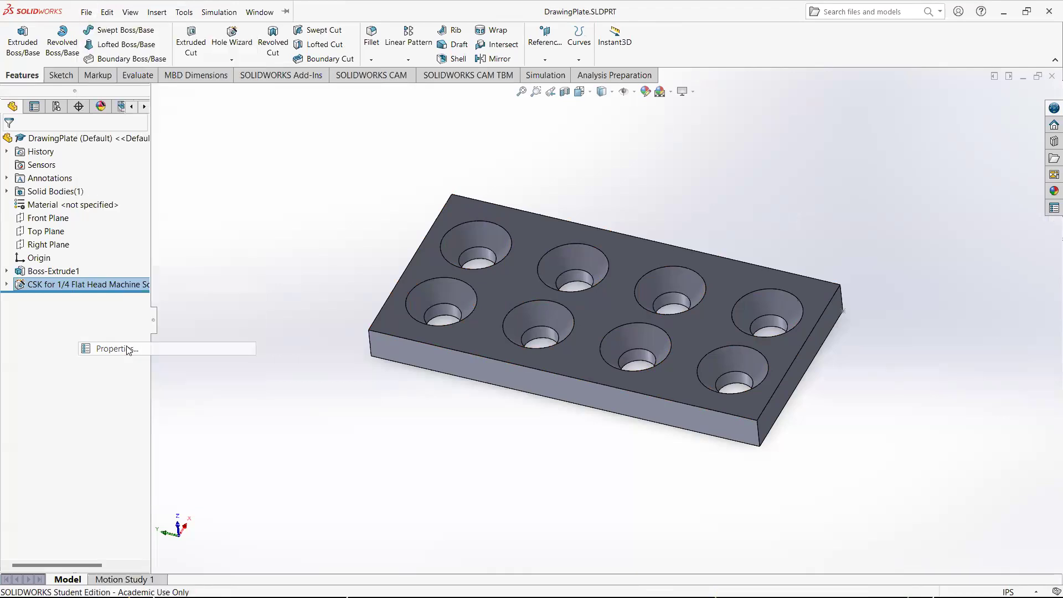
pyautogui.click(330, 185)
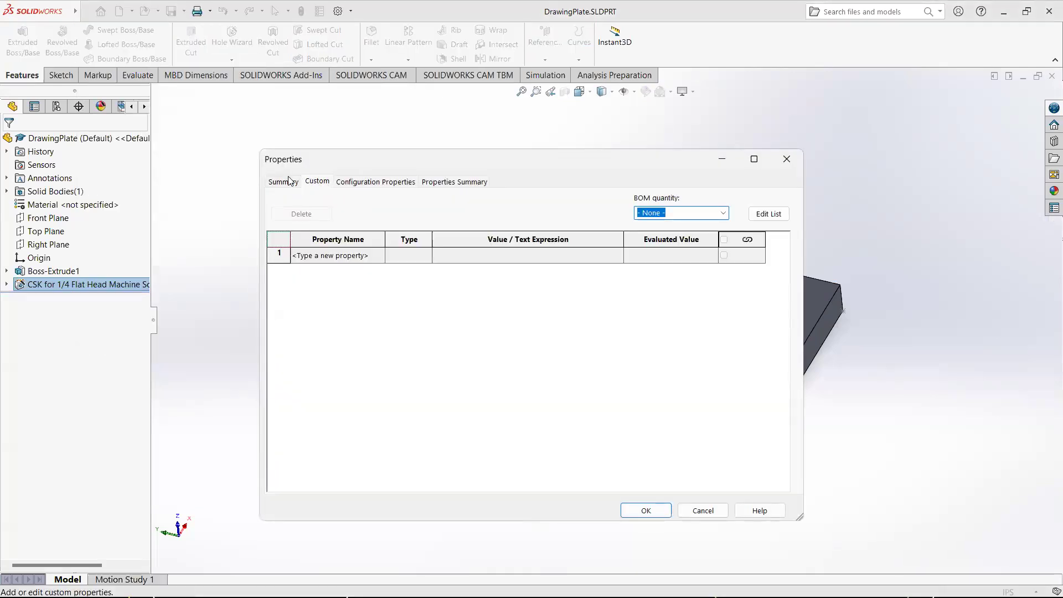
pyautogui.click(788, 161)
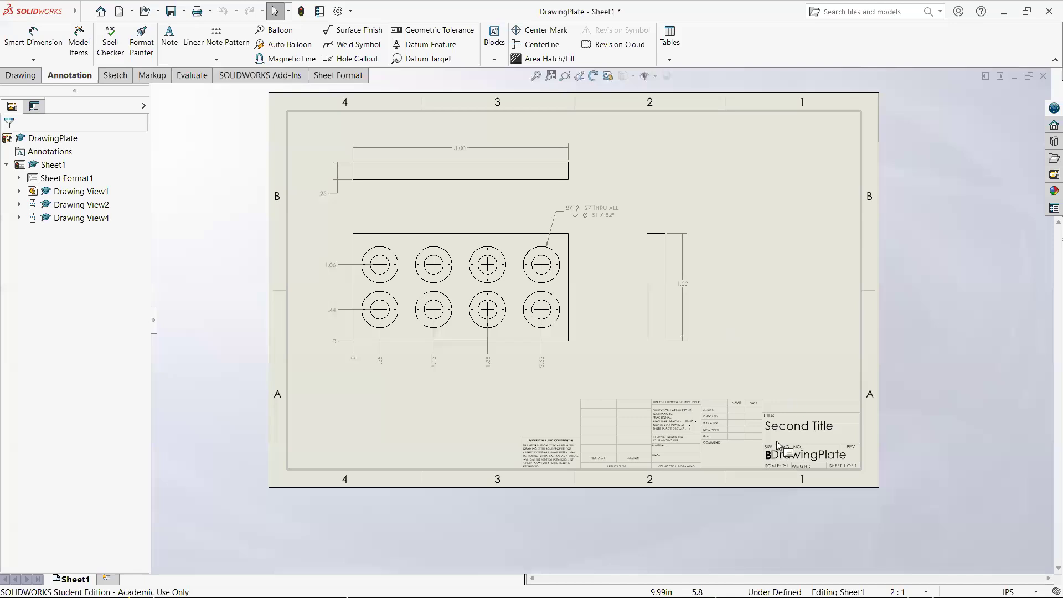
pyautogui.scroll(-4, 764, 425)
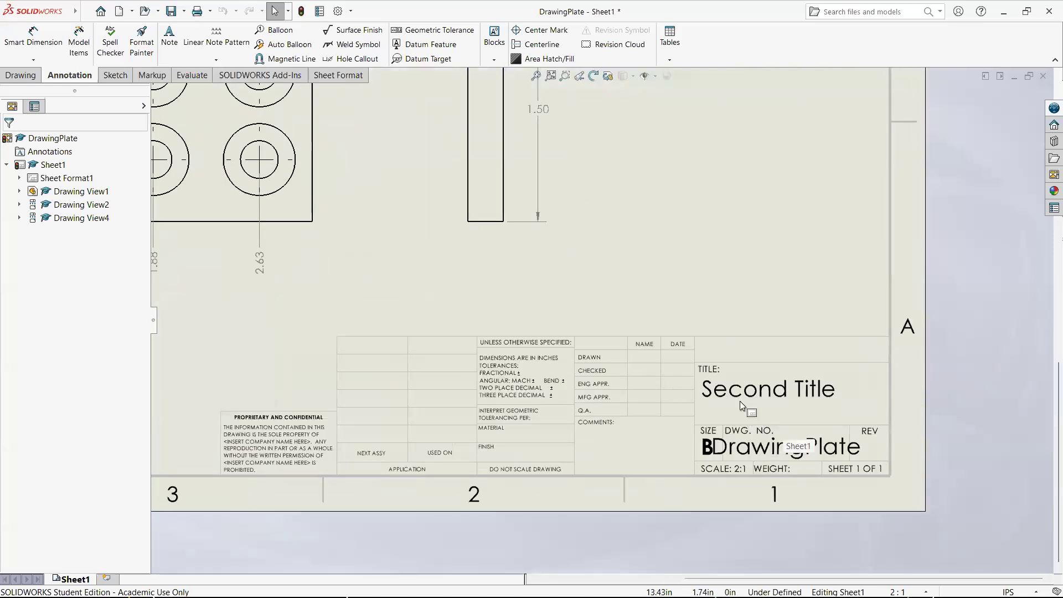
# - Start editing Sheet Format1 and box-select the tolerance and material block to locate the blank note under MATERIAL
pyautogui.rightClick(69, 179)
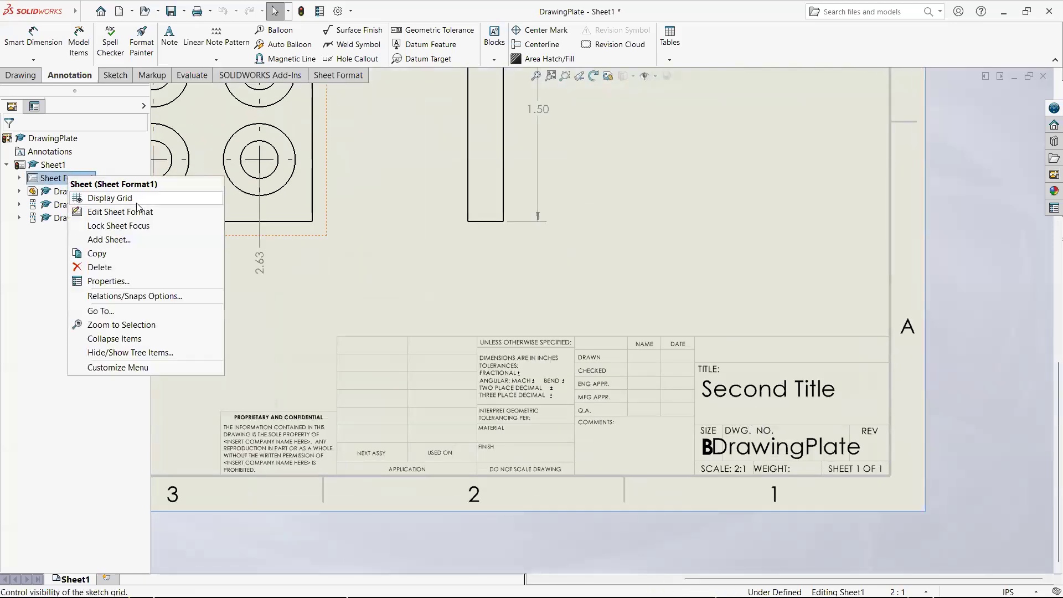
pyautogui.click(141, 213)
pyautogui.scroll(-2, 652, 413)
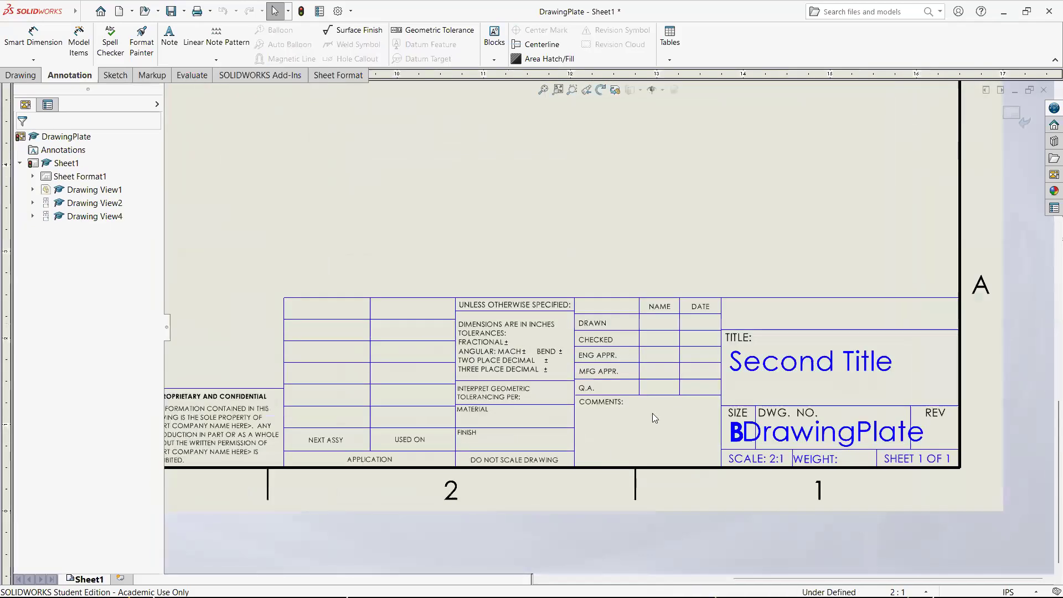
pyautogui.scroll(-2, 652, 413)
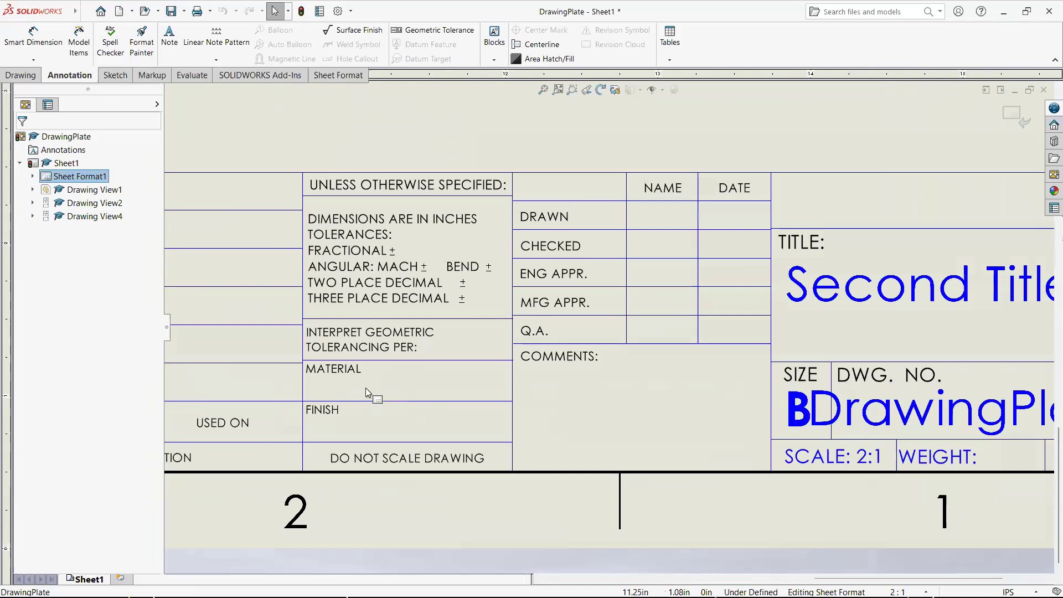
pyautogui.moveTo(293, 125); pyautogui.dragTo(405, 218)
pyautogui.moveTo(474, 364); pyautogui.dragTo(601, 501)
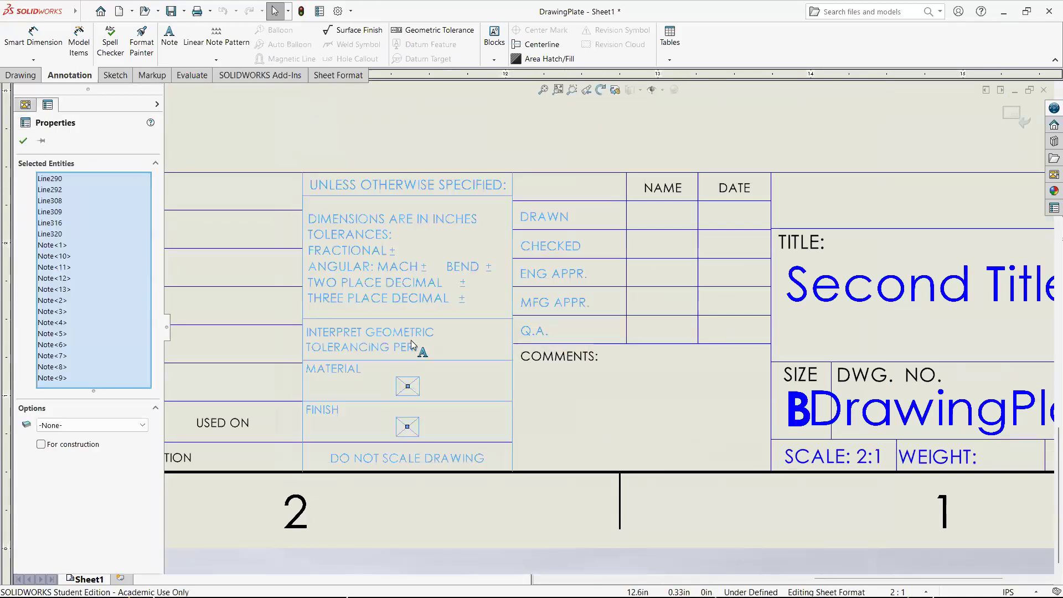
pyautogui.click(320, 123)
pyautogui.moveTo(270, 106); pyautogui.dragTo(599, 507)
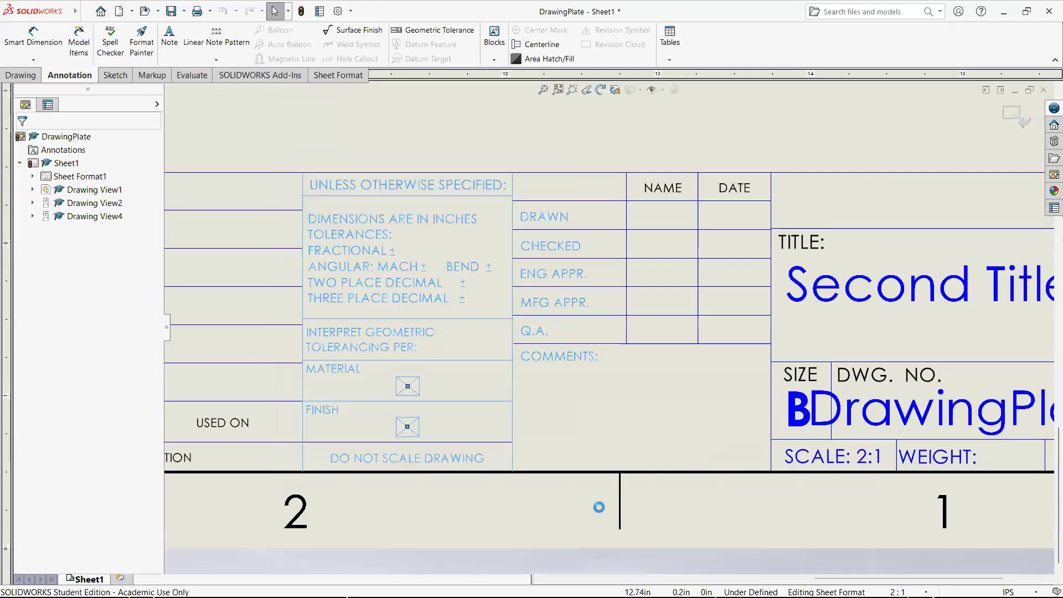
pyautogui.click(407, 386)
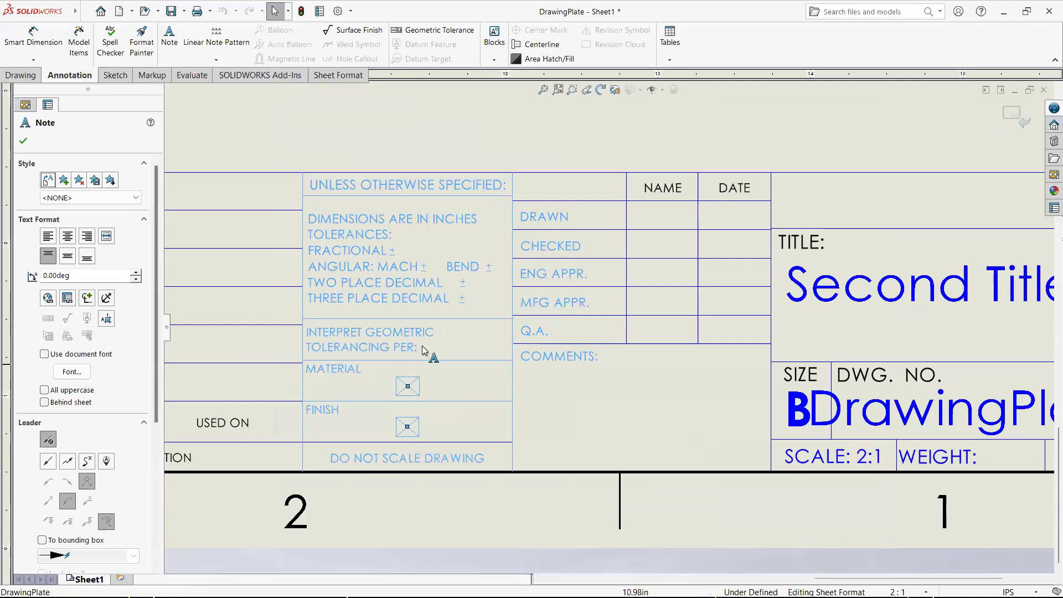
pyautogui.click(576, 403)
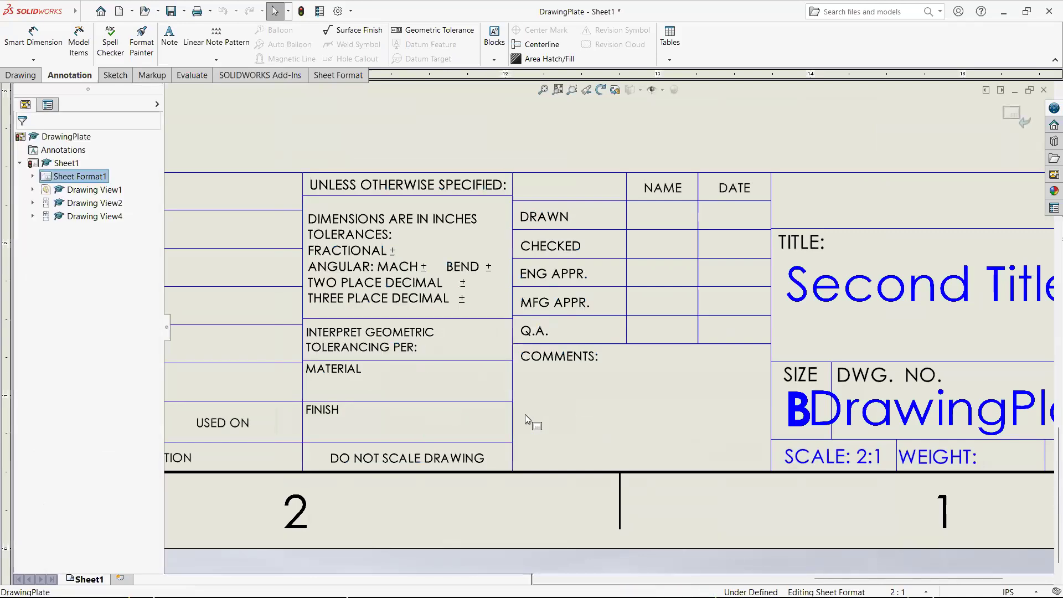
# - Open the blank note under MATERIAL, widen it, and set its property link source to the model found in the sheet's specified drawing view
pyautogui.doubleClick(407, 386)
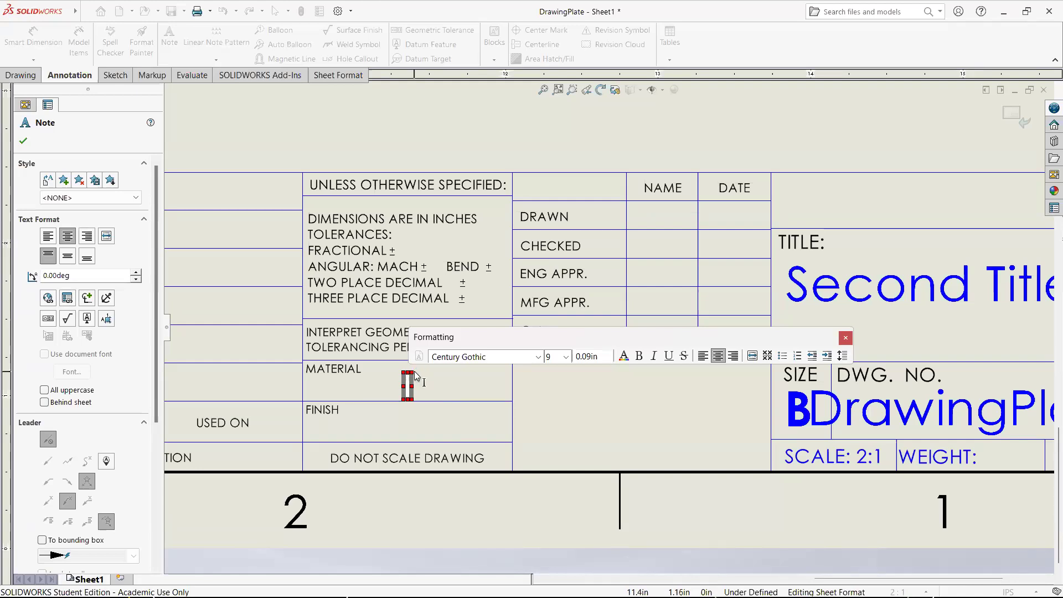
pyautogui.moveTo(413, 387); pyautogui.dragTo(390, 389)
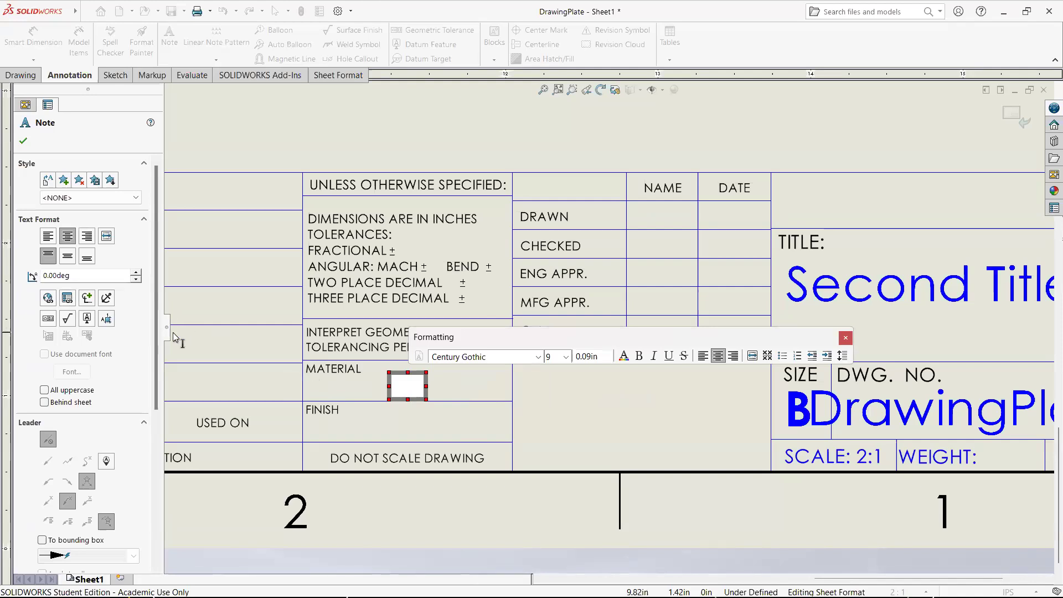
pyautogui.click(70, 304)
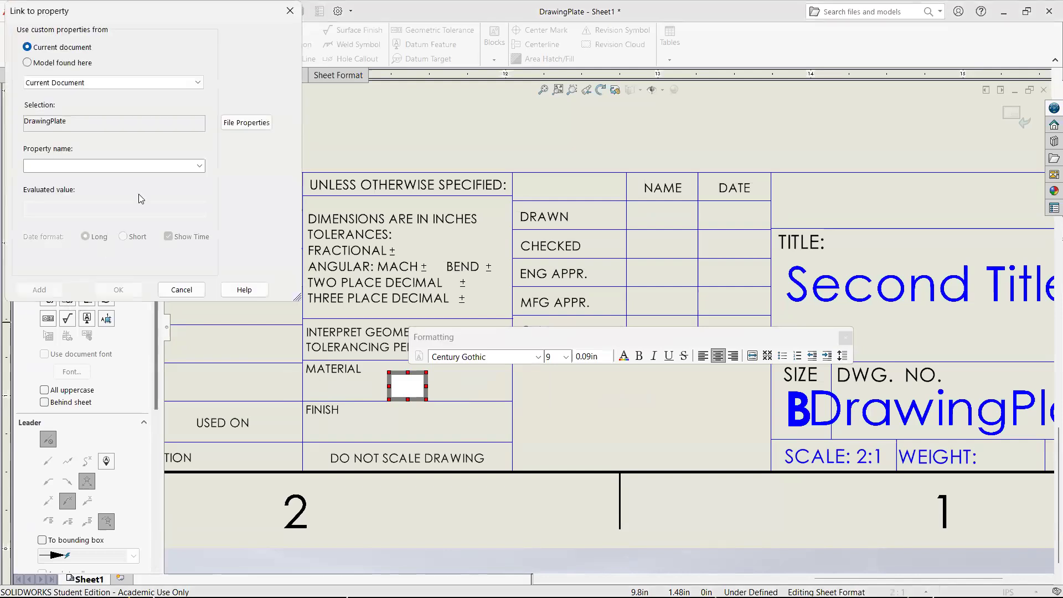
pyautogui.click(149, 168)
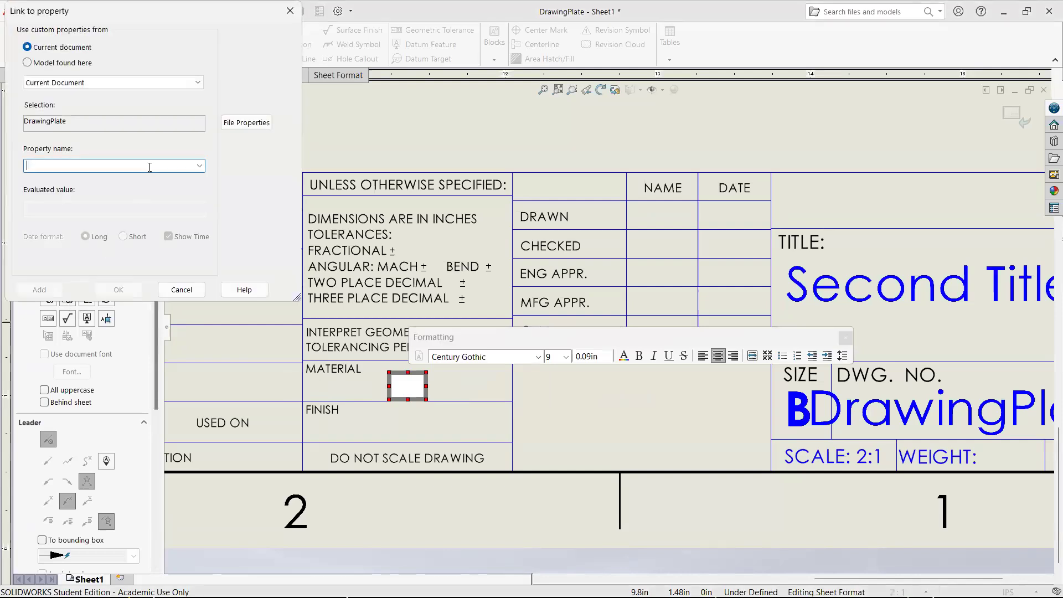
pyautogui.click(200, 166)
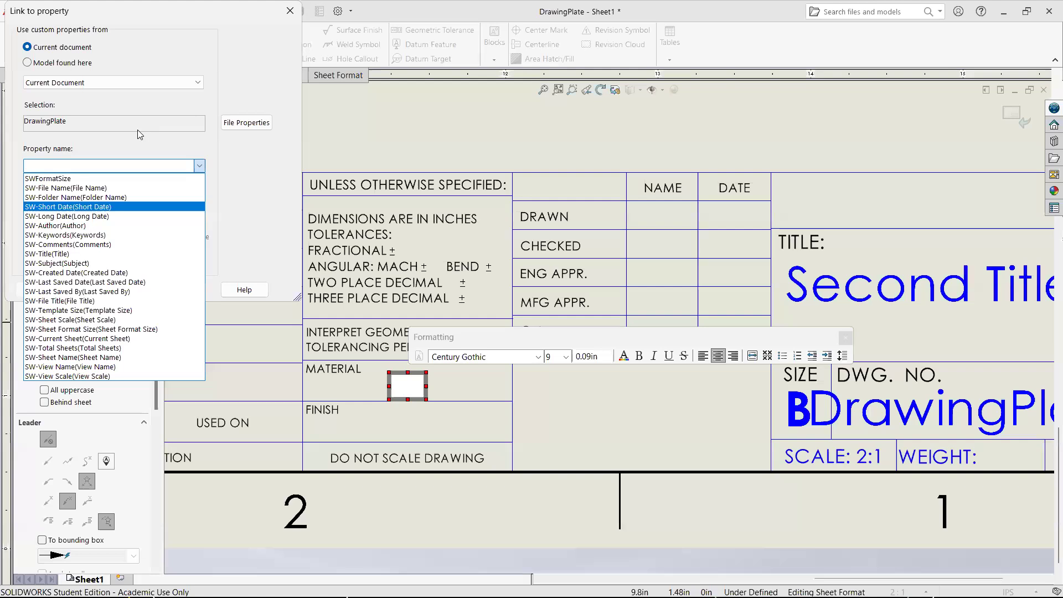
pyautogui.click(86, 83)
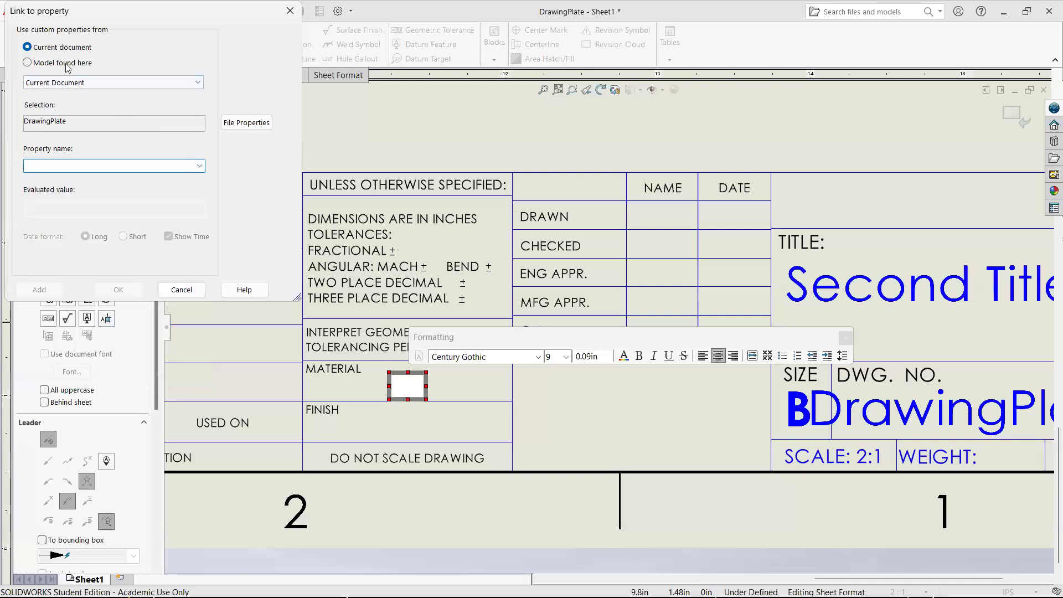
pyautogui.click(29, 63)
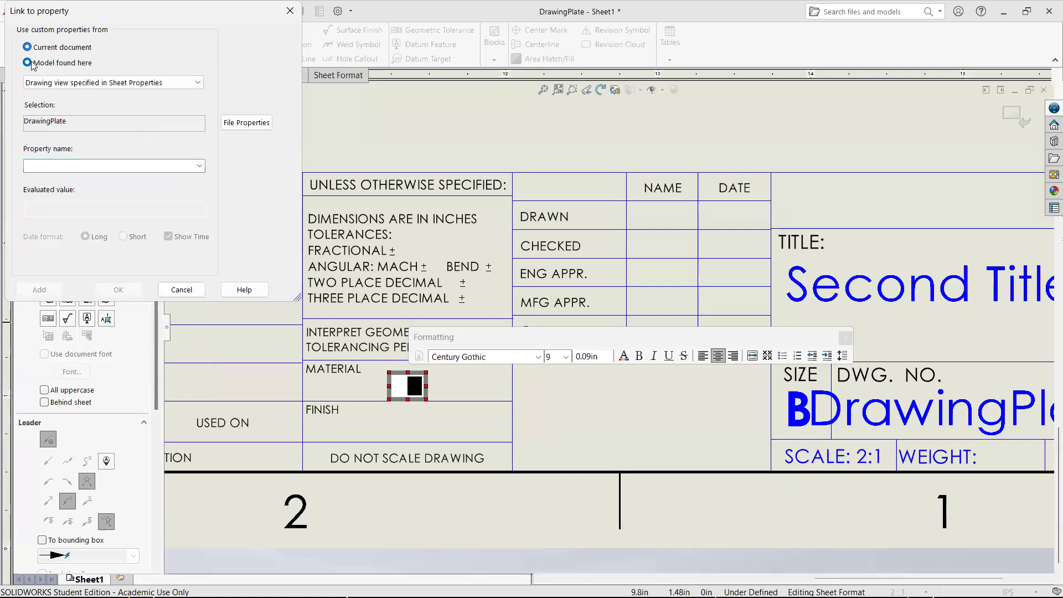
pyautogui.click(200, 168)
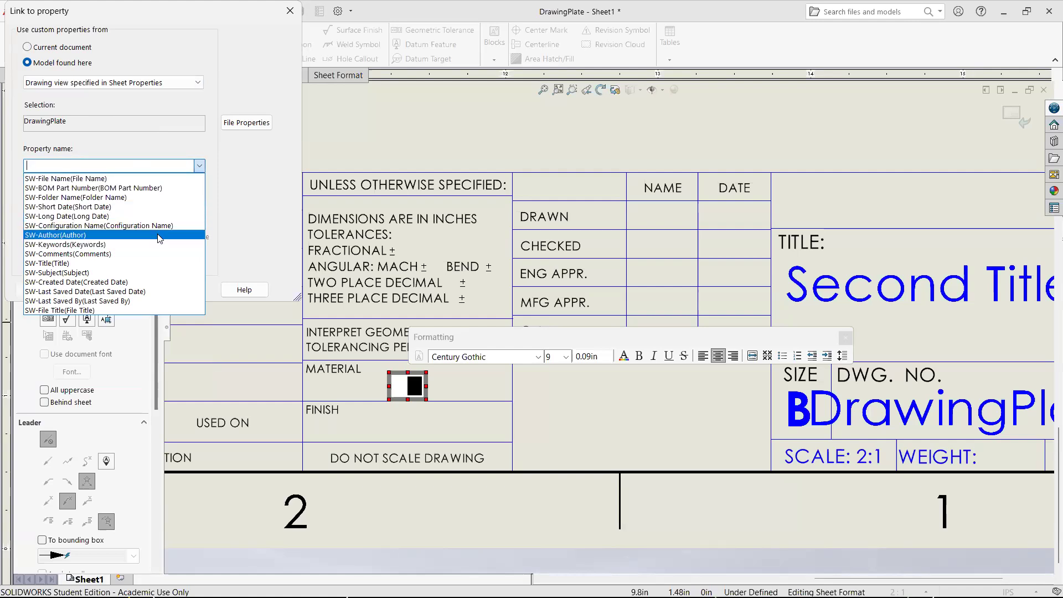
# - Open the linked model's file properties and examine its summary fields and the available custom property names
pyautogui.click(246, 124)
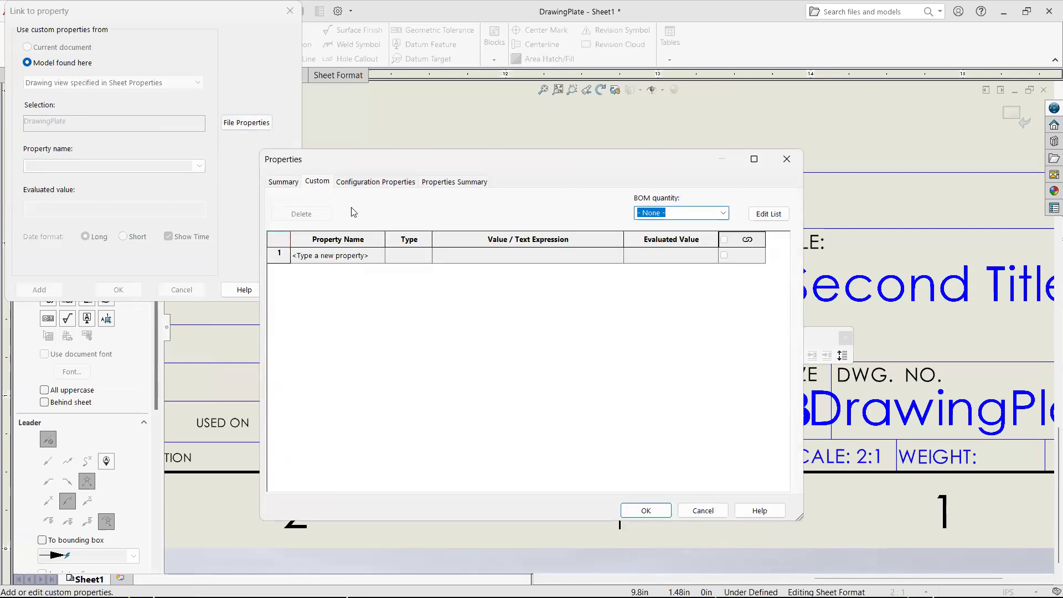
pyautogui.click(351, 256)
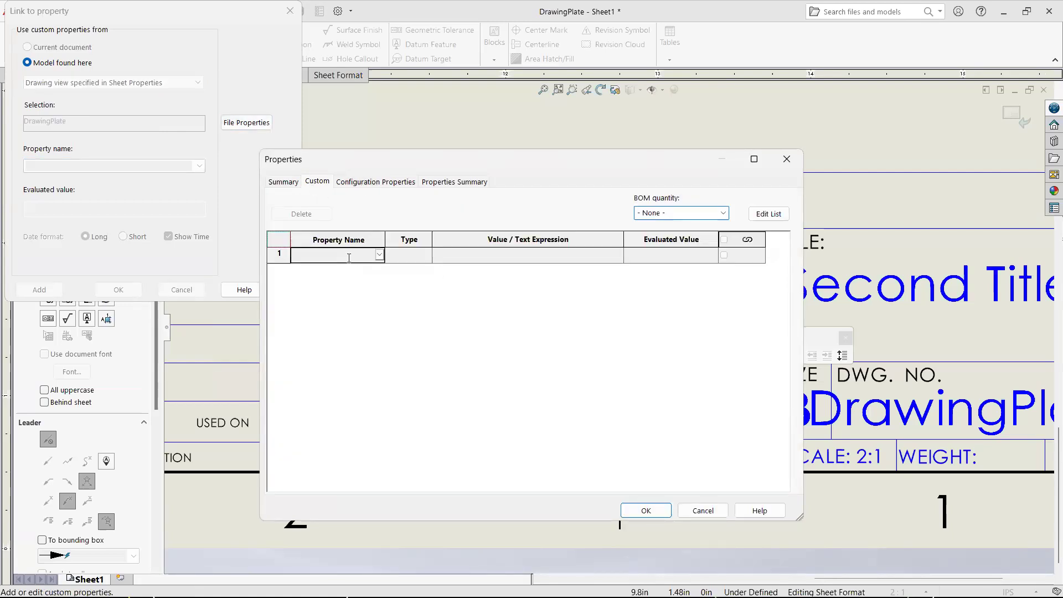
pyautogui.click(290, 185)
pyautogui.click(323, 184)
pyautogui.click(283, 182)
pyautogui.click(318, 182)
pyautogui.click(380, 255)
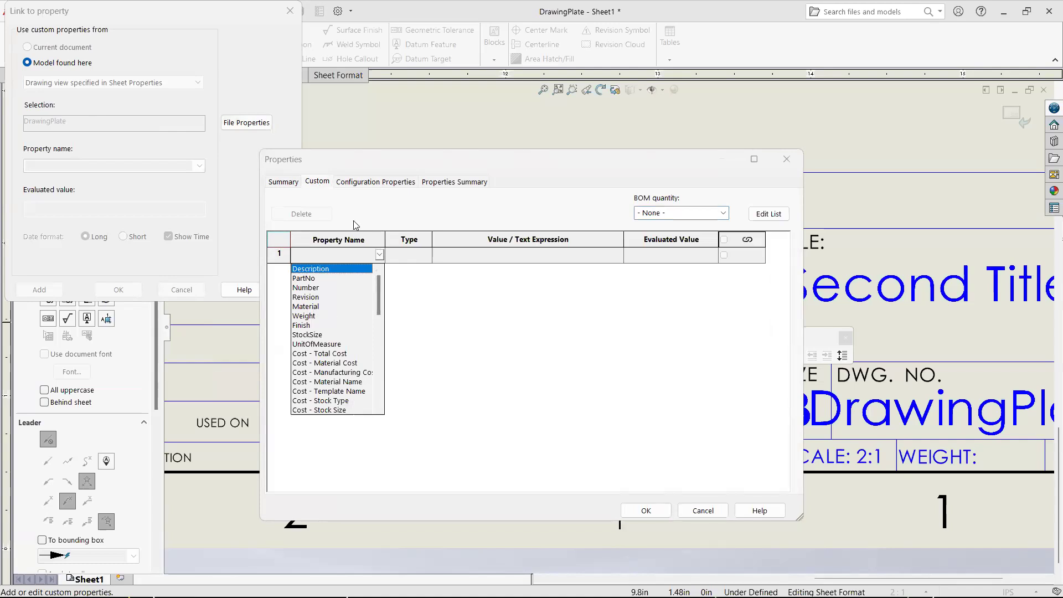
pyautogui.click(284, 182)
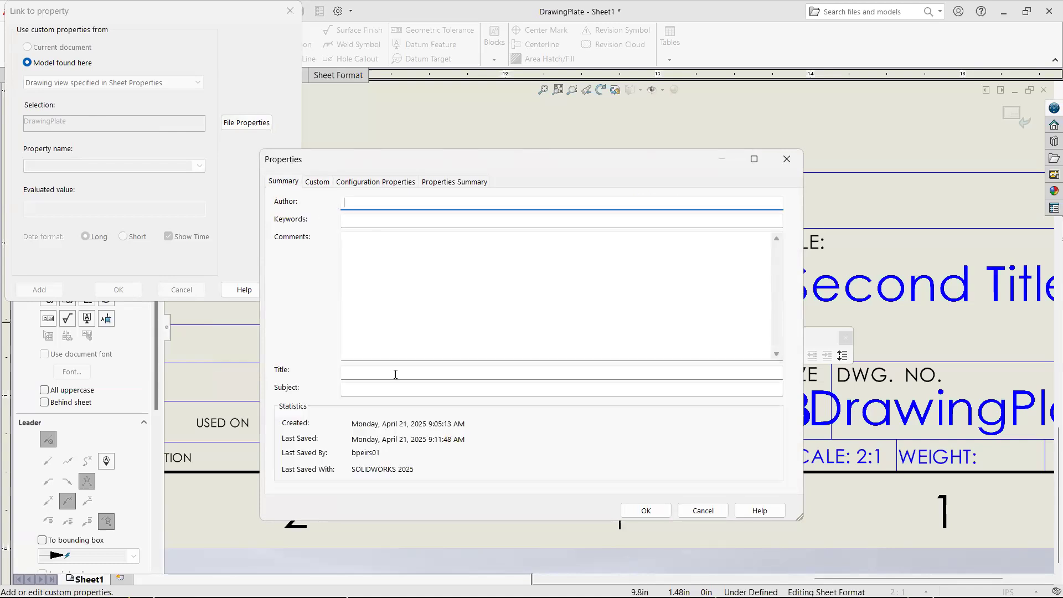
# - Add a custom text property Material with the value Steel to the DrawingPlate model
pyautogui.click(317, 181)
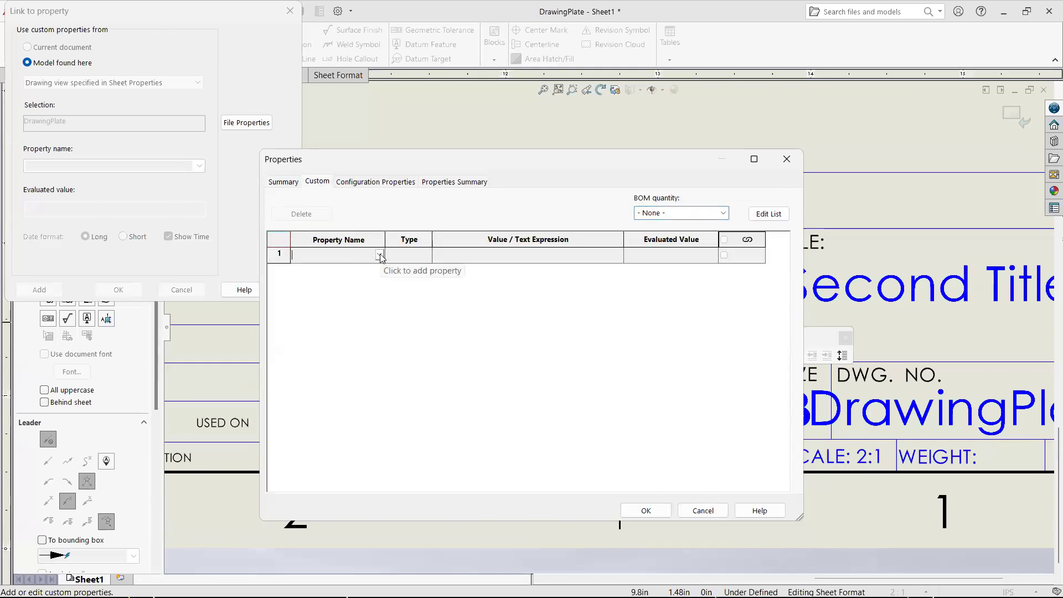
pyautogui.click(380, 255)
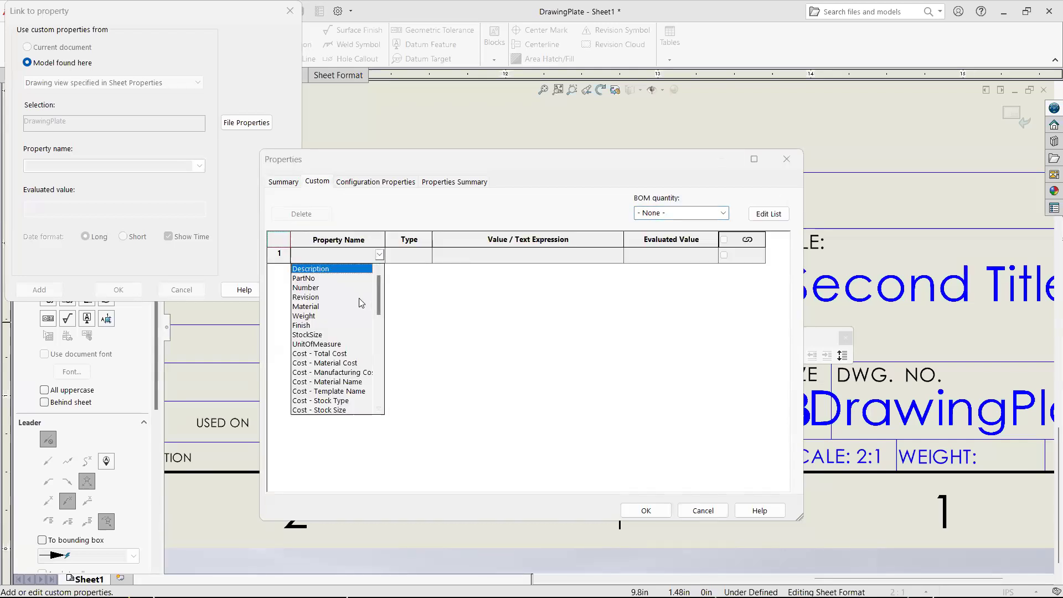
pyautogui.click(306, 307)
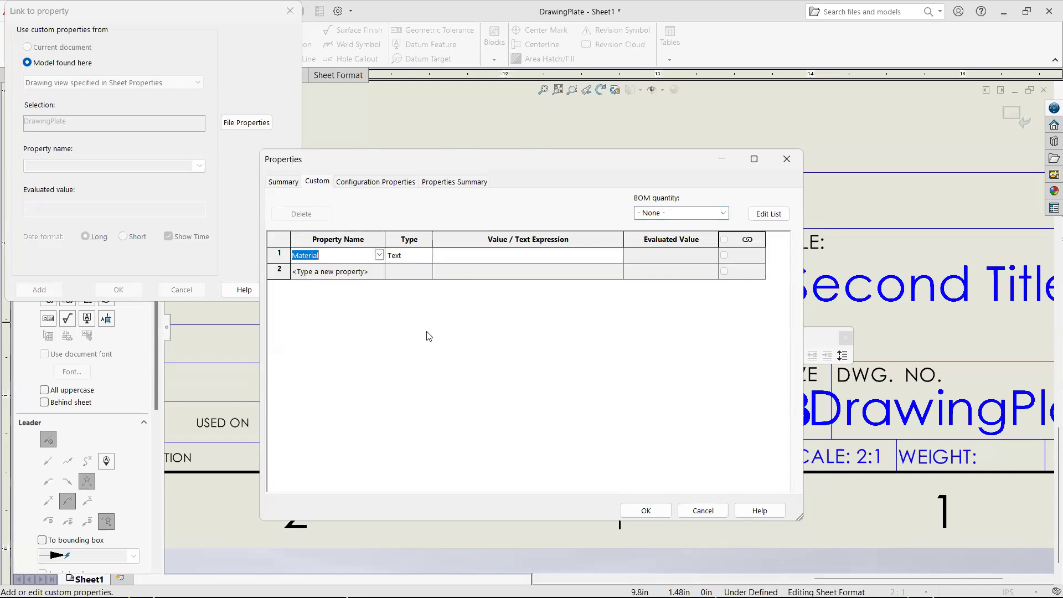
pyautogui.click(473, 258)
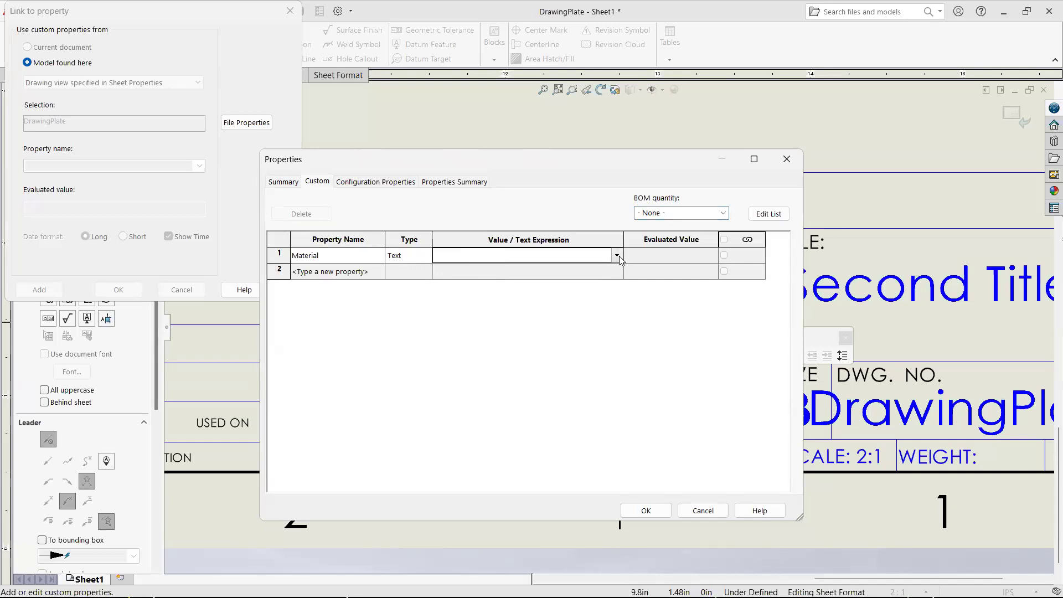
pyautogui.click(556, 254)
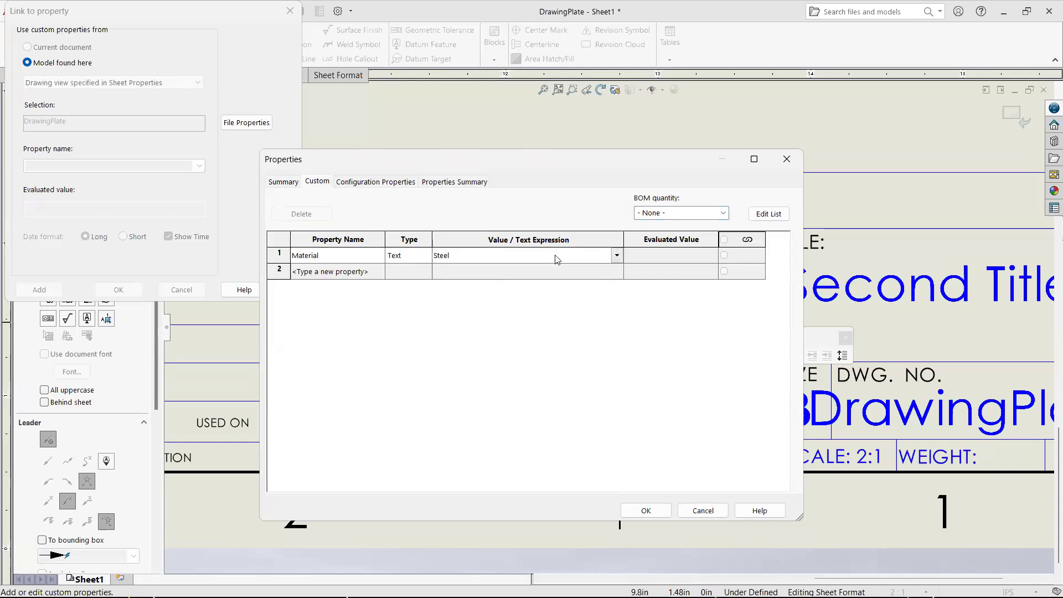
pyautogui.click(669, 508)
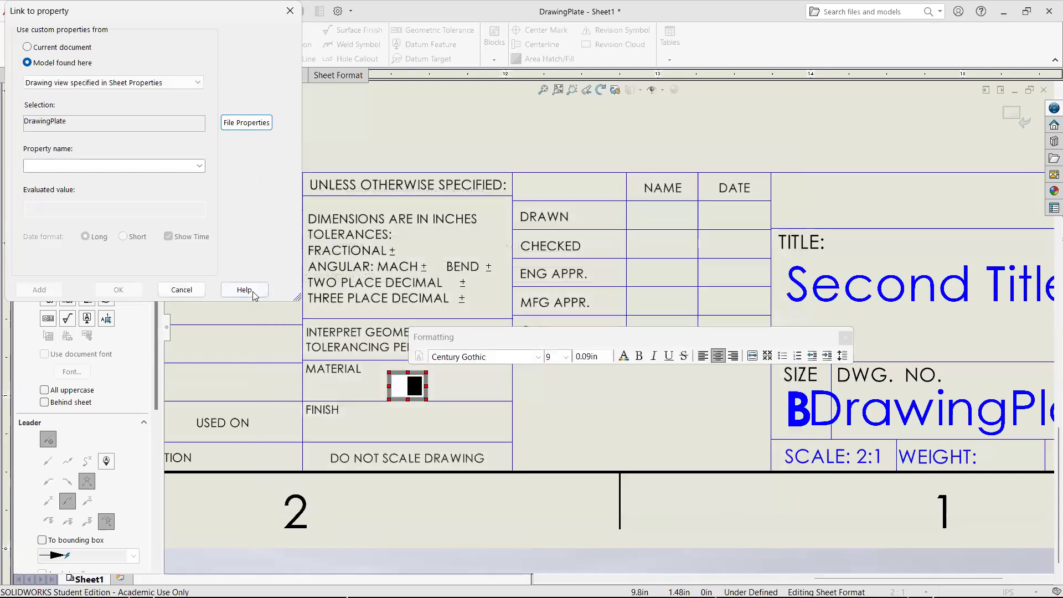
# - Link the note under MATERIAL to the model's Material property
pyautogui.click(201, 166)
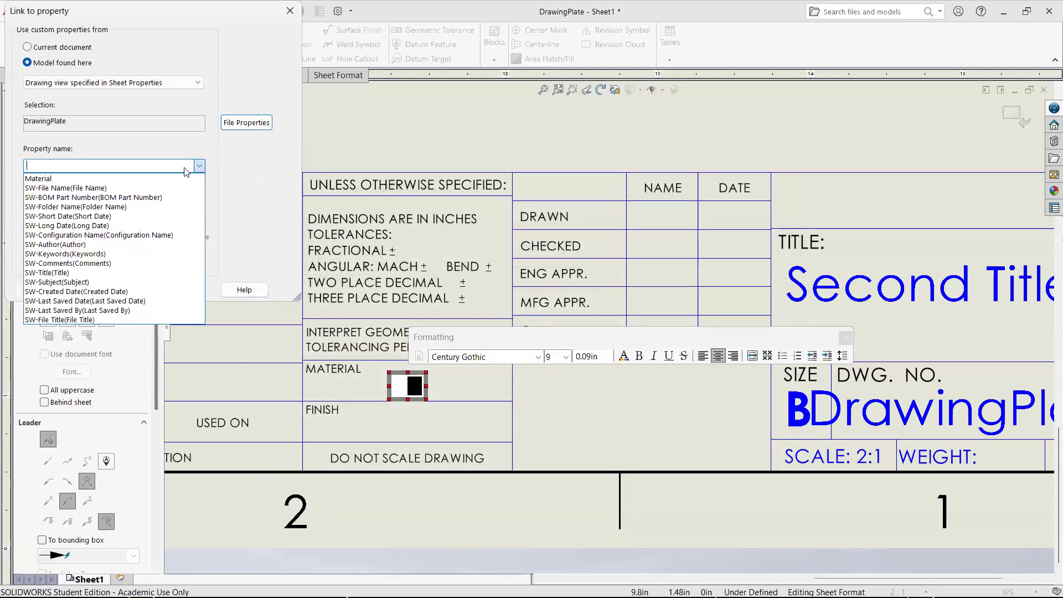
pyautogui.click(40, 178)
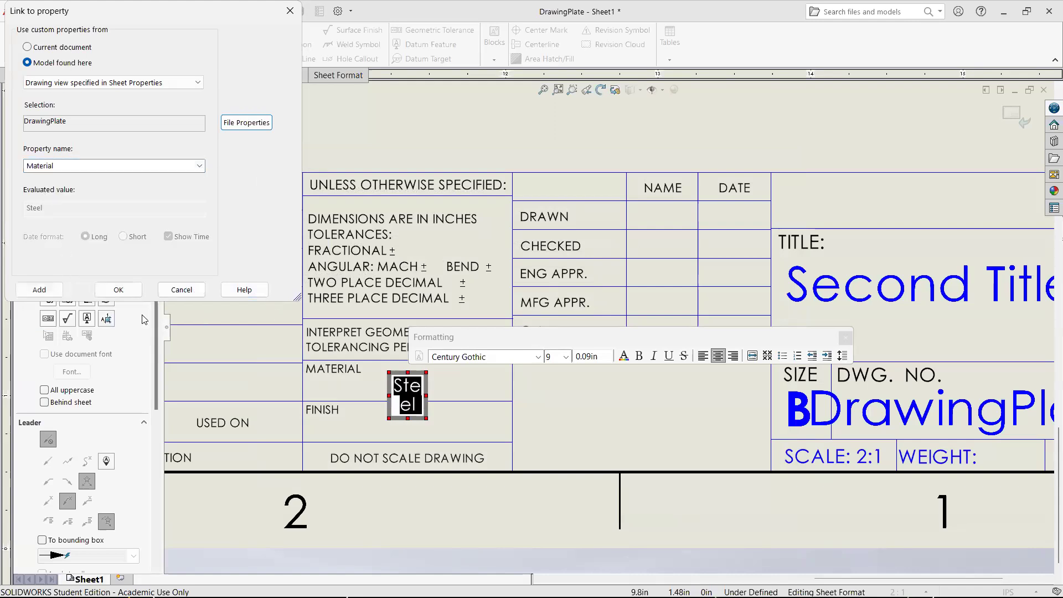
pyautogui.click(119, 289)
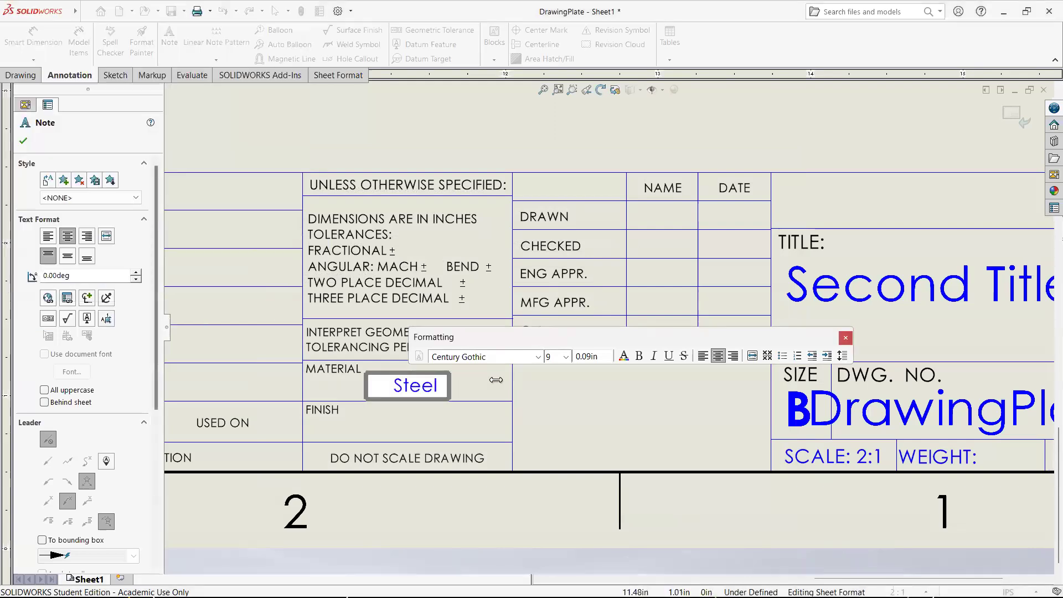
# - Widen the material note to span the full MATERIAL cell and return to the sheet
pyautogui.moveTo(535, 381); pyautogui.dragTo(602, 378)
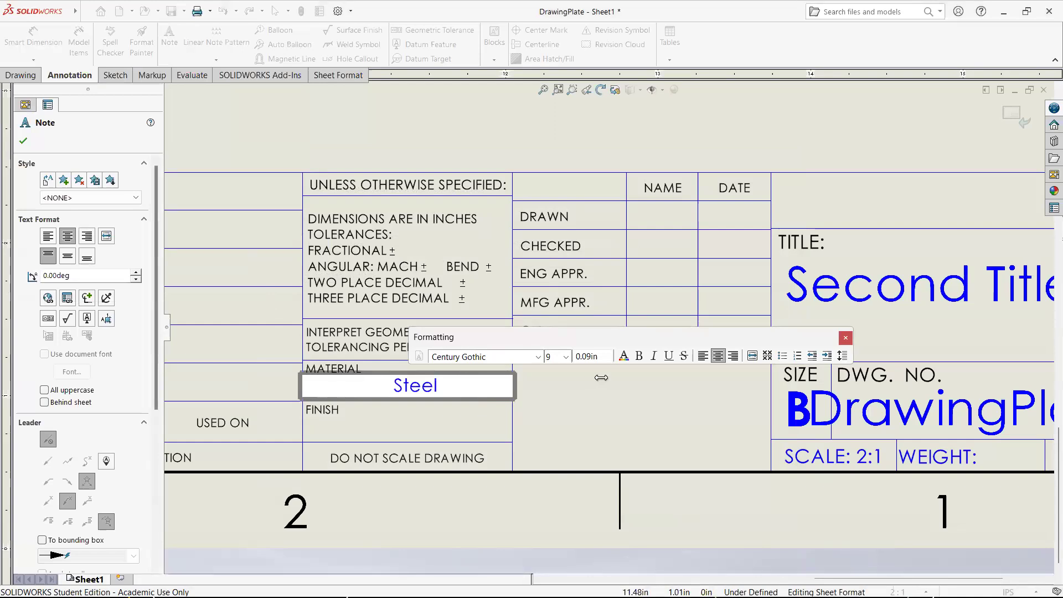
pyautogui.click(555, 394)
pyautogui.click(1017, 118)
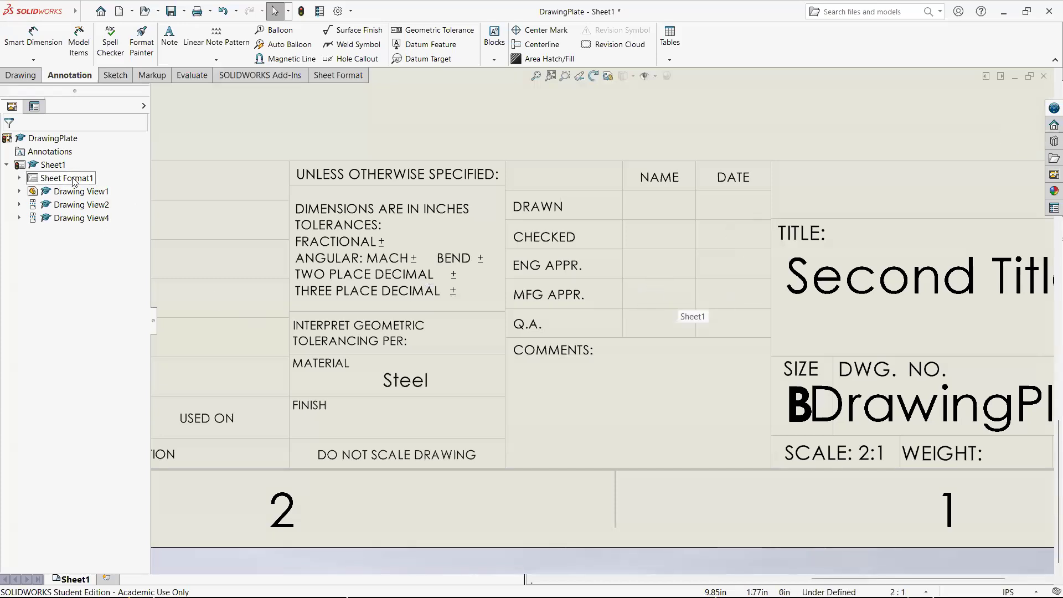
pyautogui.click(333, 228)
pyautogui.press('f')
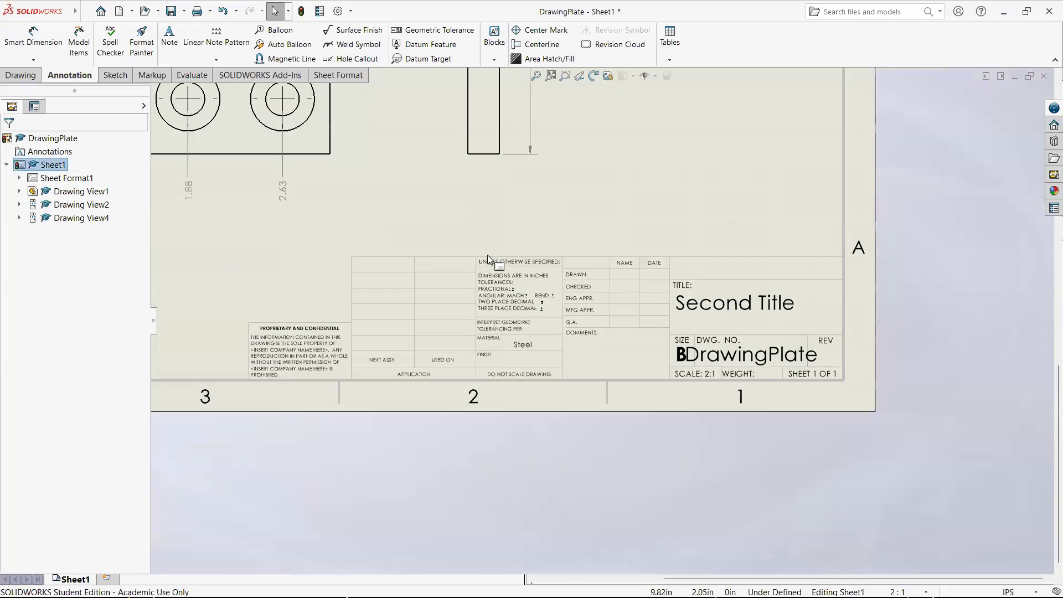
pyautogui.scroll(-4, 380, 260)
pyautogui.click(209, 306)
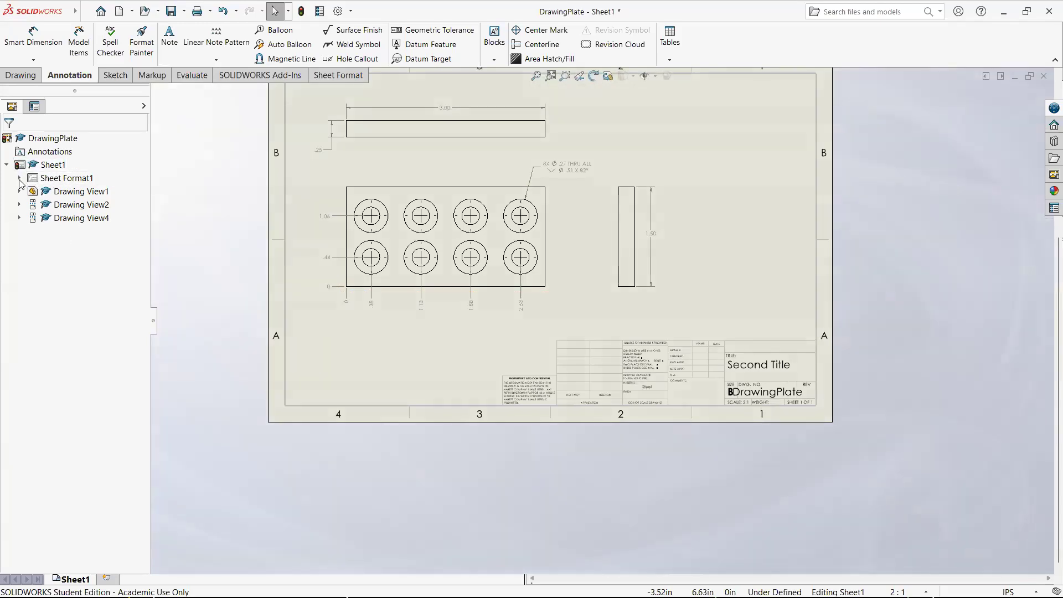
pyautogui.scroll(2, 592, 260)
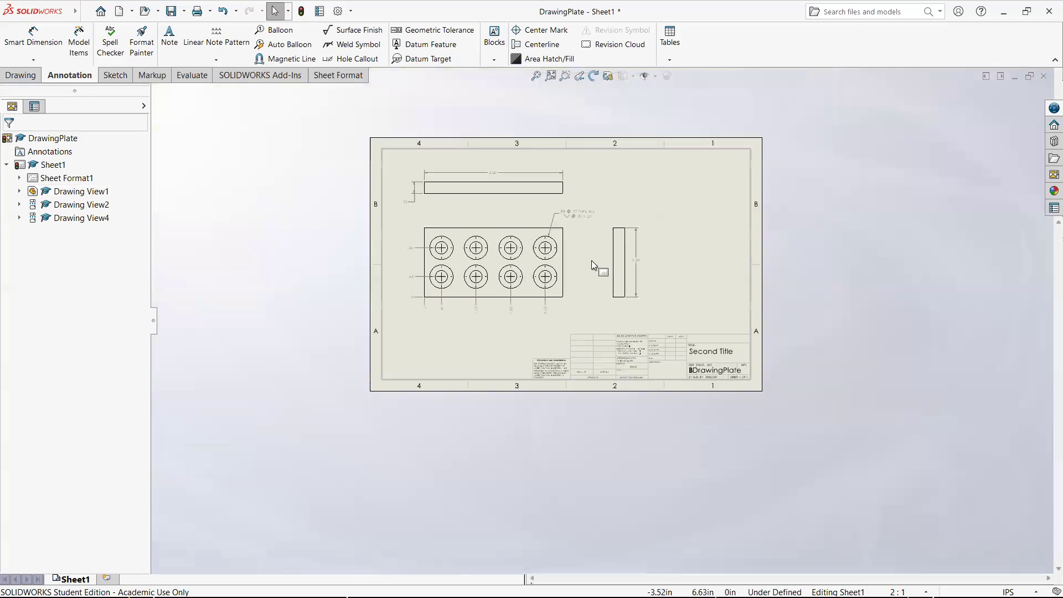
pyautogui.scroll(-3, 635, 369)
# - Switch to the DrawingPlate part, save it, and return to the drawing
pyautogui.hotkey('ctrl', 'Tab')
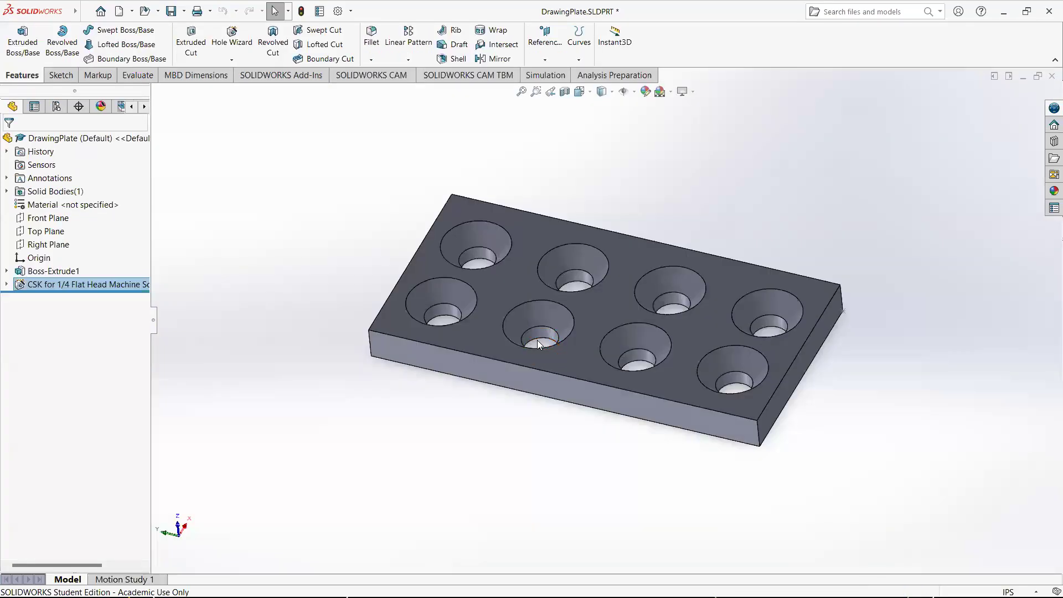
pyautogui.hotkey('ctrl', 's')
pyautogui.hotkey('ctrl', 'Tab')
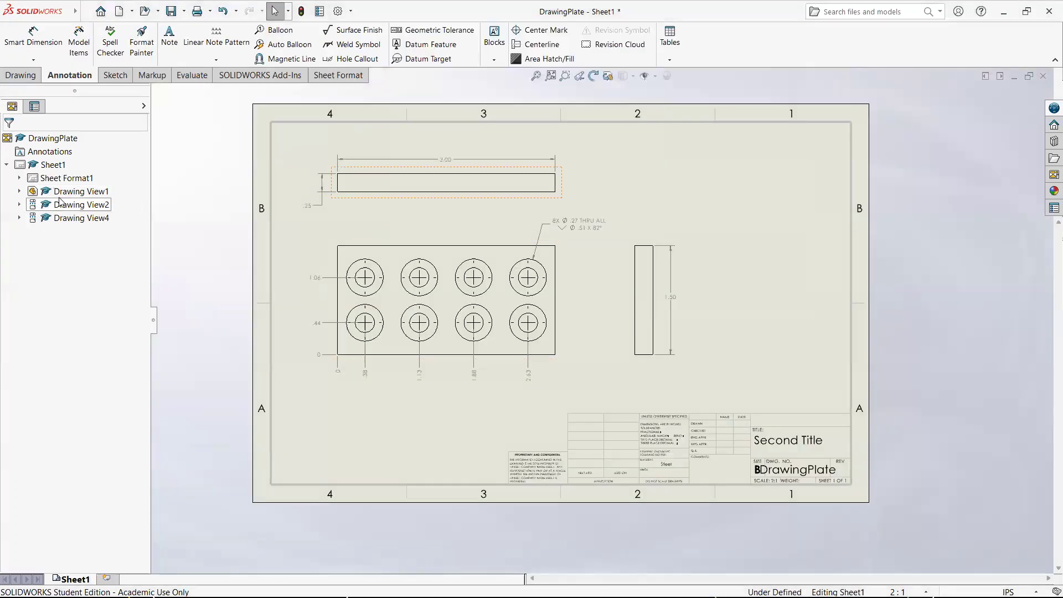
# - Open the sheet format for editing and clear the linked text from the note under MATERIAL
pyautogui.rightClick(67, 179)
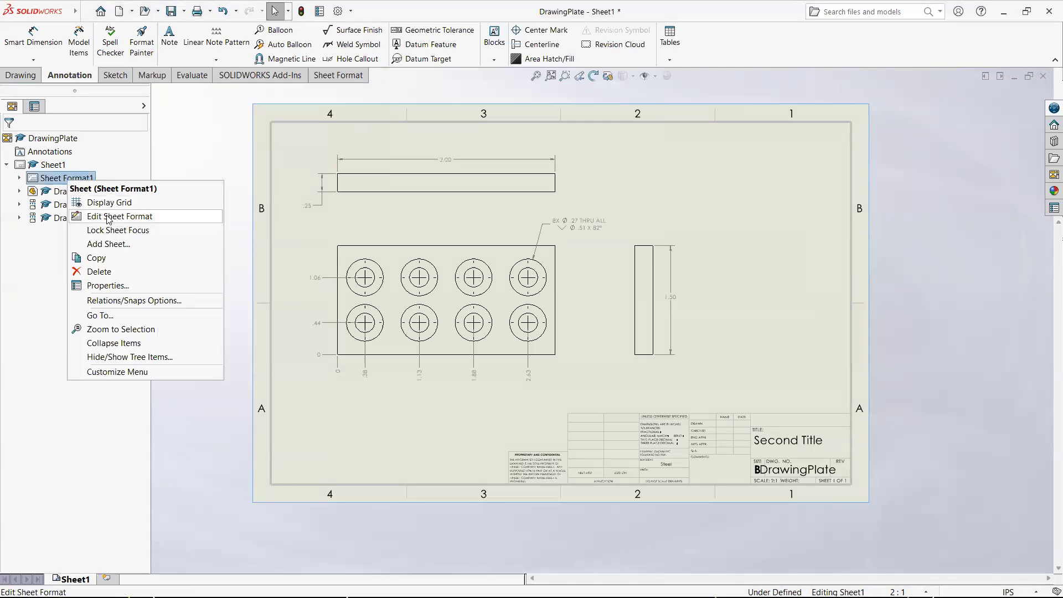
pyautogui.click(108, 216)
pyautogui.scroll(-8, 683, 478)
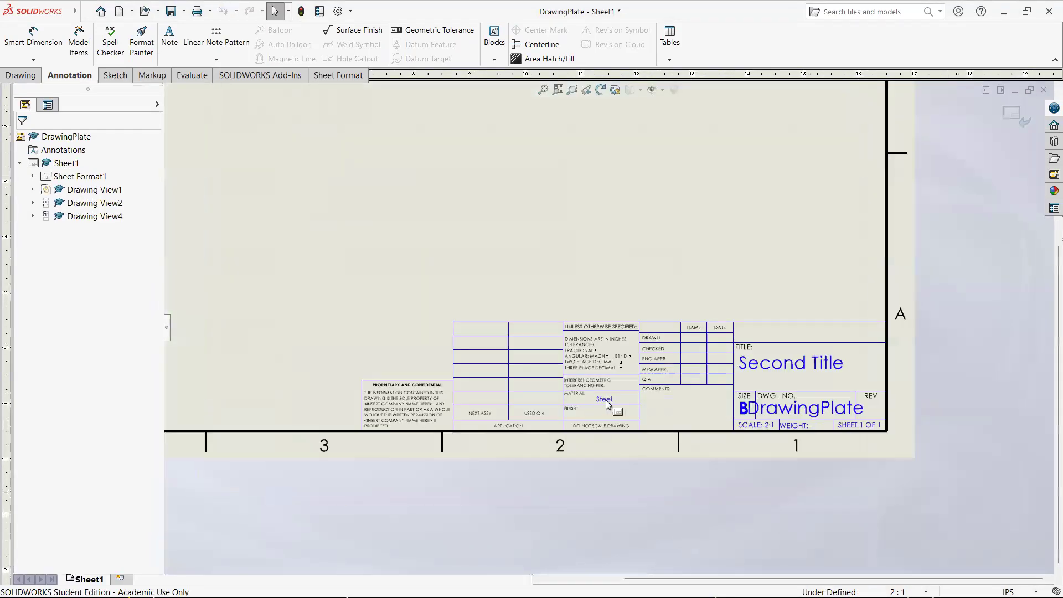
pyautogui.scroll(-2, 610, 386)
pyautogui.click(578, 319)
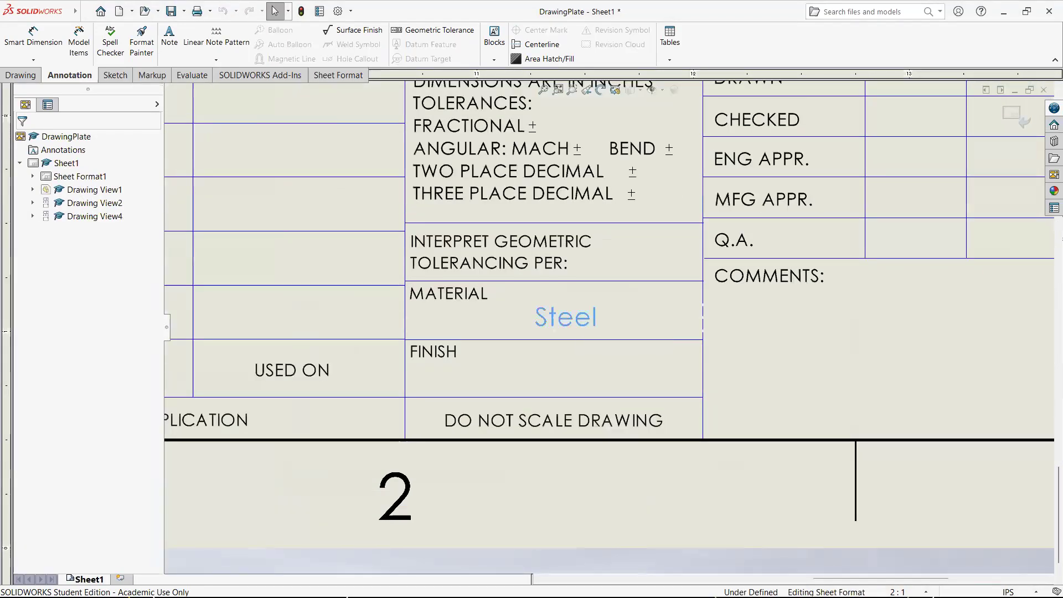
pyautogui.doubleClick(592, 326)
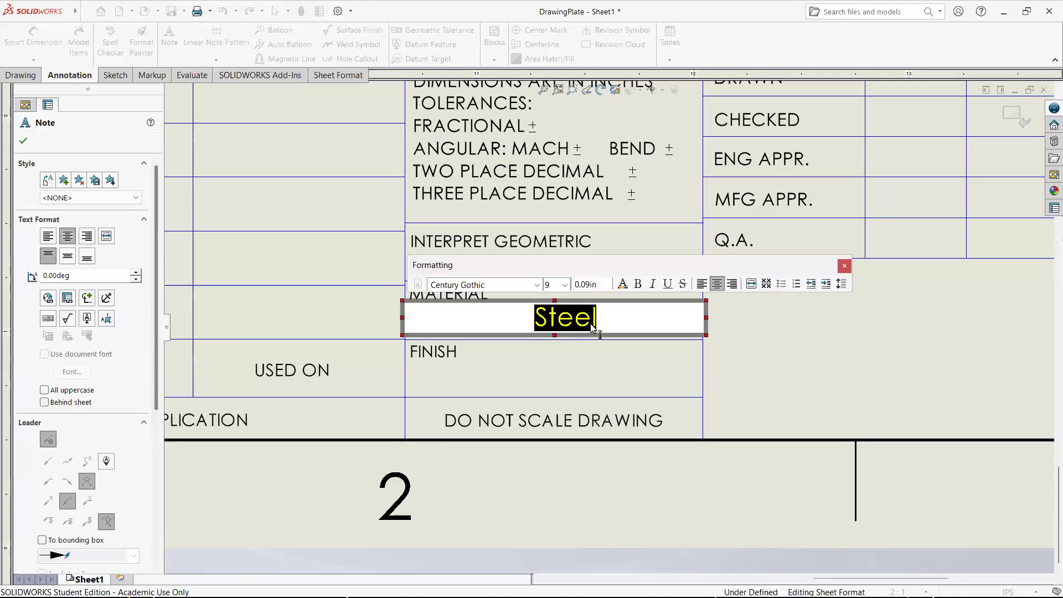
pyautogui.press('Delete')
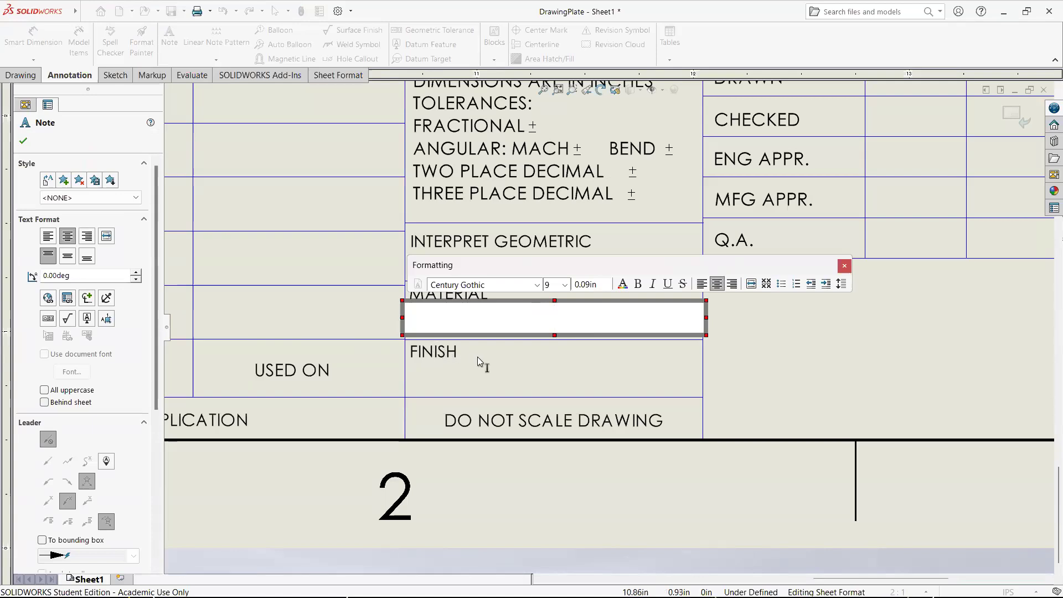
# - In the referenced model's custom properties, replace the Material property's value with the SW-Material property of DrawingPlate.SLDPRT
pyautogui.click(67, 299)
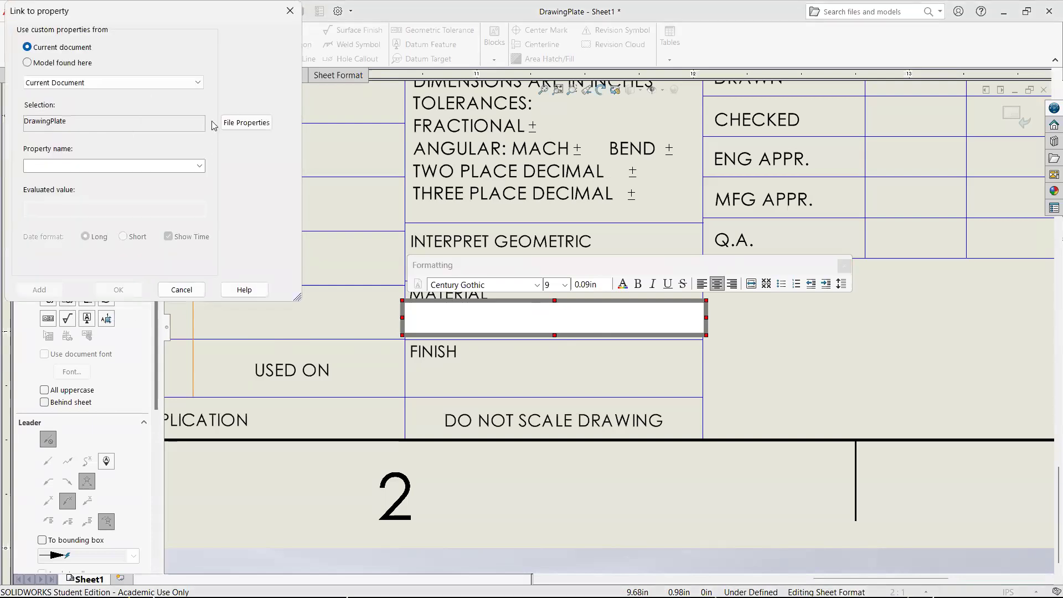
pyautogui.click(76, 65)
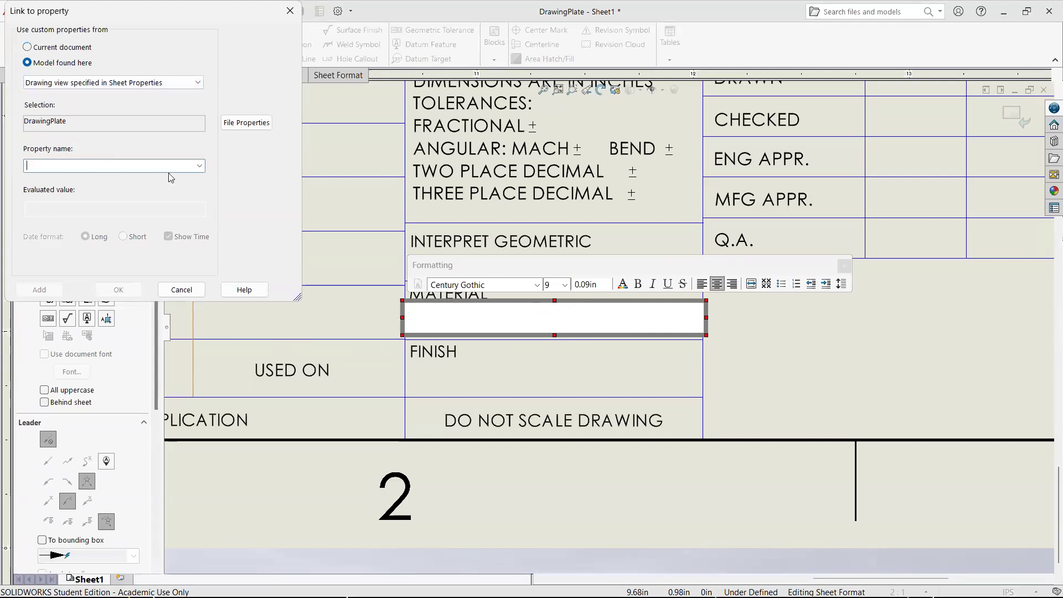
pyautogui.click(199, 166)
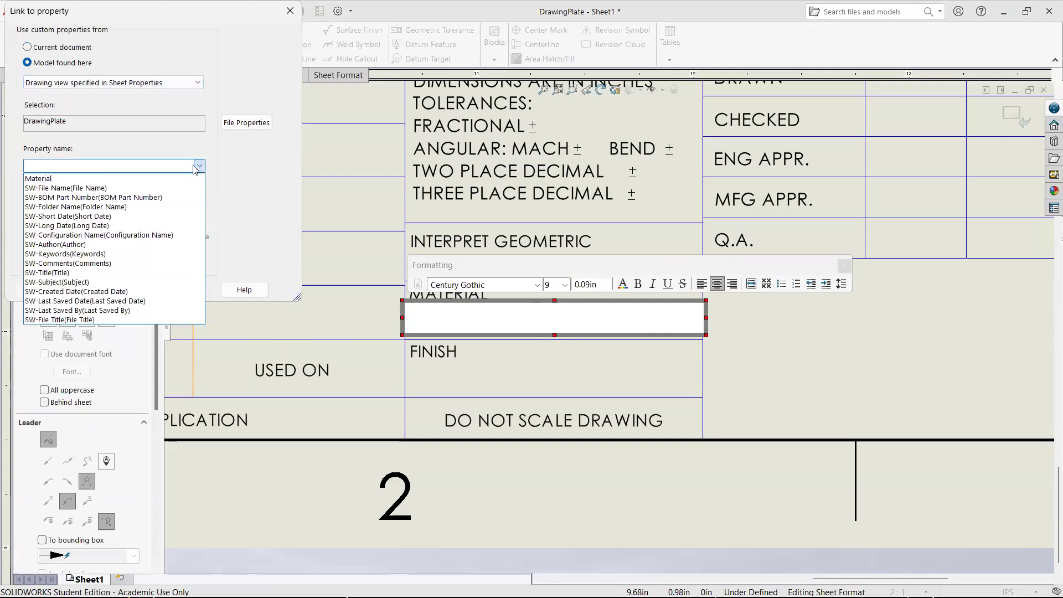
pyautogui.click(246, 123)
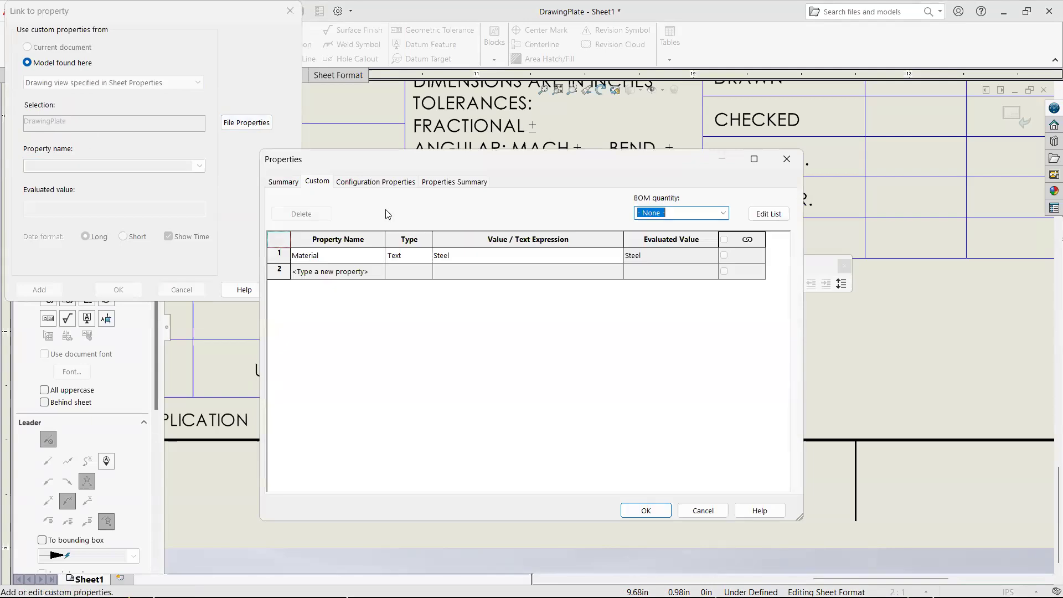
pyautogui.click(310, 257)
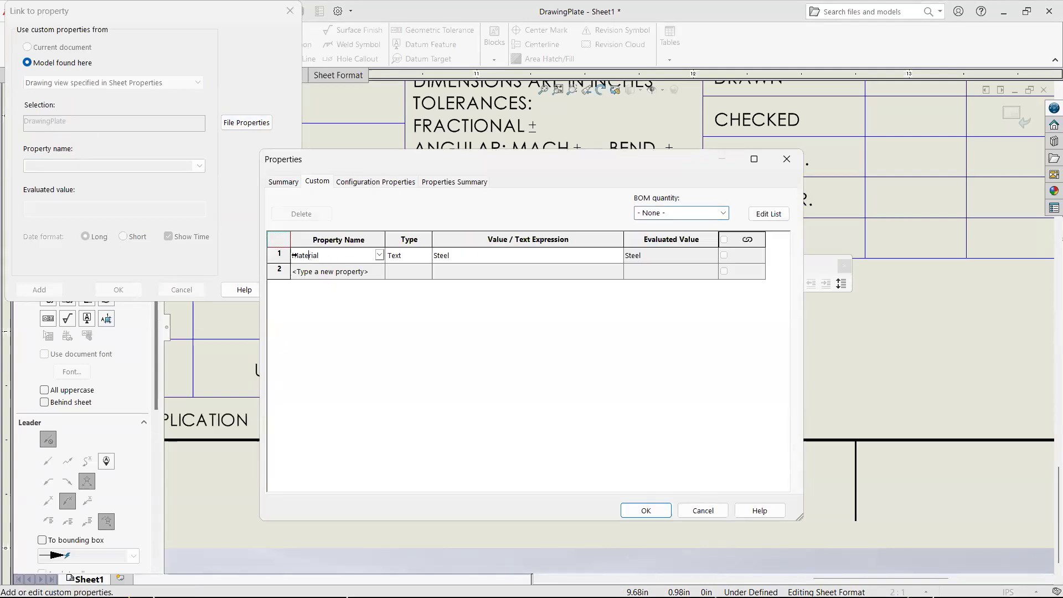
pyautogui.click(326, 245)
pyautogui.click(475, 258)
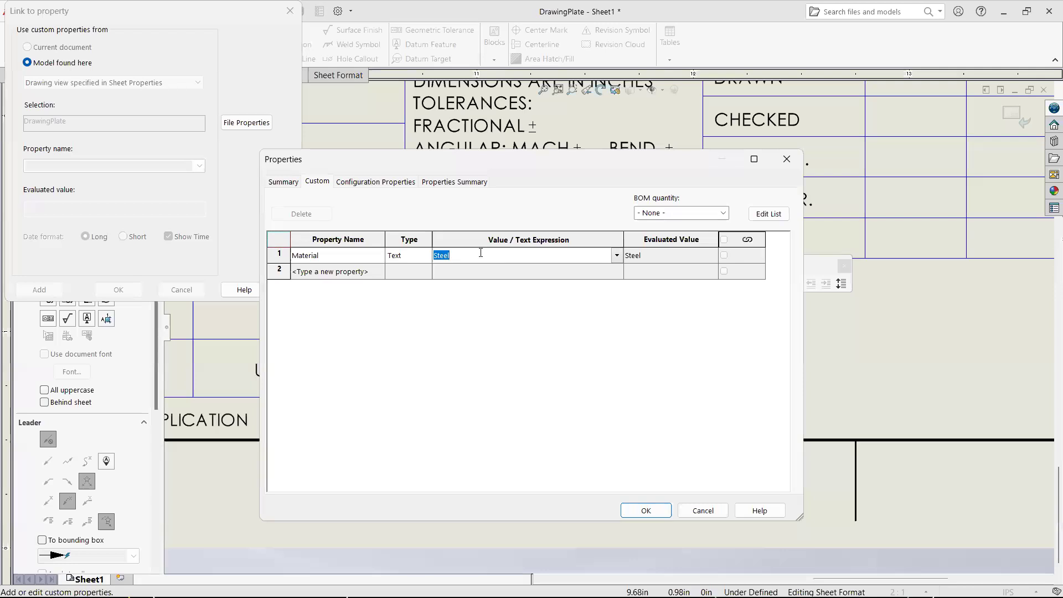
pyautogui.press('BackSpace')
pyautogui.click(617, 256)
pyautogui.moveTo(598, 271)
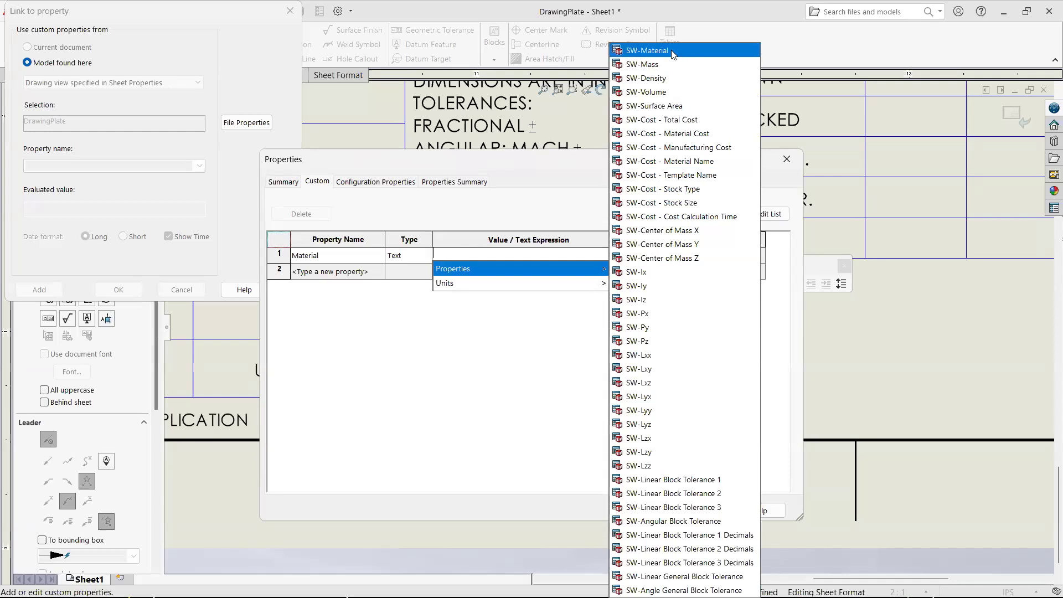
pyautogui.click(647, 51)
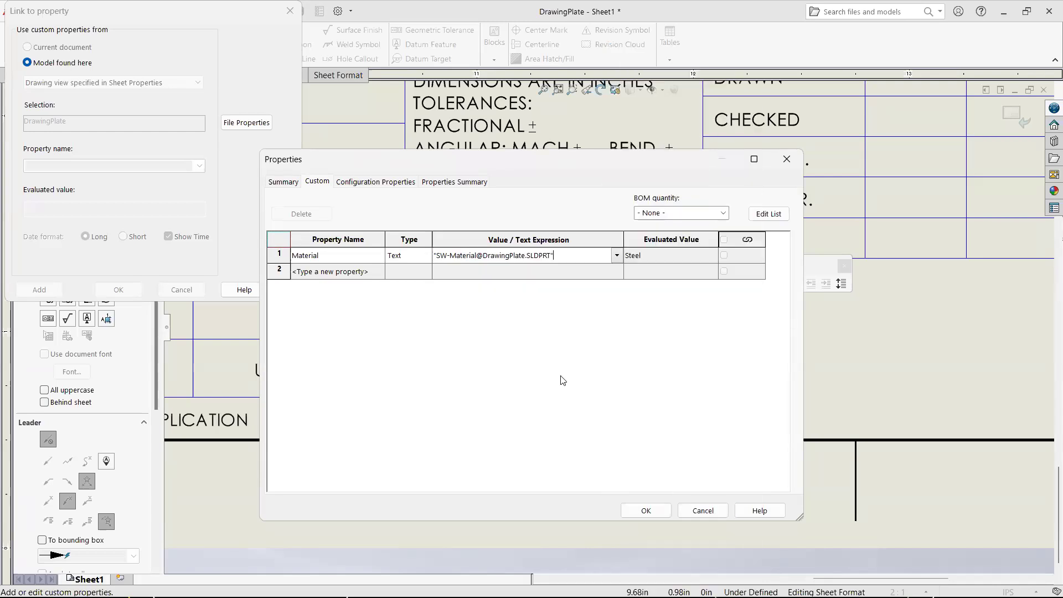
pyautogui.click(644, 511)
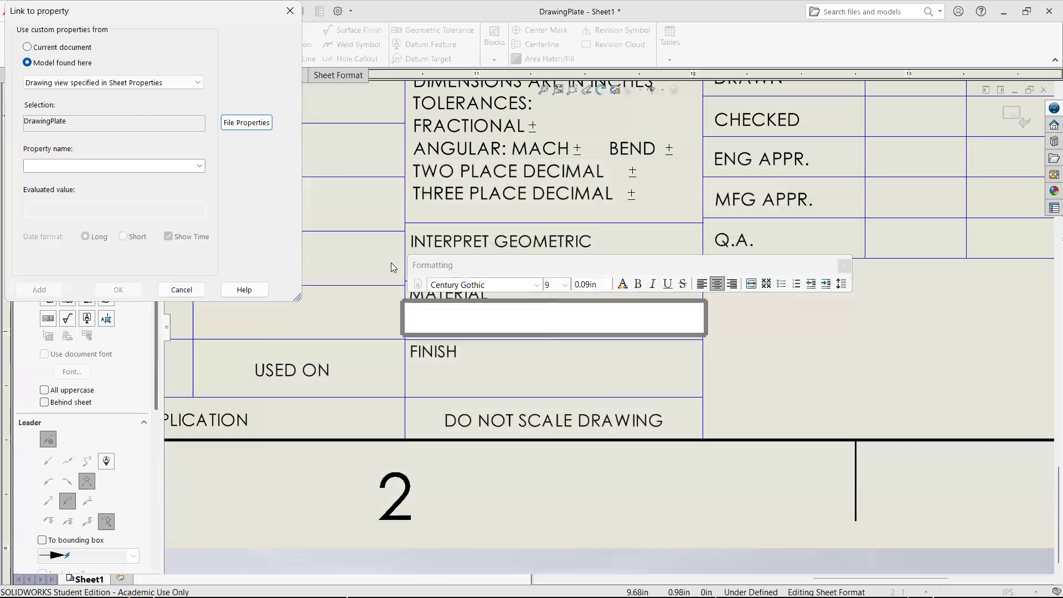
# - Link the emptied note under MATERIAL to the model's Material property and return to the sheet
pyautogui.click(199, 167)
pyautogui.click(129, 179)
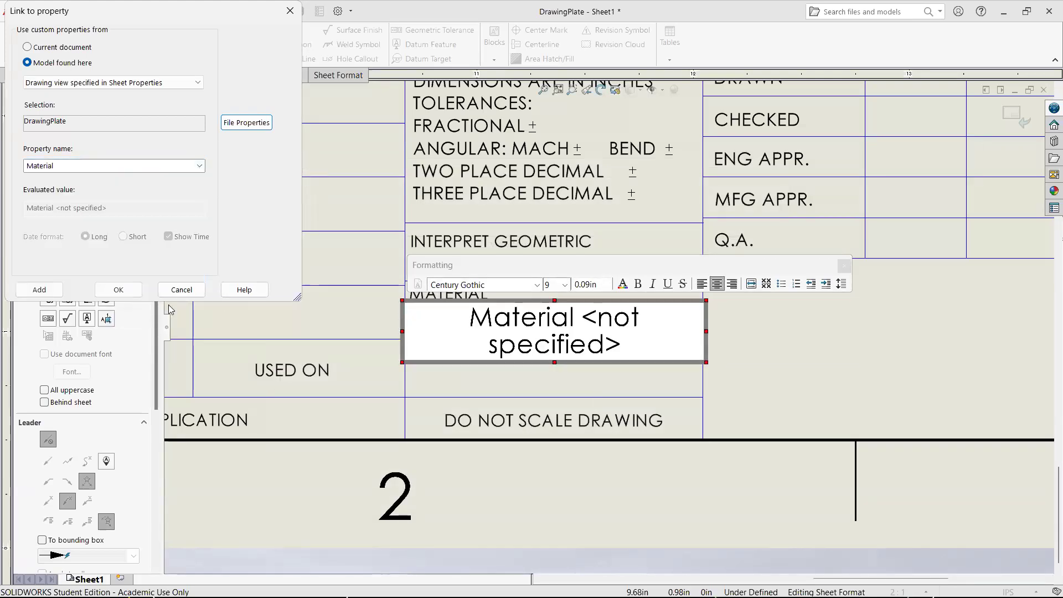
pyautogui.click(119, 289)
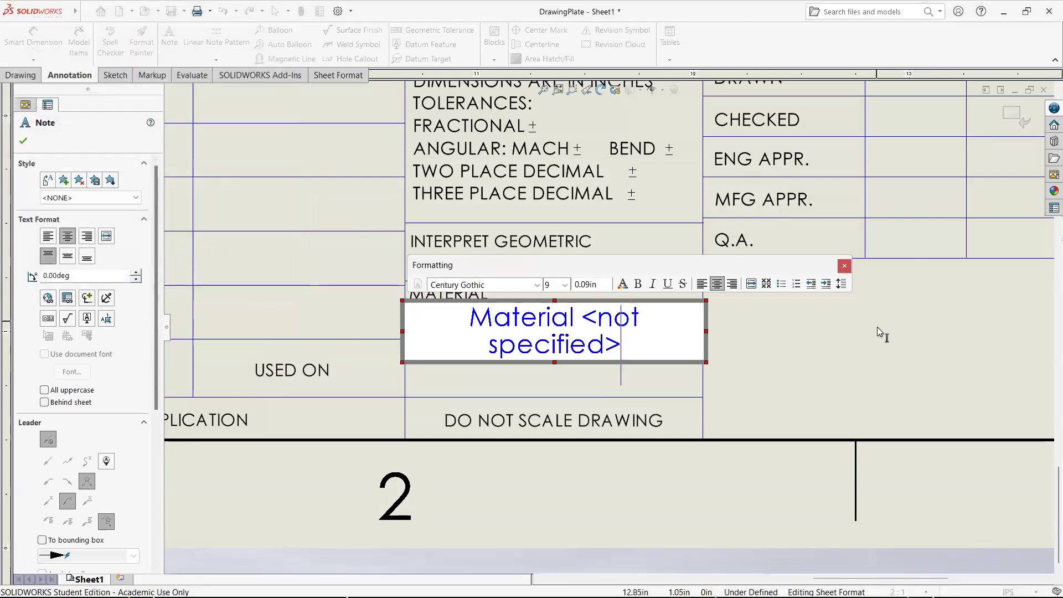
pyautogui.click(926, 280)
pyautogui.click(1013, 116)
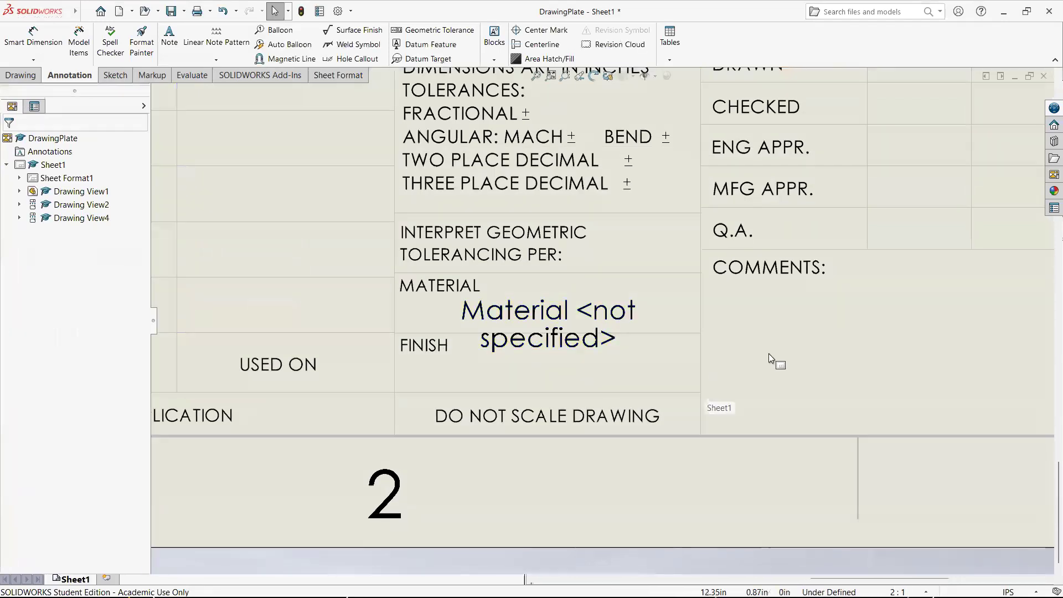
# - Assign the material AISI 316 Annealed Stainless Steel Bar (SS) to the DrawingPlate part and save the part
pyautogui.hotkey('ctrl', 'Tab')
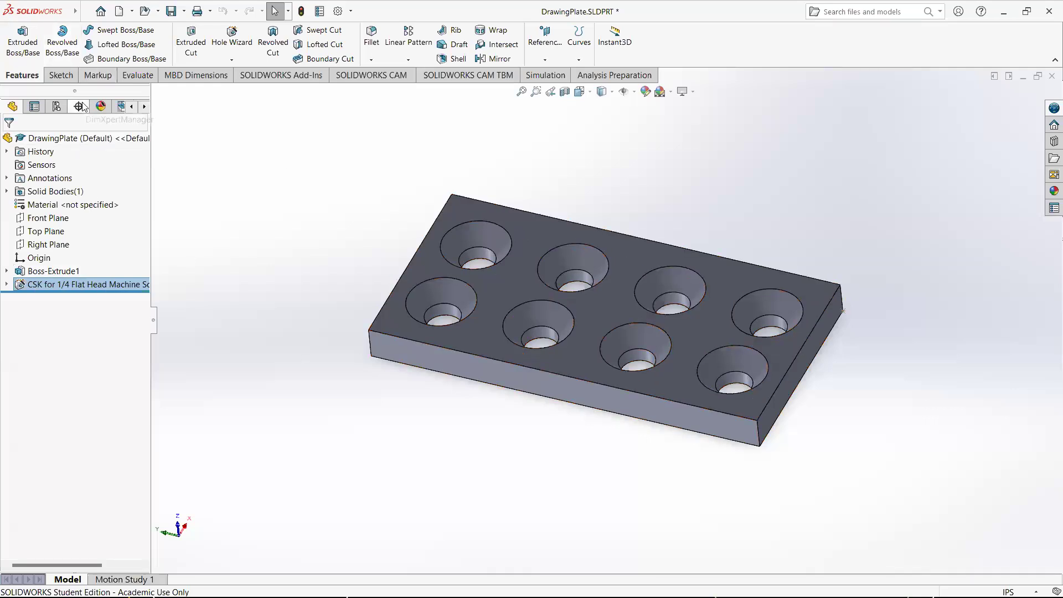
pyautogui.rightClick(58, 210)
pyautogui.click(100, 217)
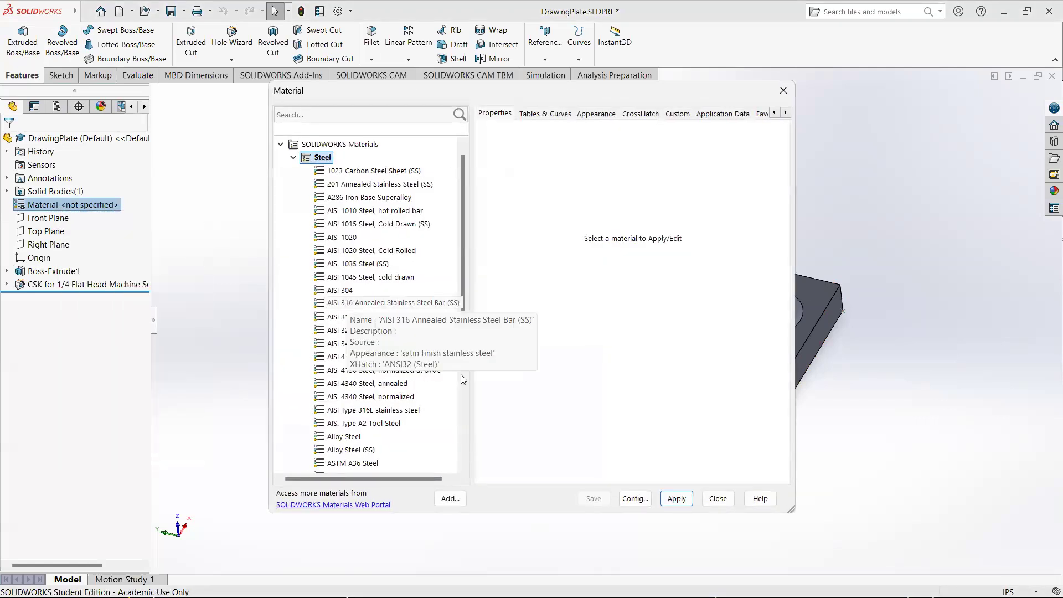
pyautogui.click(392, 306)
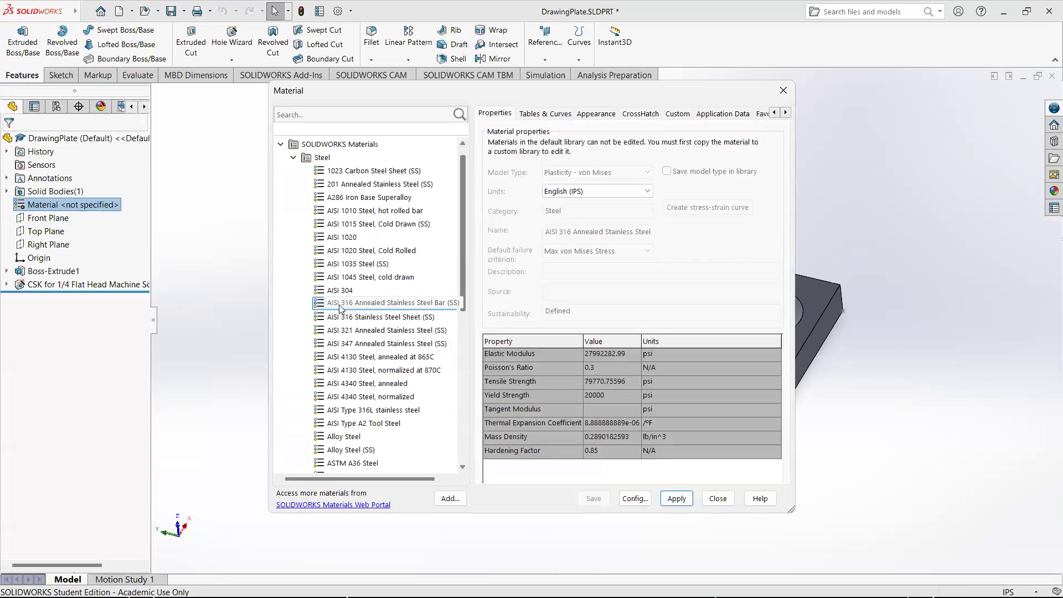
pyautogui.click(680, 500)
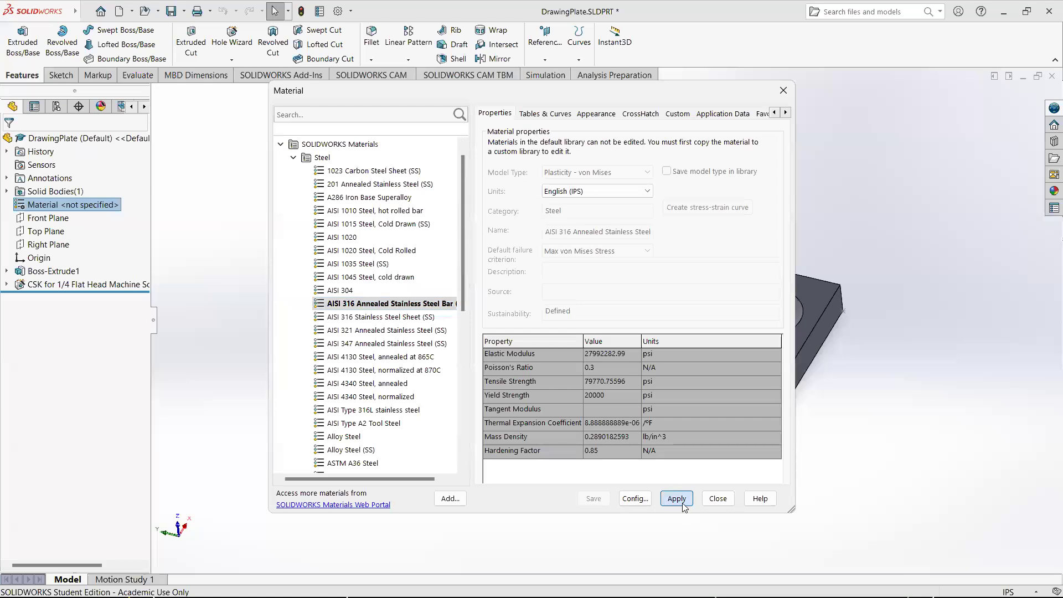
pyautogui.click(718, 499)
pyautogui.hotkey('ctrl', 's')
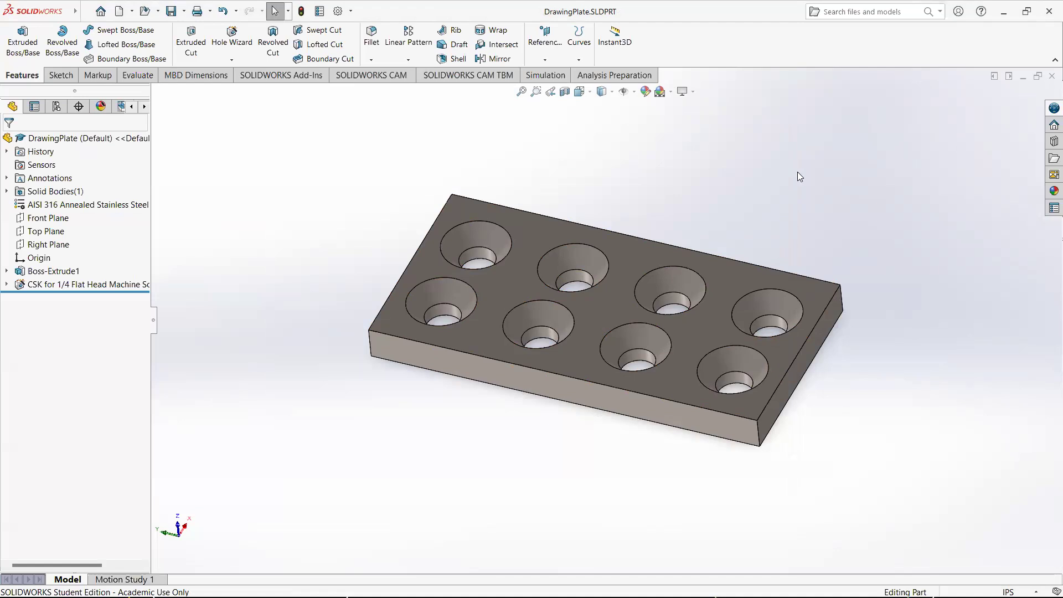
# - Back in the drawing, set the sheet format's material note to font size 8 and return to the sheet
pyautogui.hotkey('ctrl', 'Tab')
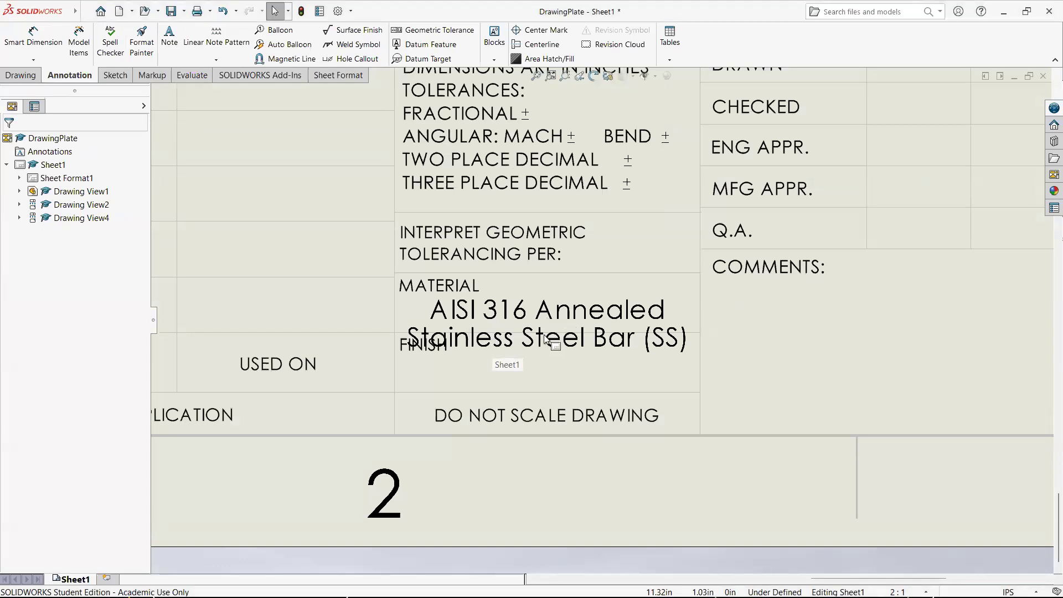
pyautogui.rightClick(67, 180)
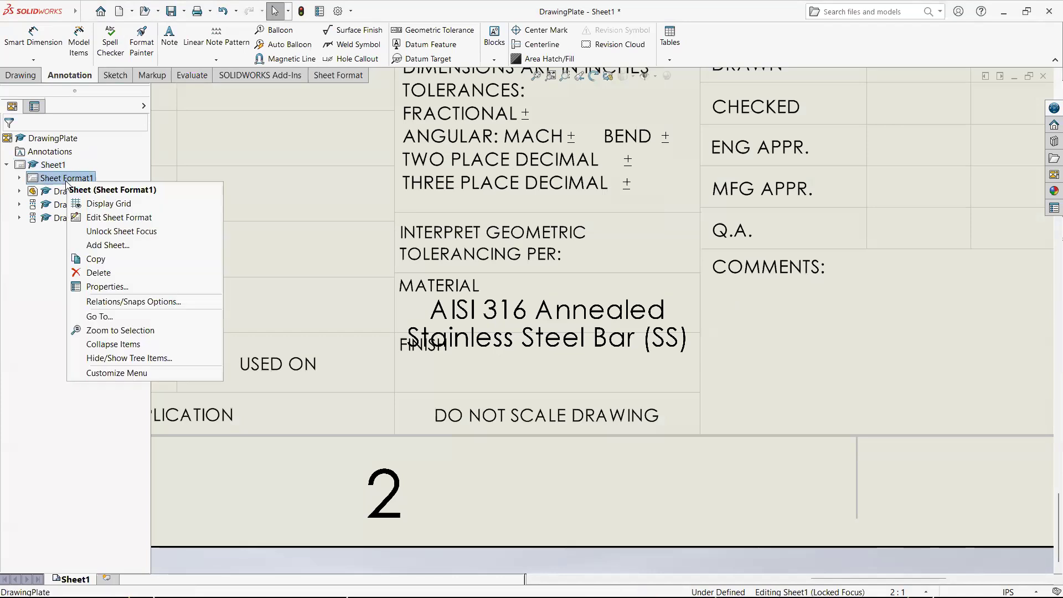
pyautogui.click(120, 217)
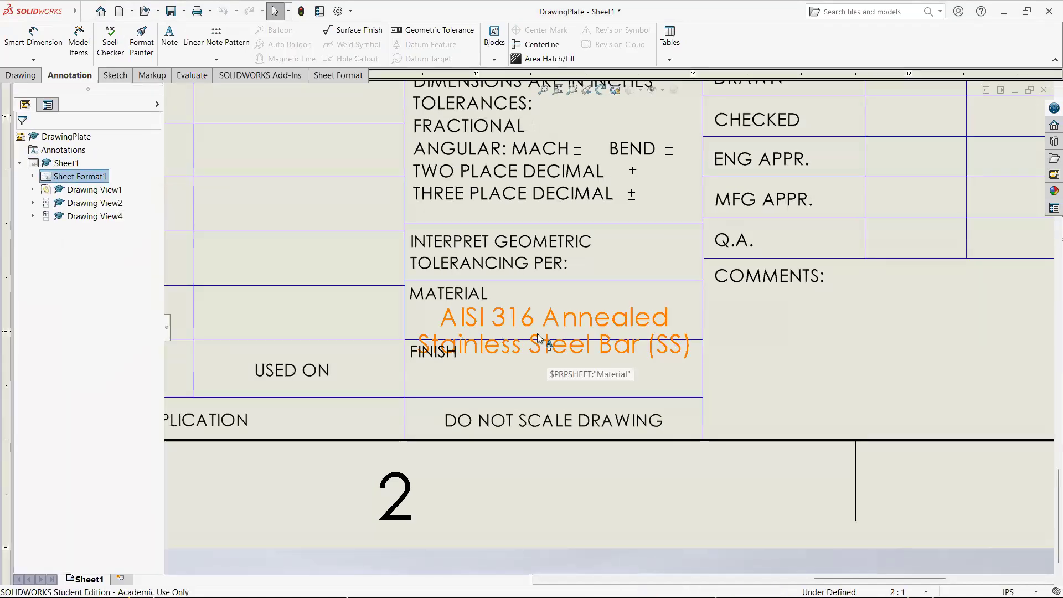
pyautogui.click(557, 355)
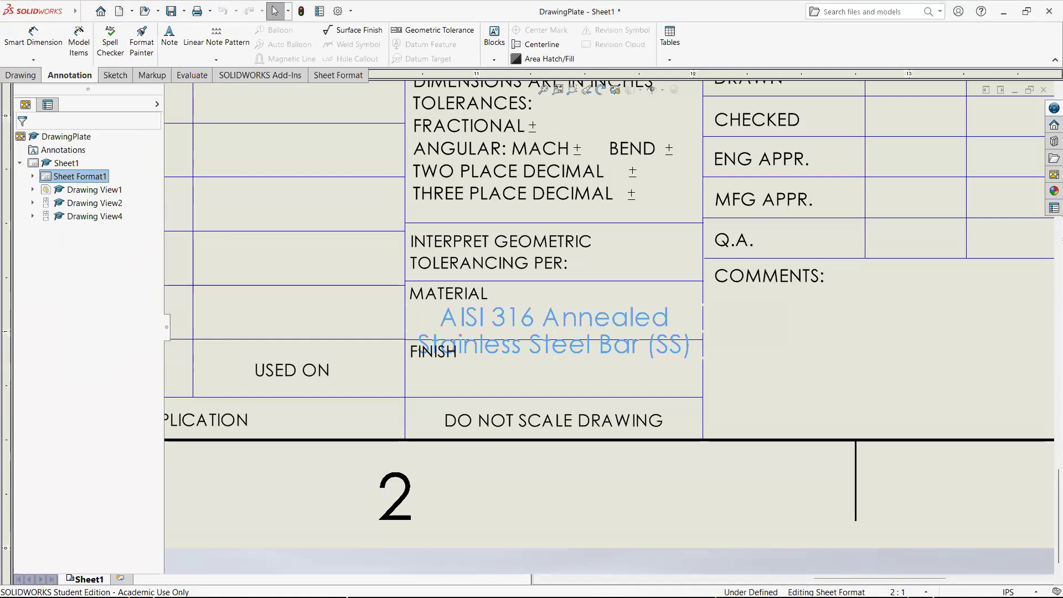
pyautogui.doubleClick(532, 355)
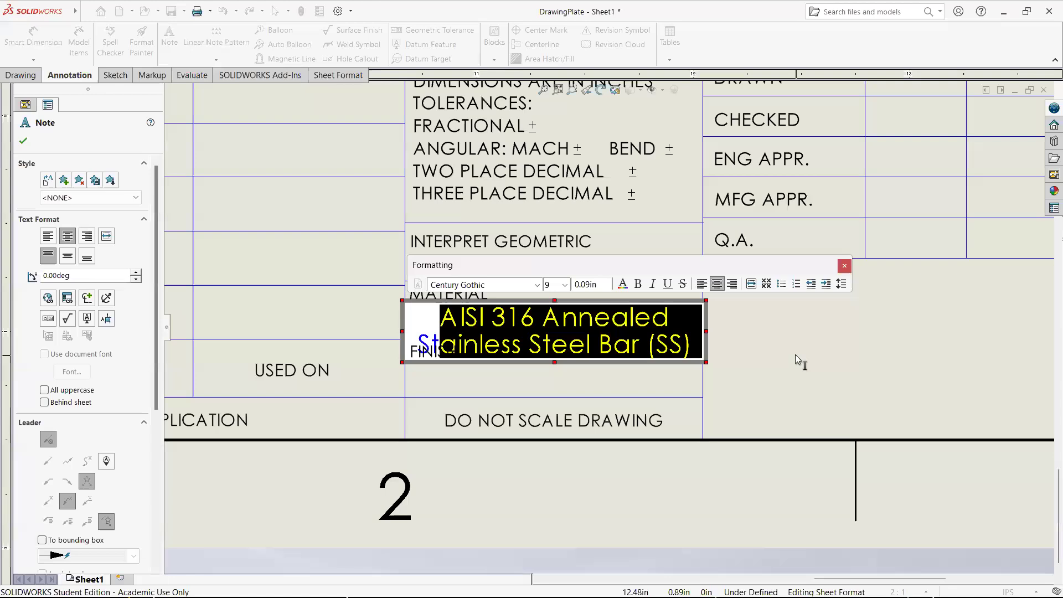
pyautogui.click(563, 285)
pyautogui.click(558, 299)
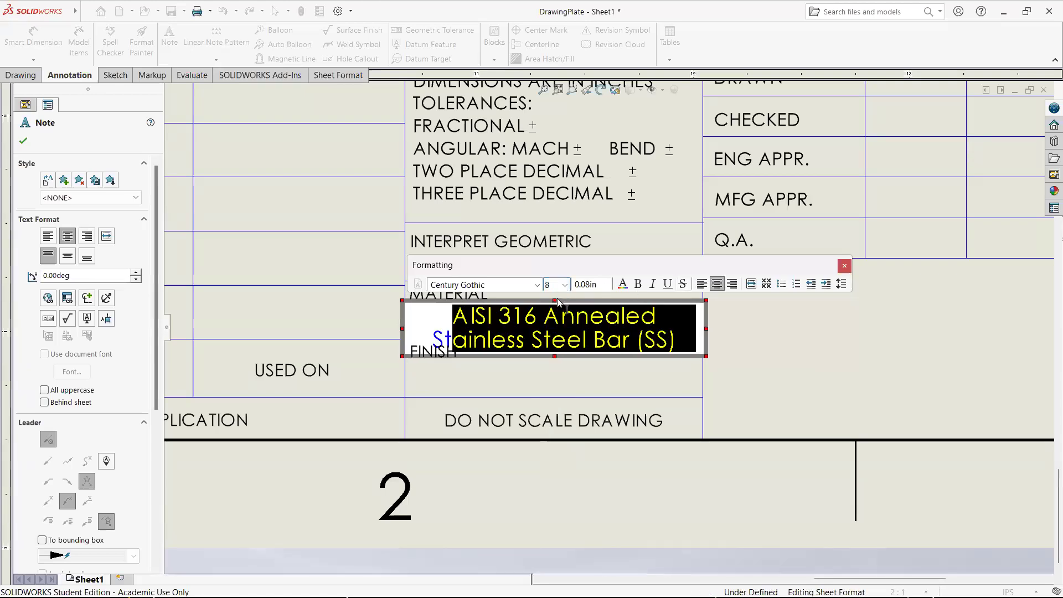
pyautogui.click(834, 358)
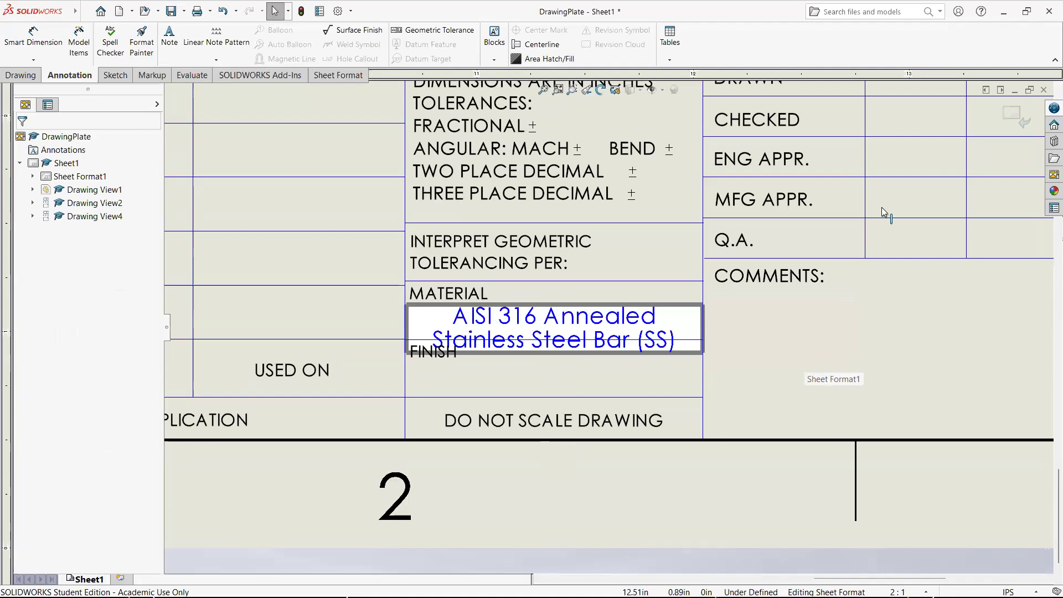
pyautogui.click(1021, 117)
# - Set the Title in the drawing's summary information to "This is my title"
pyautogui.scroll(3, 633, 326)
pyautogui.scroll(-3, 610, 327)
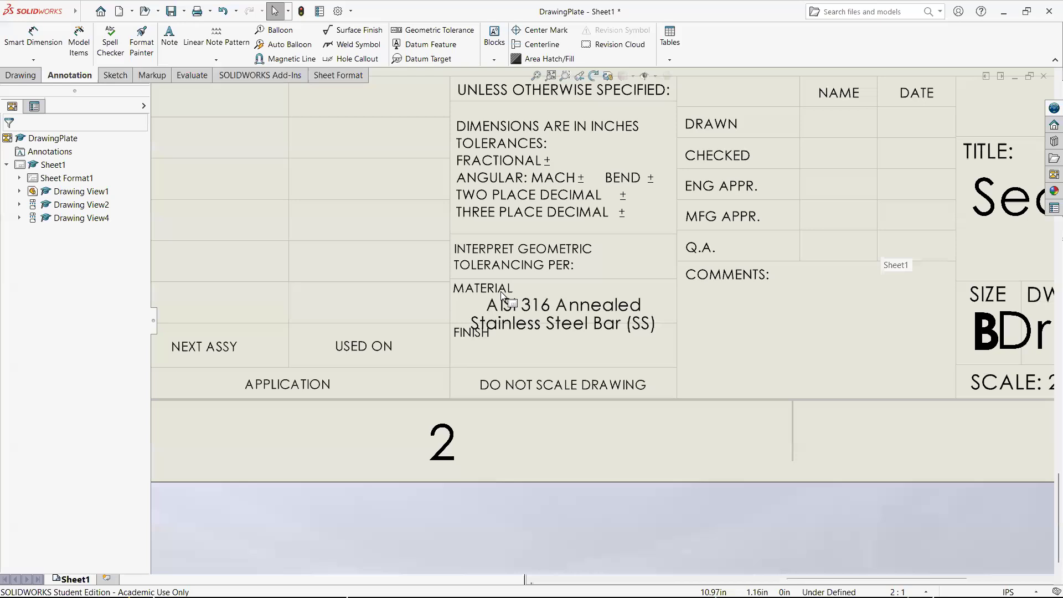
pyautogui.scroll(5, 414, 329)
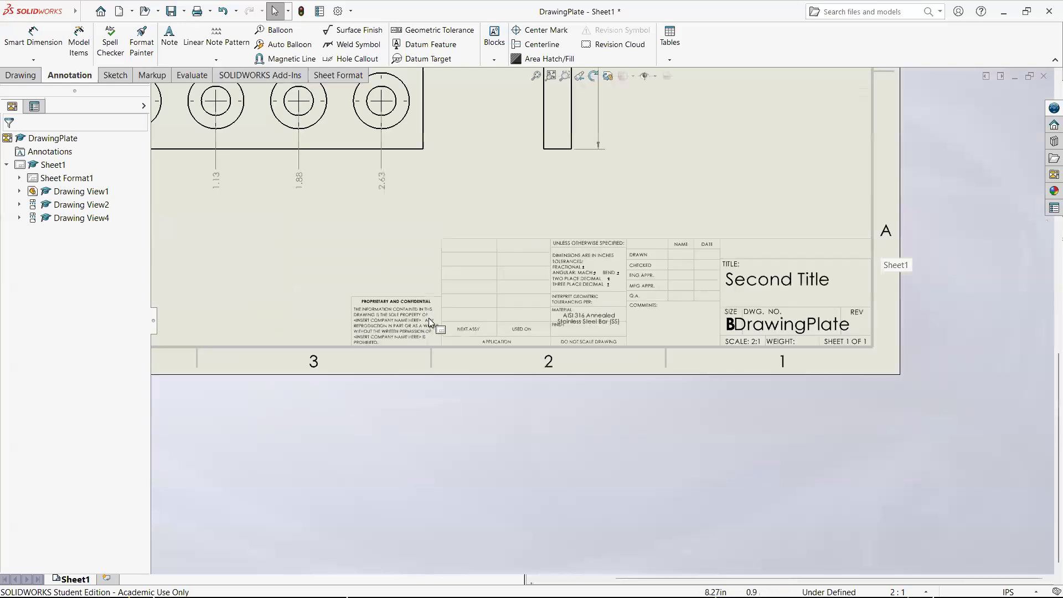
pyautogui.scroll(-6, 651, 260)
pyautogui.scroll(-2, 654, 366)
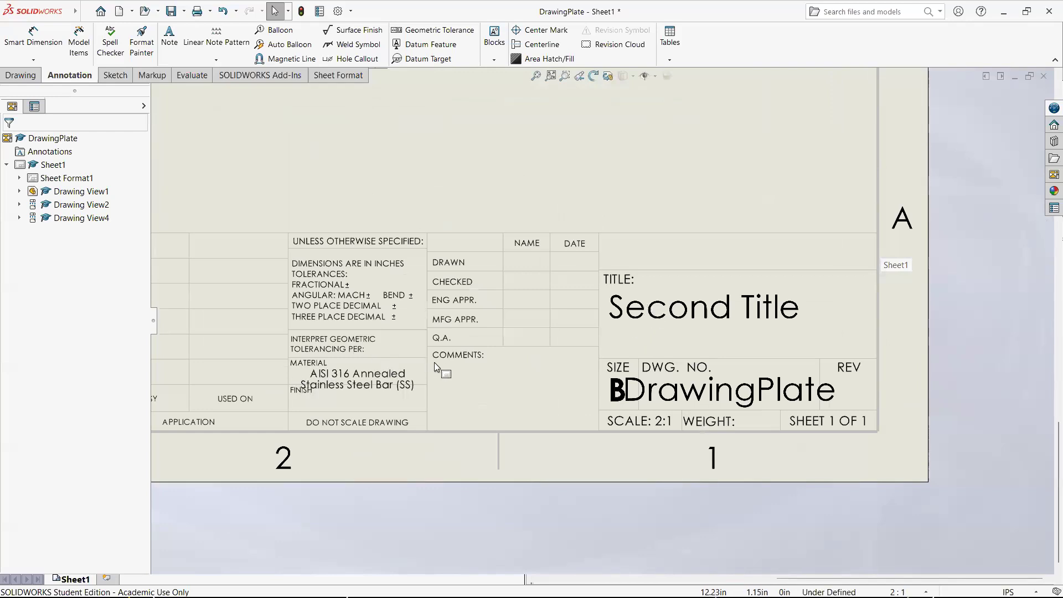
pyautogui.click(86, 12)
pyautogui.click(117, 300)
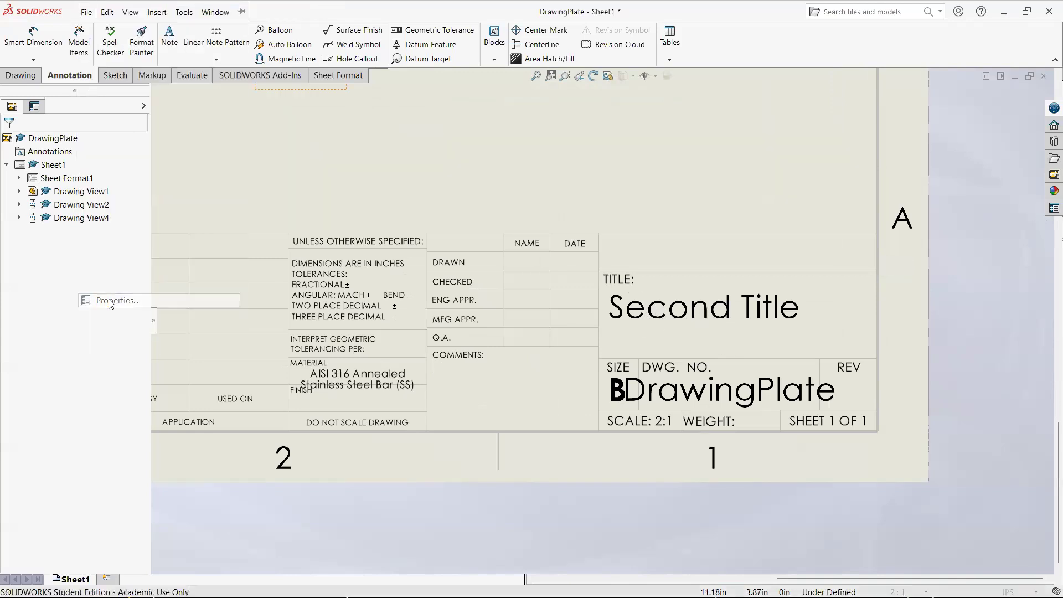
pyautogui.click(282, 183)
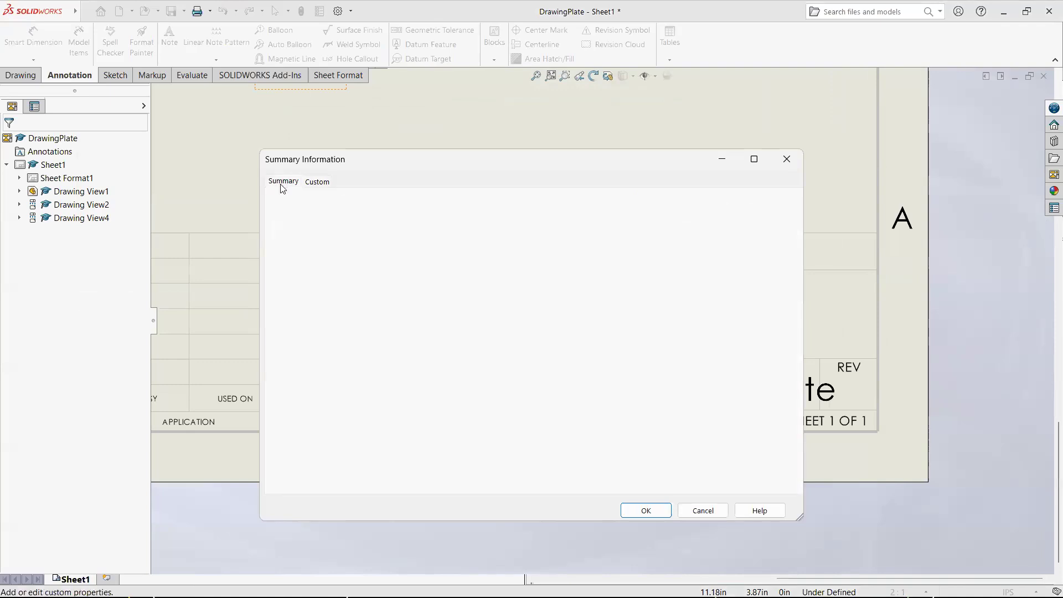
pyautogui.moveTo(396, 372); pyautogui.dragTo(257, 350)
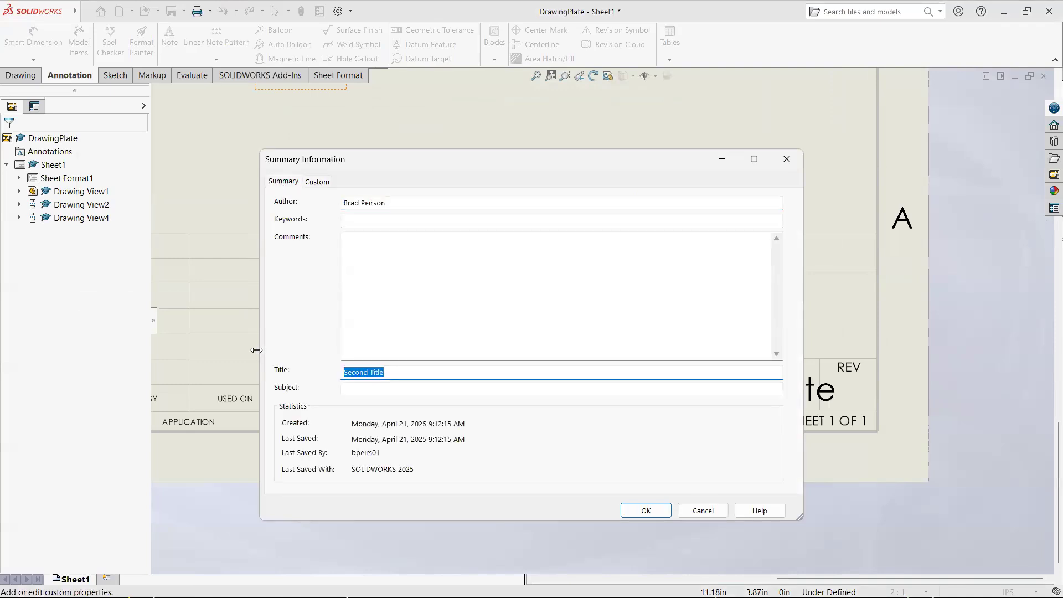
pyautogui.write('This is my title')
pyautogui.click(653, 510)
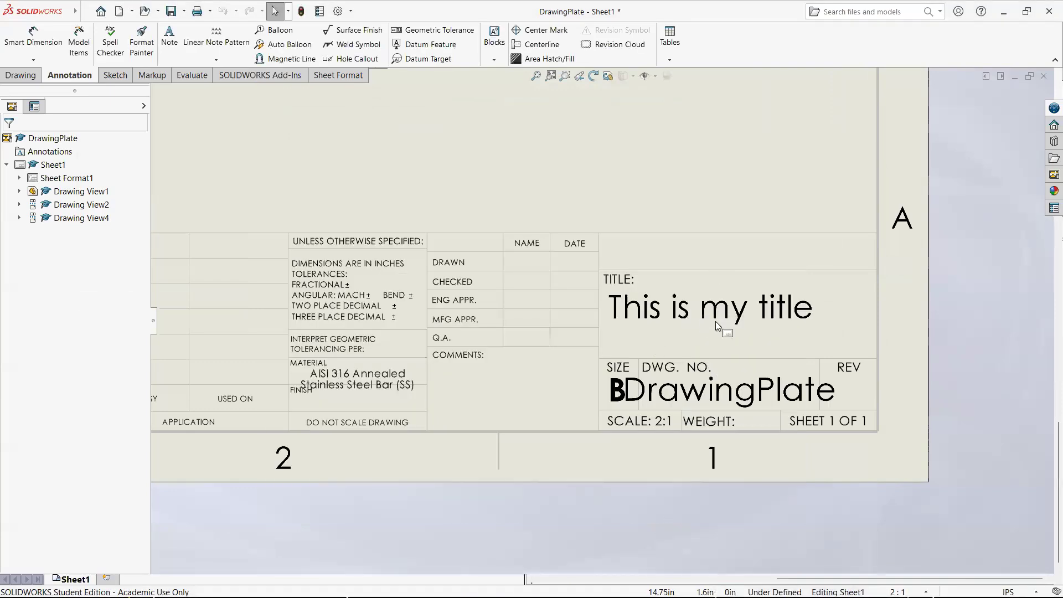
# - In the sheet format, place a new note in the empty title block cell above TITLE
pyautogui.scroll(5, 665, 301)
pyautogui.scroll(-4, 665, 348)
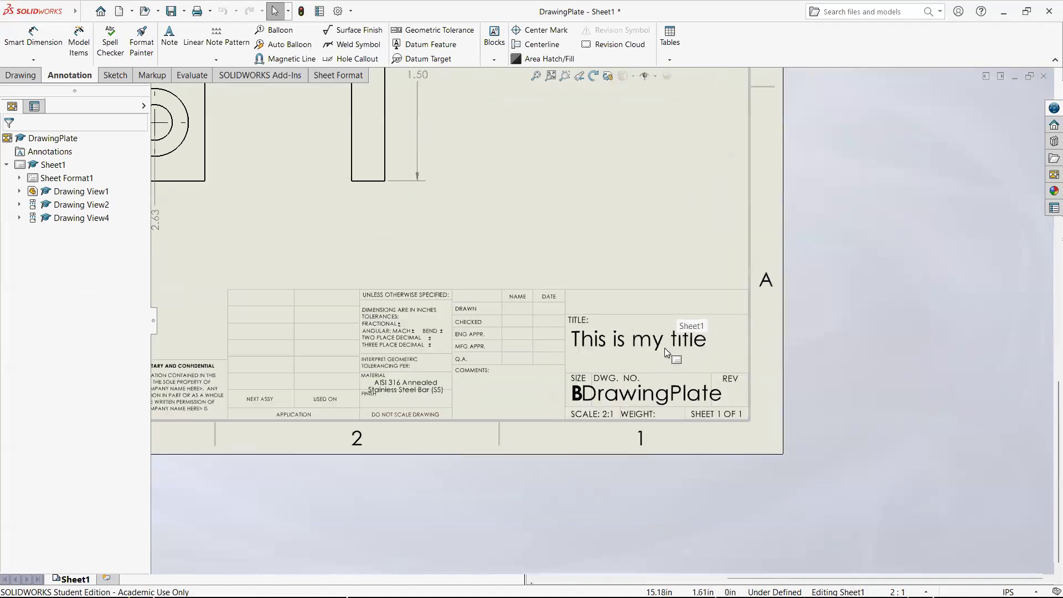
pyautogui.scroll(-4, 581, 323)
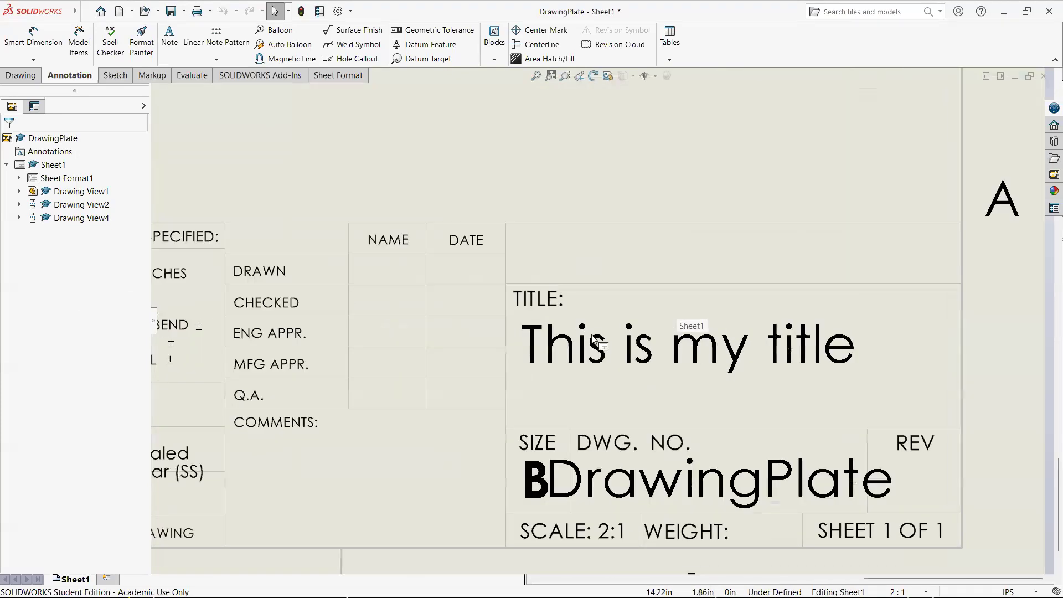
pyautogui.rightClick(73, 179)
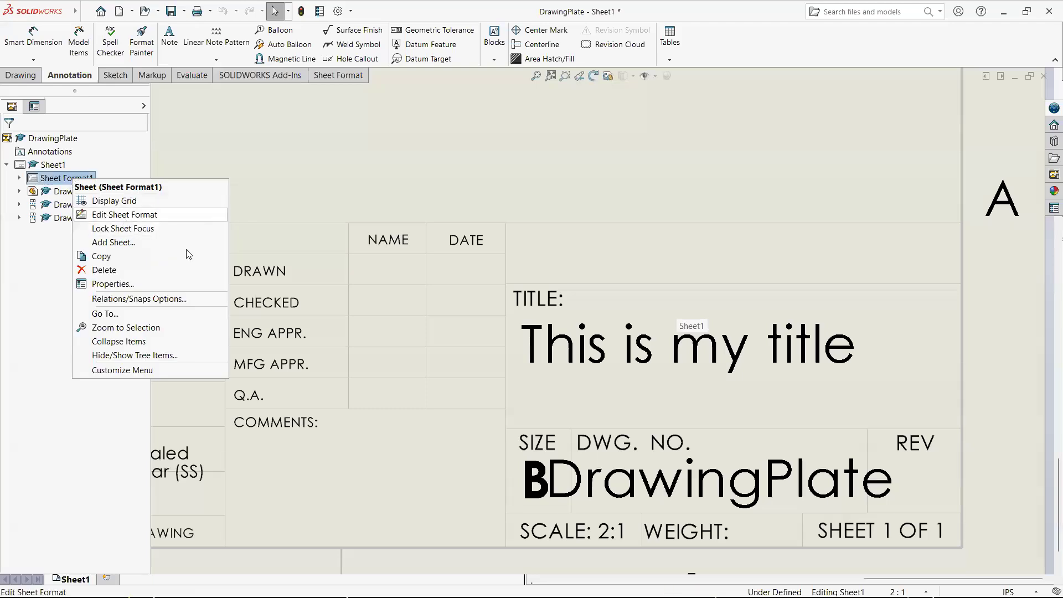
pyautogui.click(124, 216)
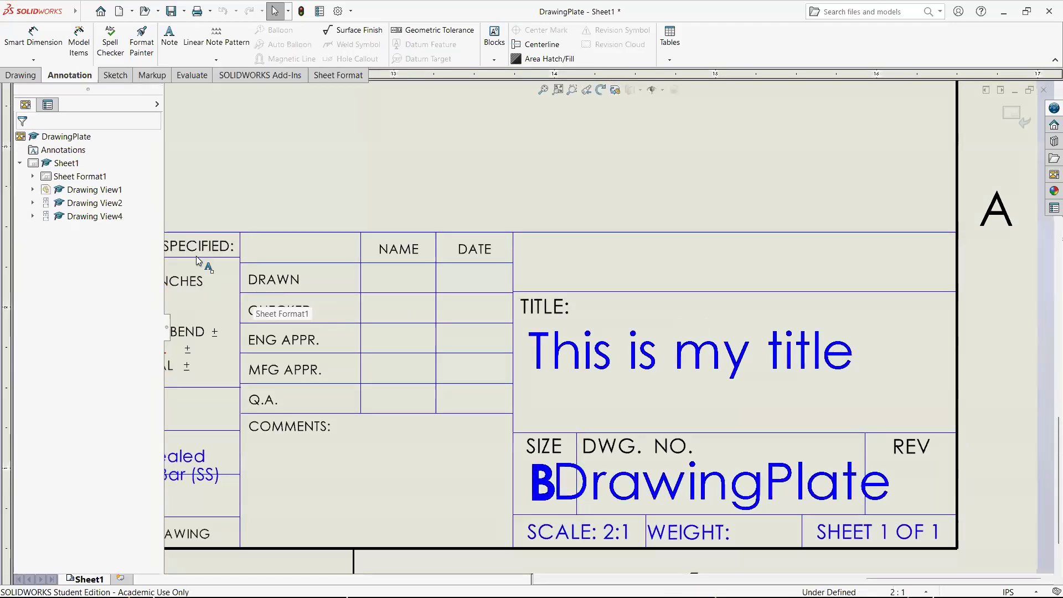
pyautogui.click(169, 37)
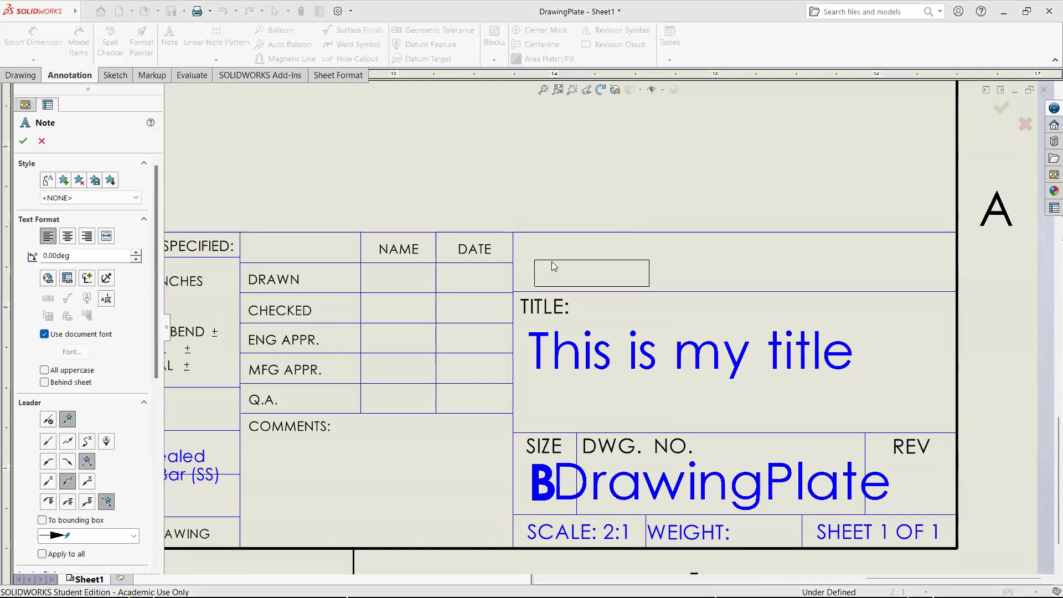
pyautogui.click(532, 252)
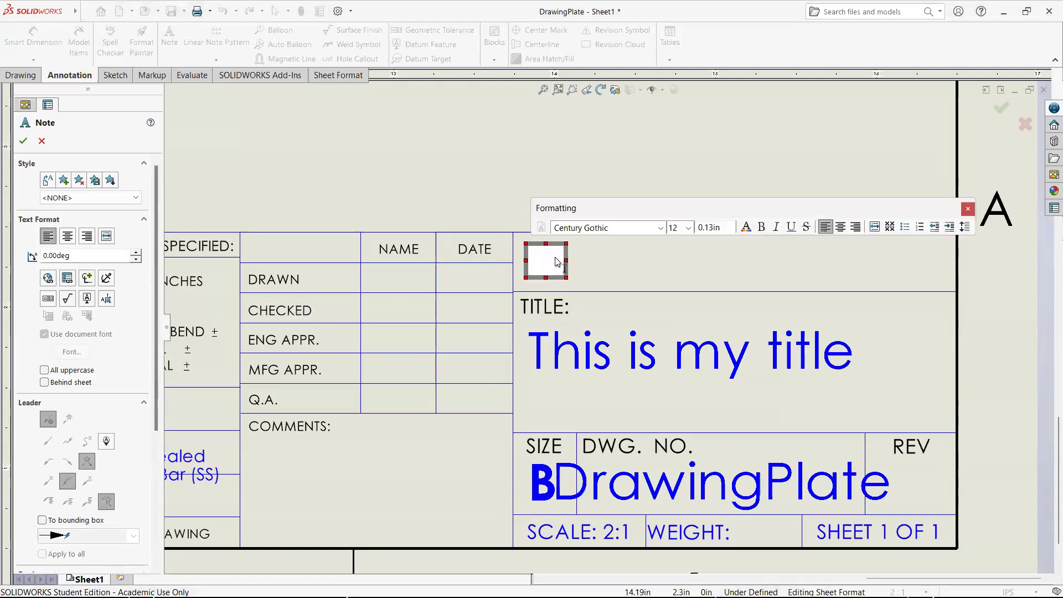
# - Link the new note to the current document's SW-Author(Author) property and return to the sheet
pyautogui.click(71, 281)
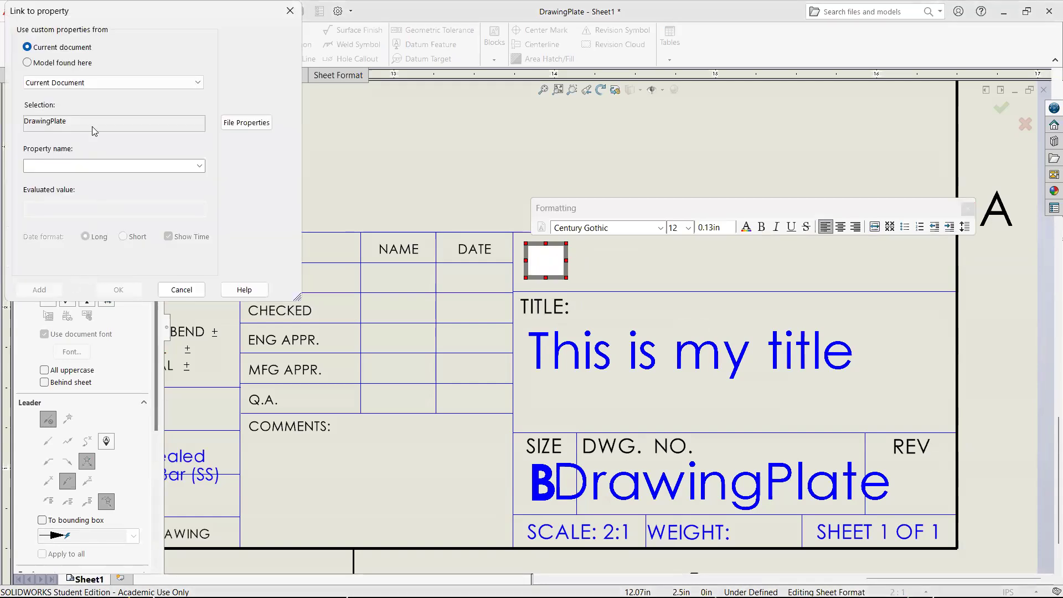
pyautogui.click(200, 166)
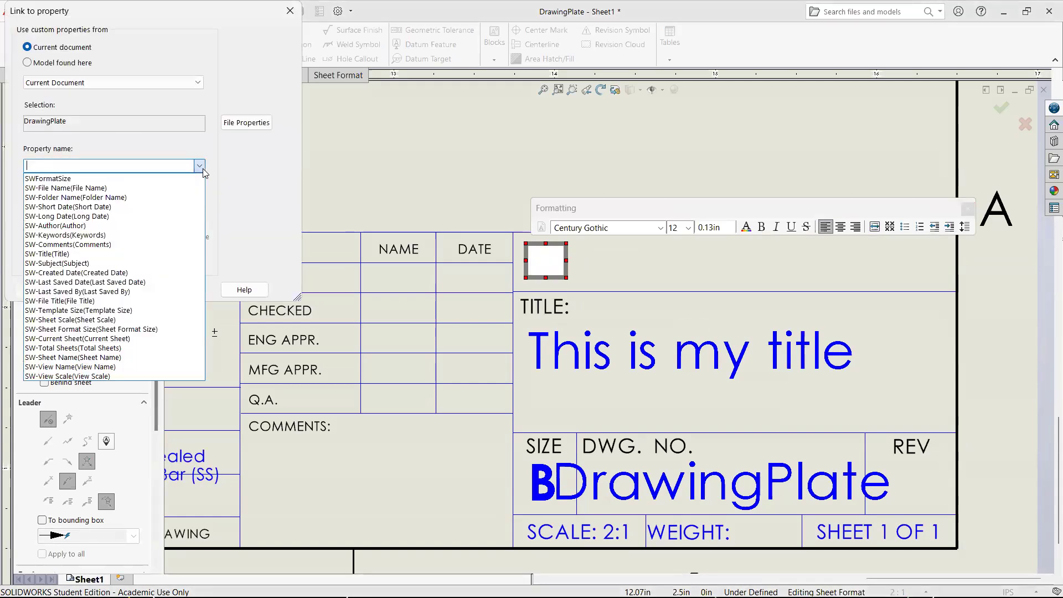
pyautogui.click(160, 226)
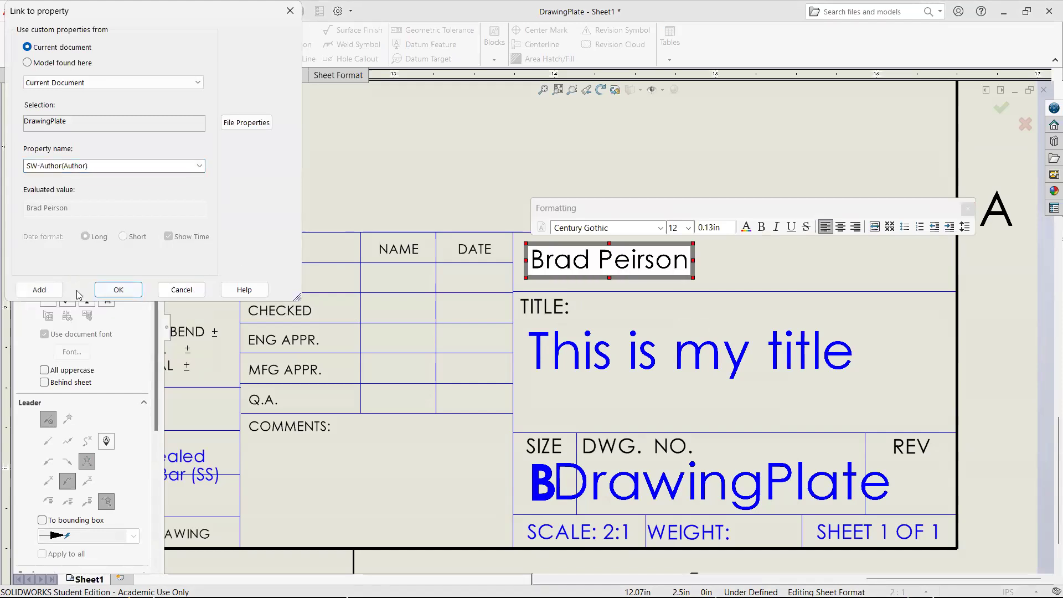
pyautogui.click(118, 289)
pyautogui.click(440, 171)
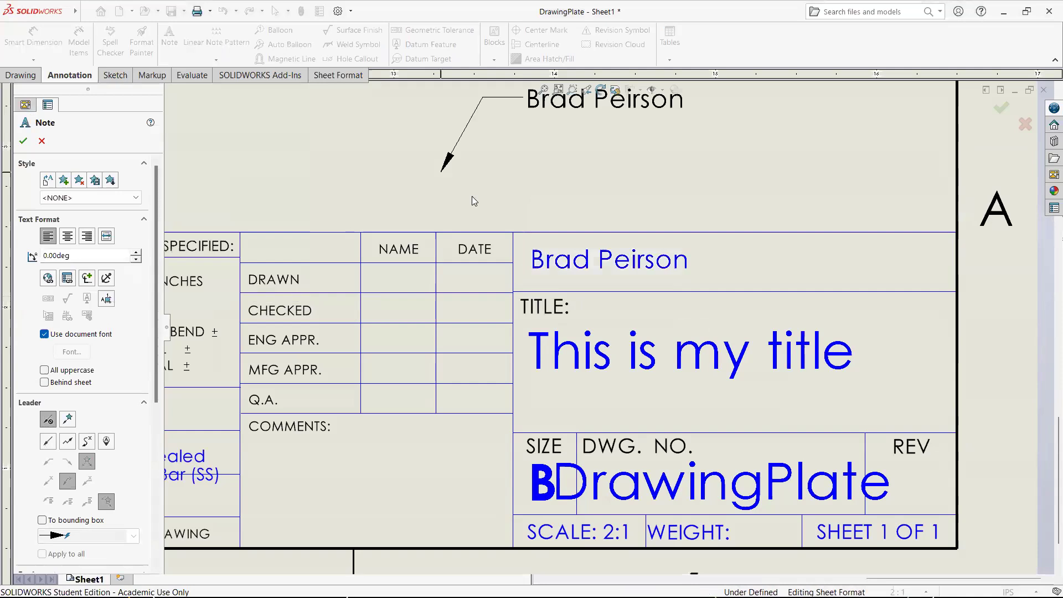
pyautogui.press('Escape')
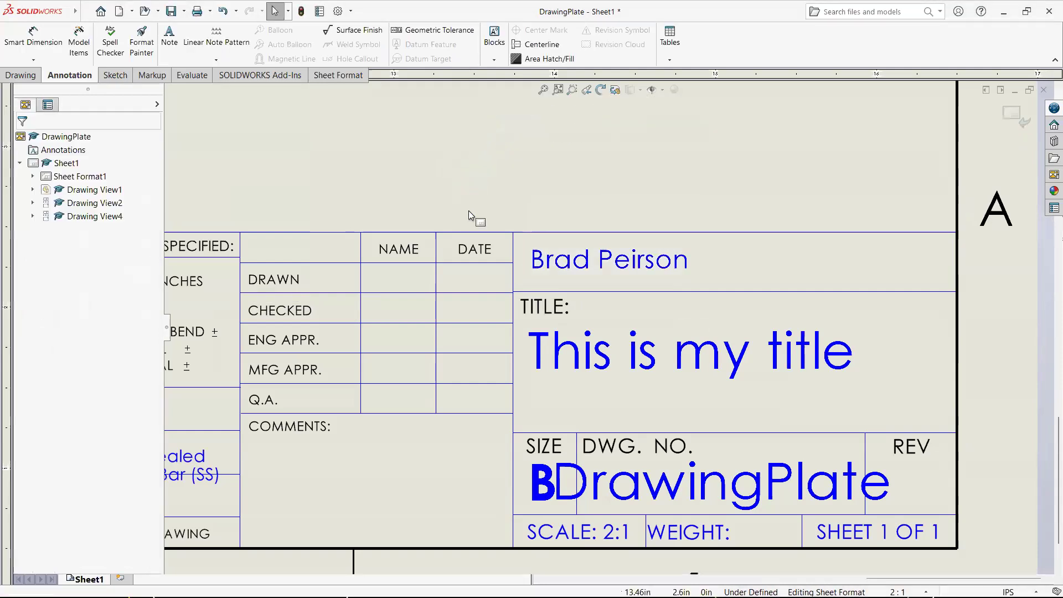
pyautogui.click(1011, 122)
# - Examine the linked entries in the drawing's title block, with a brief look at the DrawingPlate part model
pyautogui.scroll(10, 452, 201)
pyautogui.scroll(-3, 554, 202)
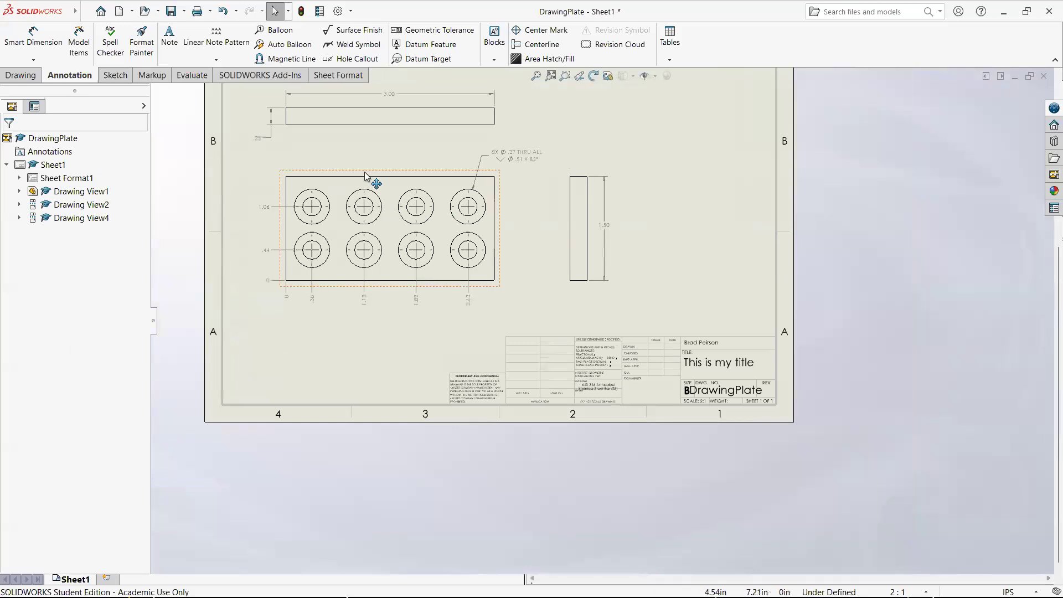
pyautogui.scroll(3, 498, 249)
pyautogui.scroll(-4, 822, 425)
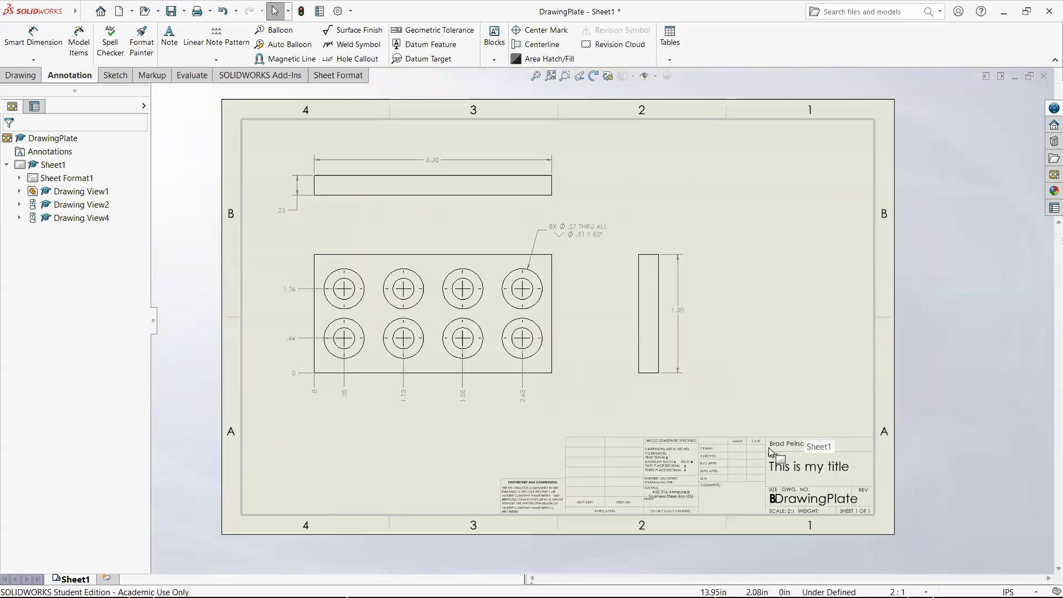
pyautogui.scroll(-5, 757, 484)
pyautogui.scroll(-1, 721, 482)
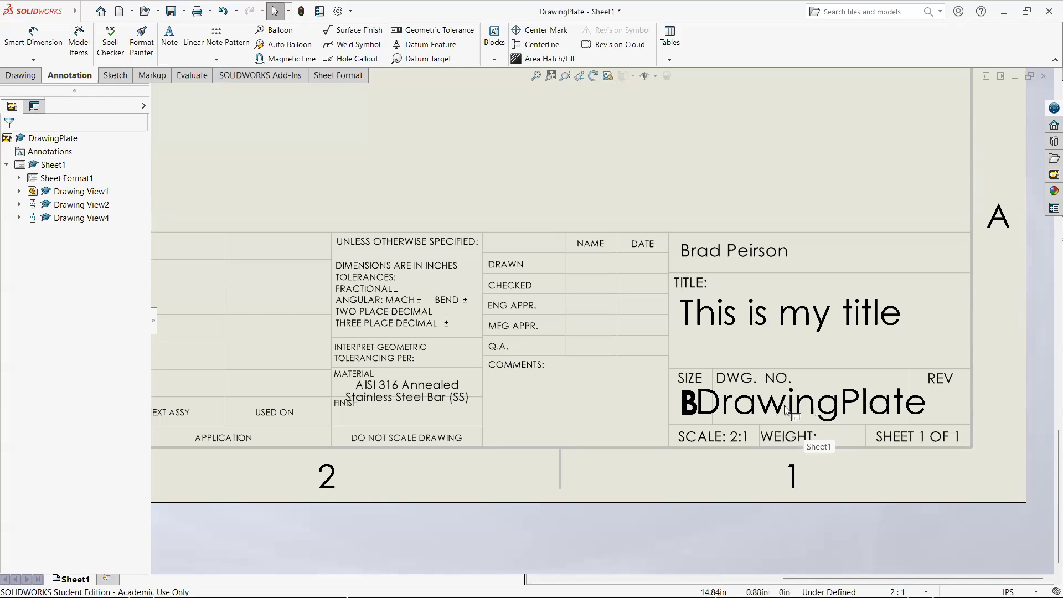
pyautogui.click(820, 409)
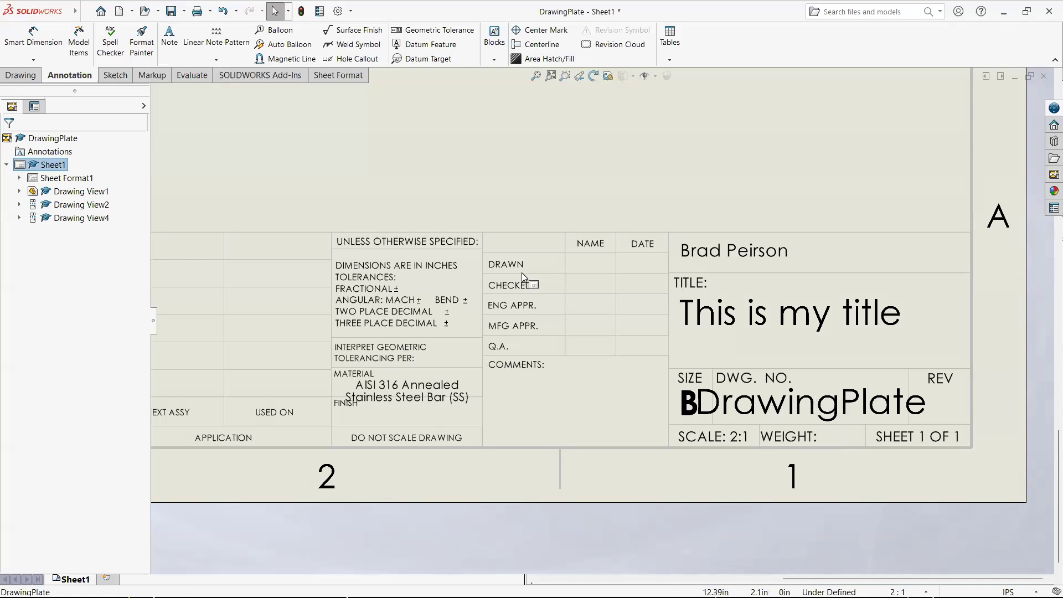
pyautogui.hotkey('alt', 'Tab')
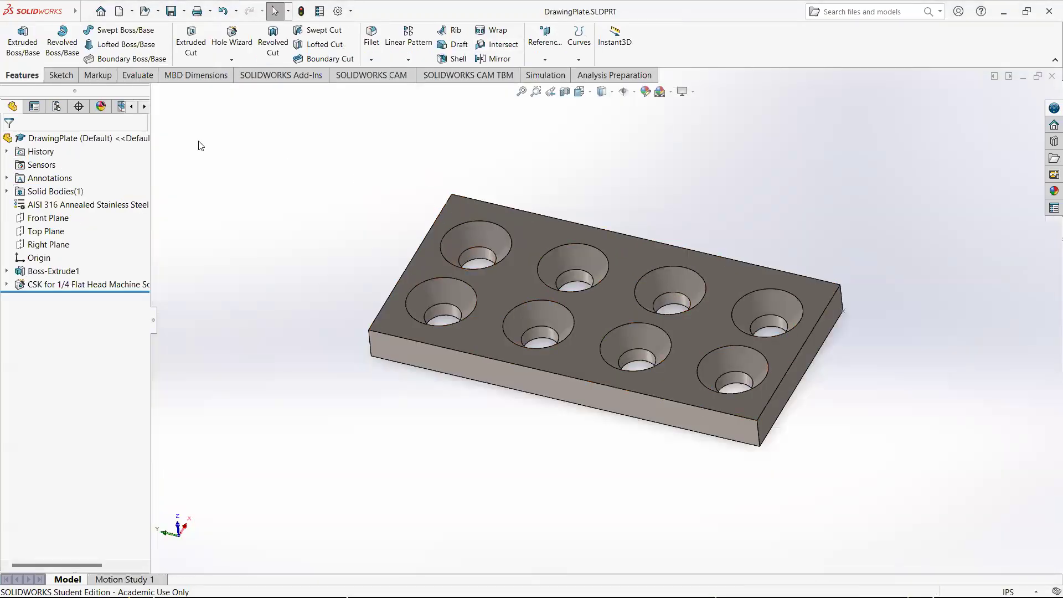
pyautogui.click(79, 140)
pyautogui.hotkey('alt', 'Tab')
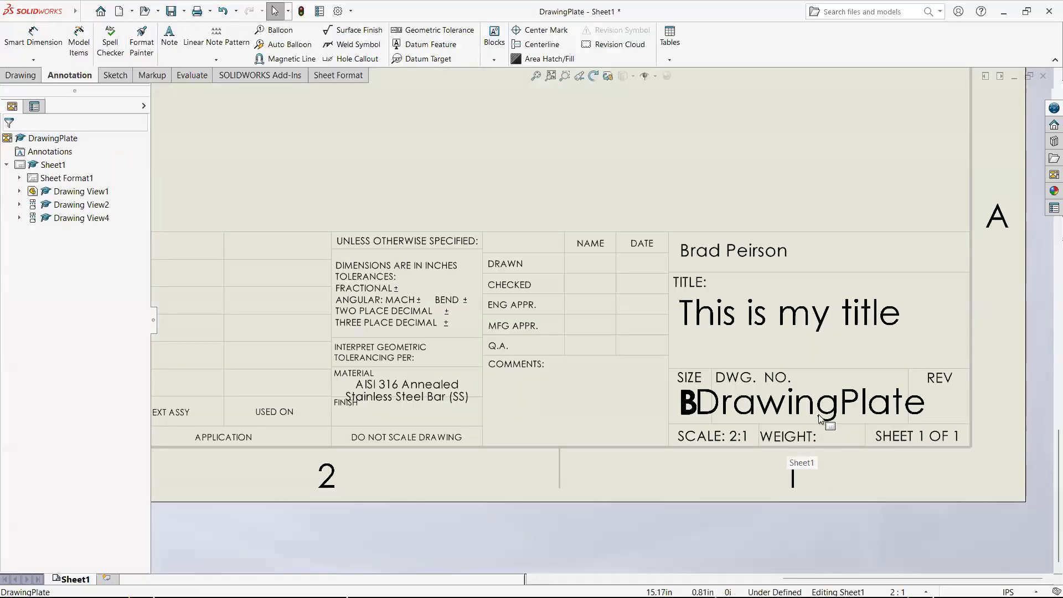
pyautogui.scroll(11, 823, 405)
pyautogui.scroll(-10, 540, 301)
pyautogui.scroll(5, 606, 344)
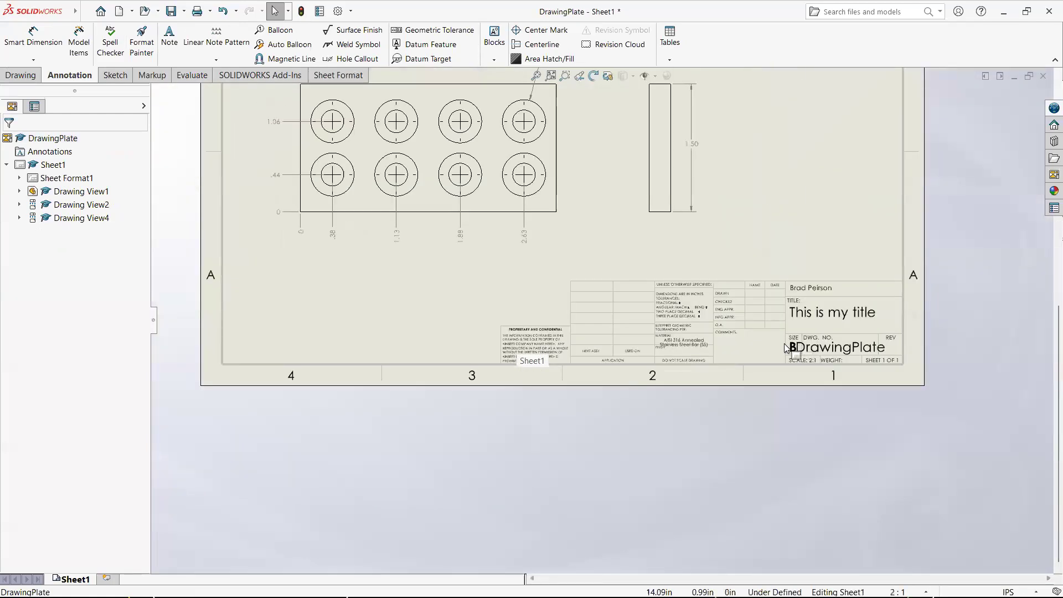
pyautogui.scroll(-3, 786, 348)
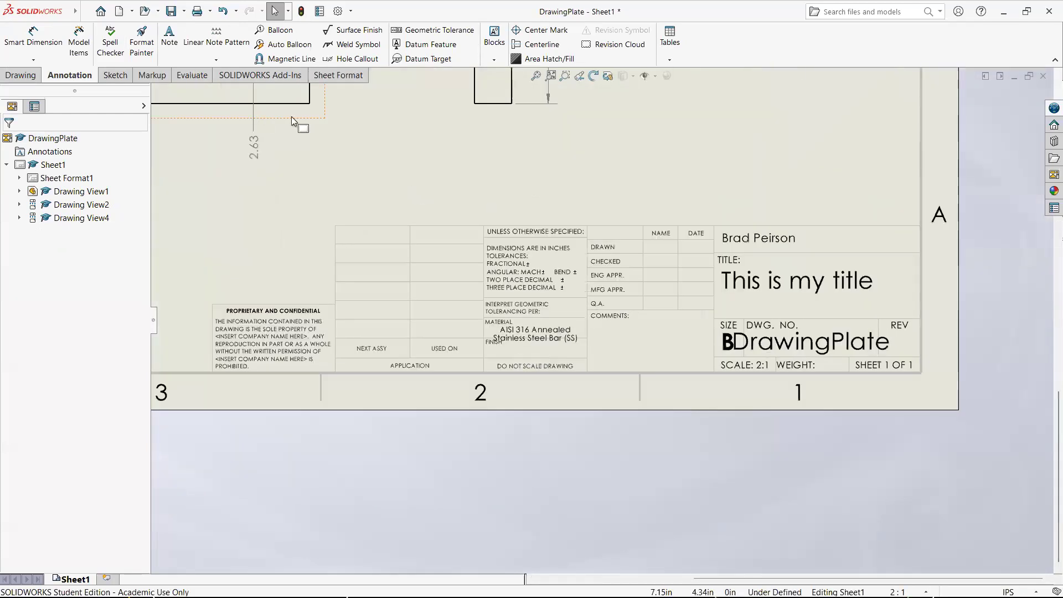
# - In the DrawingPlate part's custom properties, browse the properties available for the Material value, then close without changes and return to the drawing
pyautogui.hotkey('ctrl', 'Tab')
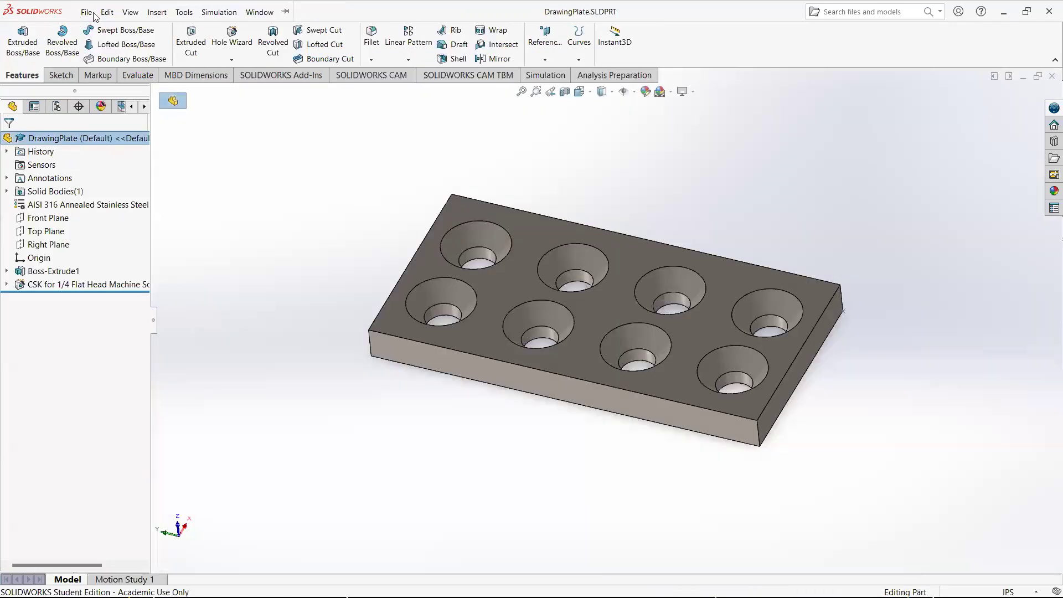
pyautogui.click(87, 13)
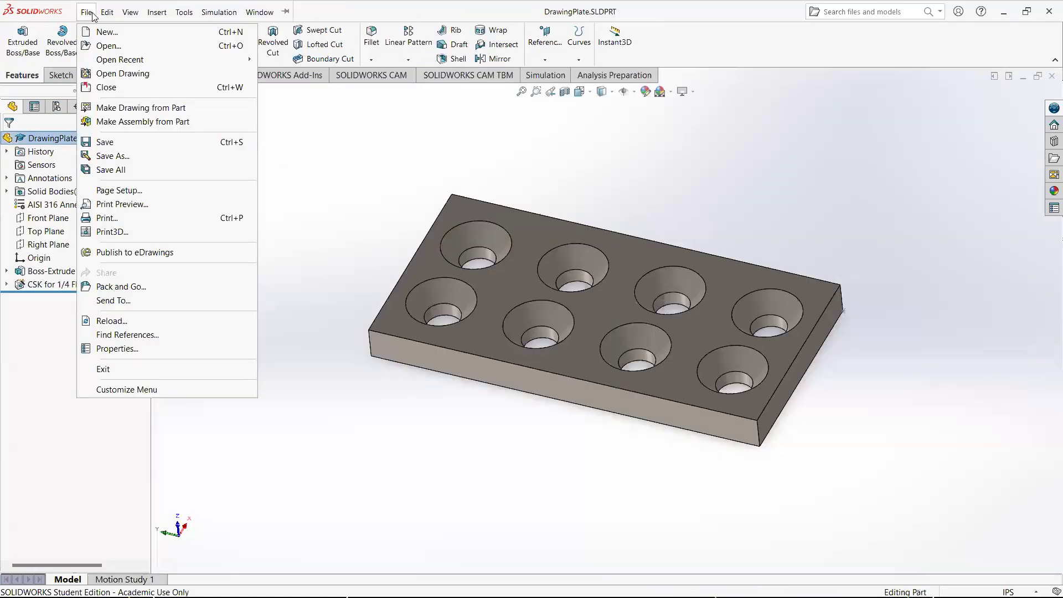
pyautogui.click(117, 349)
pyautogui.click(317, 182)
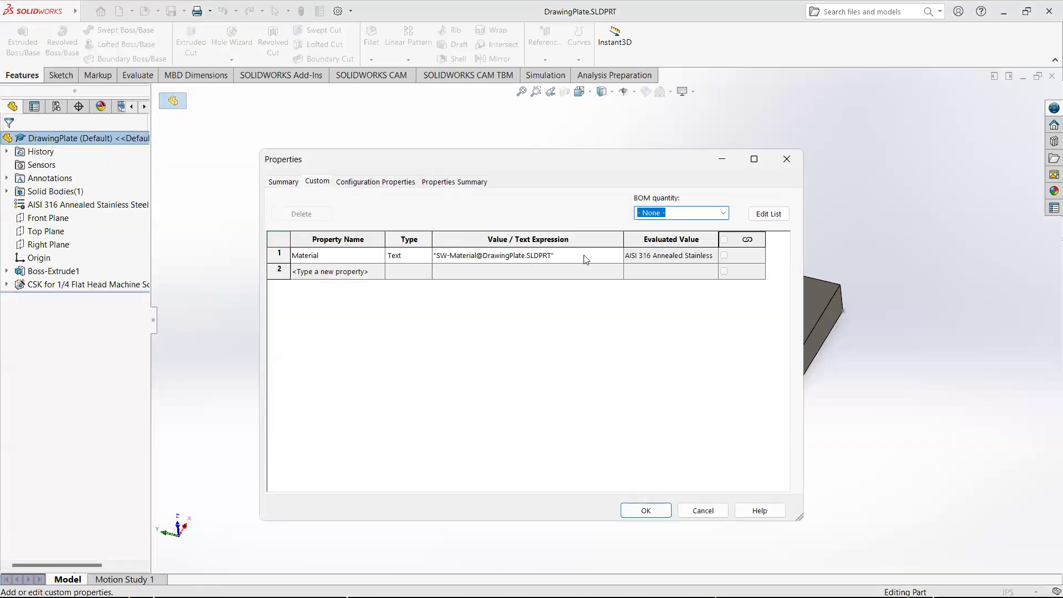
pyautogui.click(618, 258)
pyautogui.moveTo(565, 277)
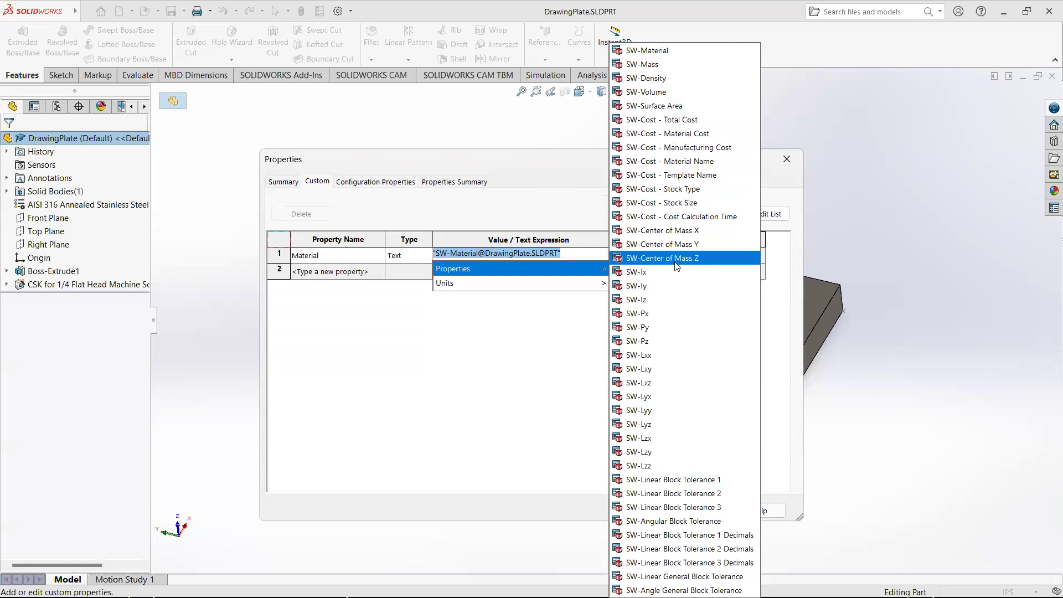
pyautogui.click(587, 186)
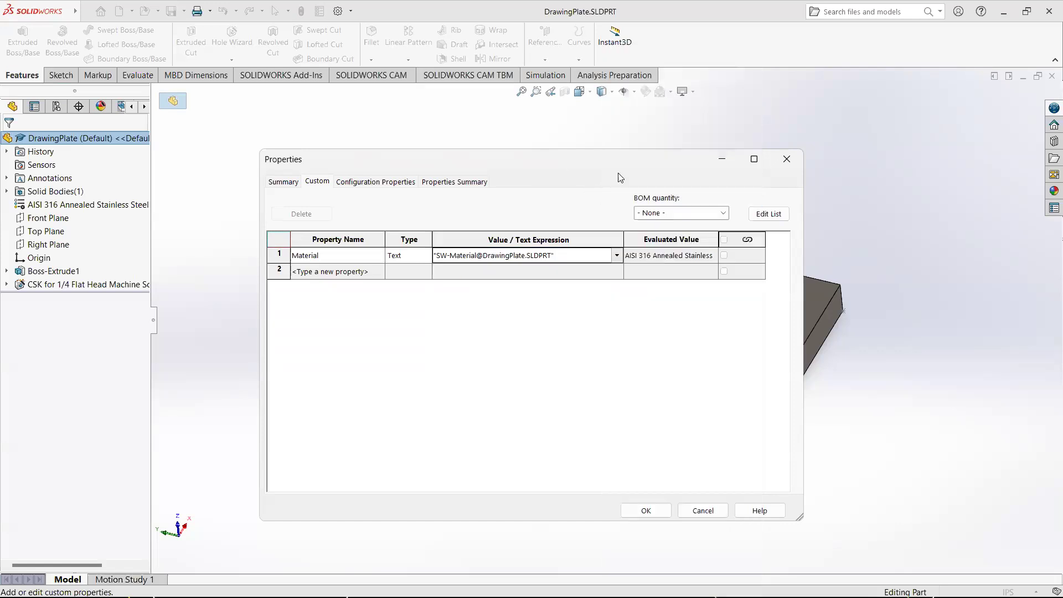
pyautogui.click(787, 159)
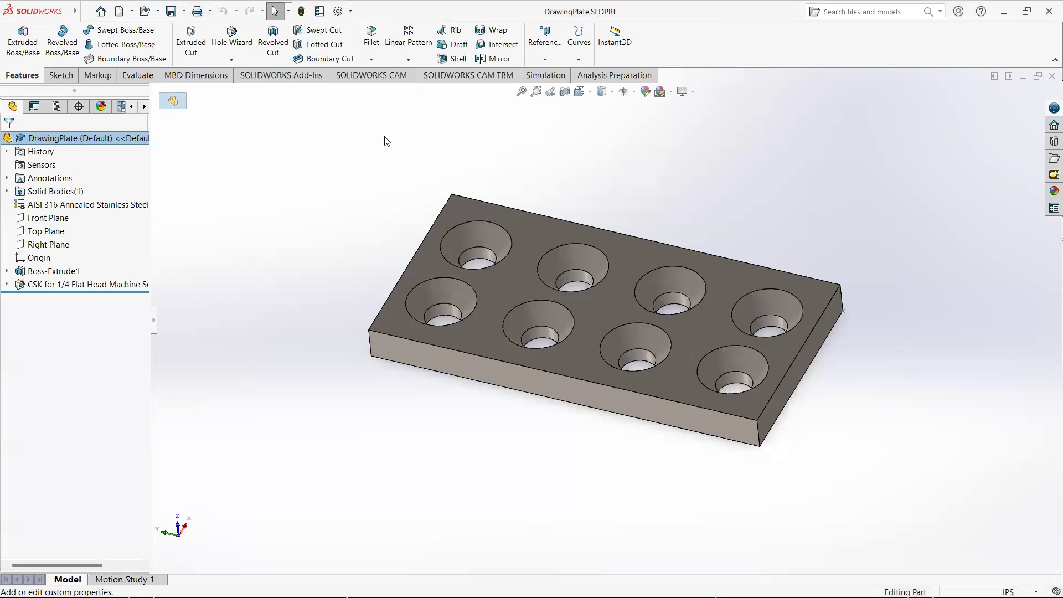
pyautogui.hotkey('ctrl', 'Tab')
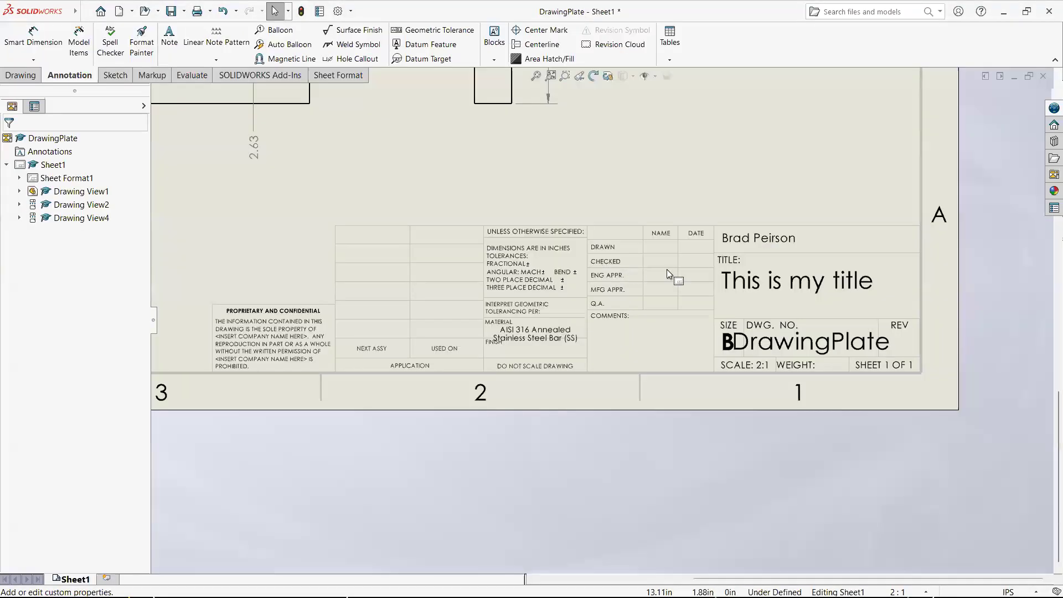